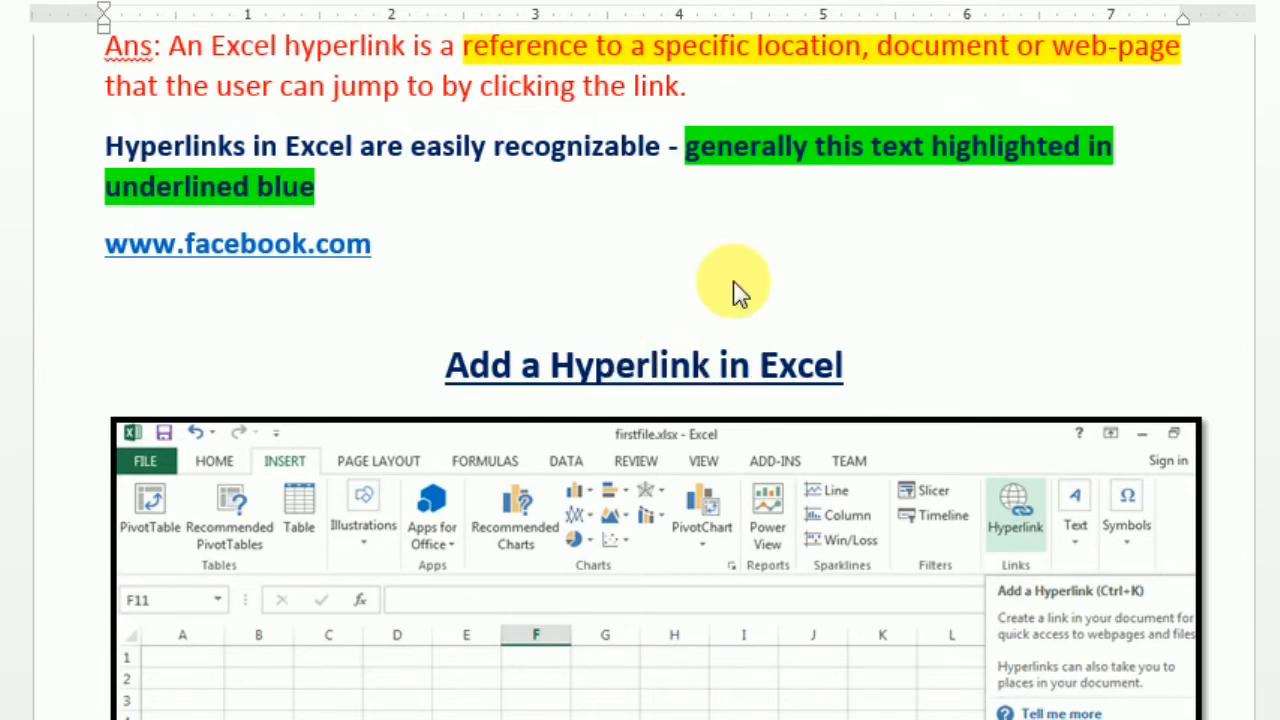
# - Bring firstfile.xlsx forward and review the link tasks in C4:C9, from text file to web page
pyautogui.moveTo(470, 719)
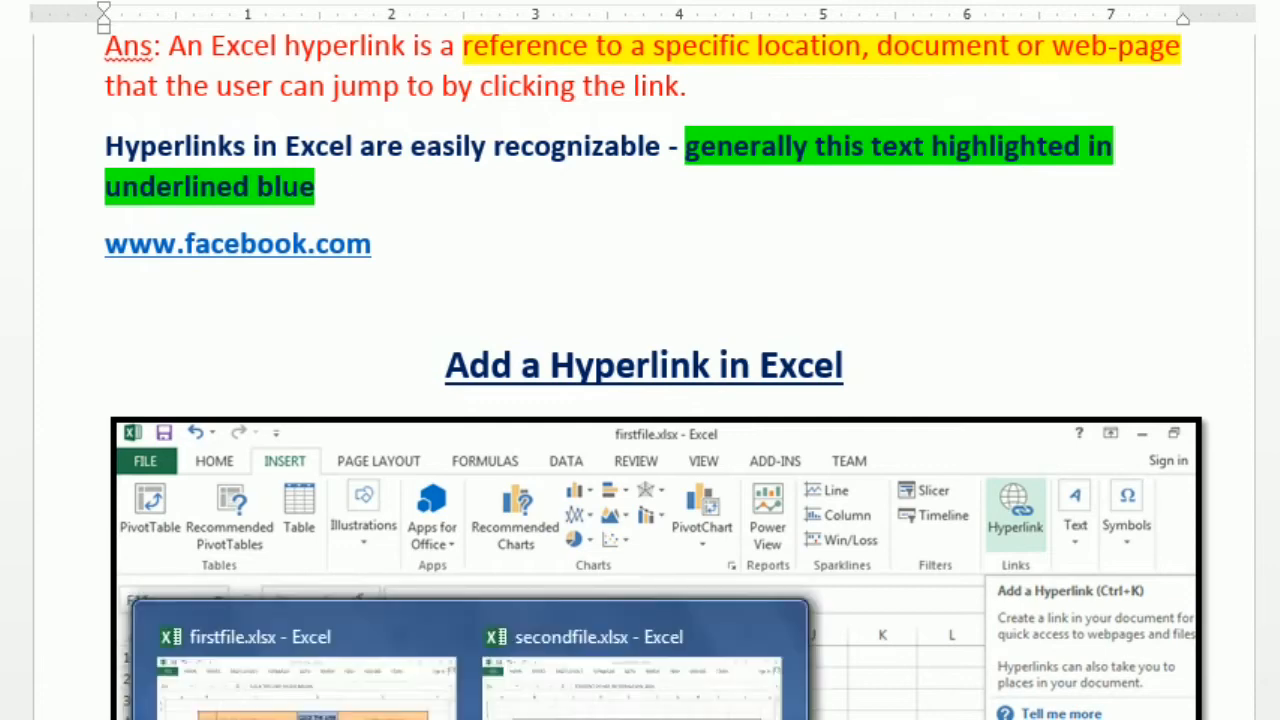
pyautogui.click(320, 705)
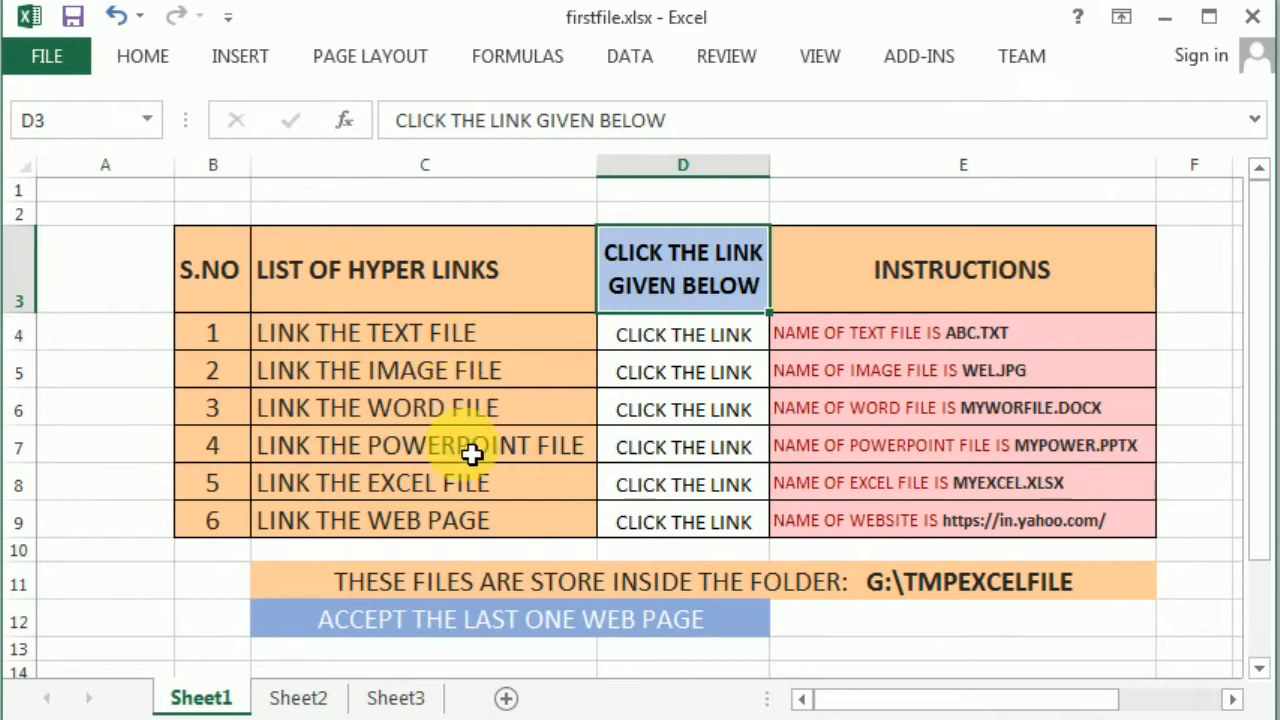
pyautogui.click(340, 342)
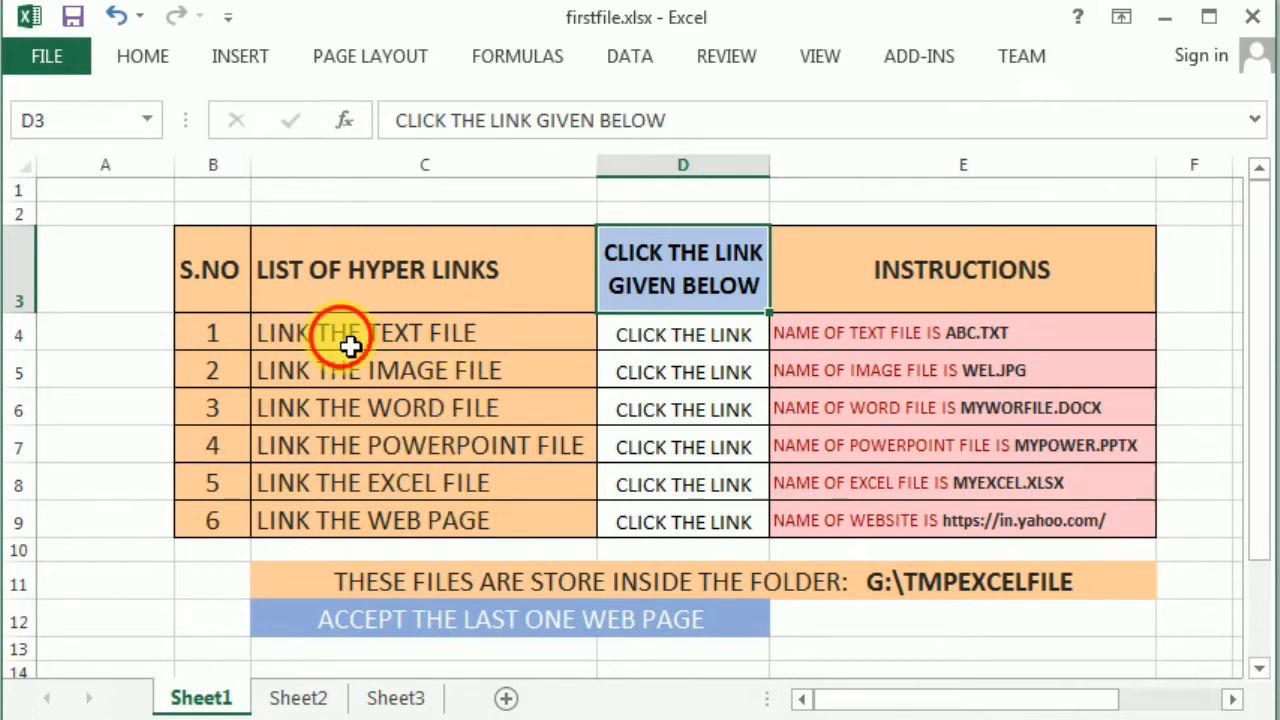
pyautogui.click(396, 386)
pyautogui.click(412, 409)
pyautogui.click(476, 450)
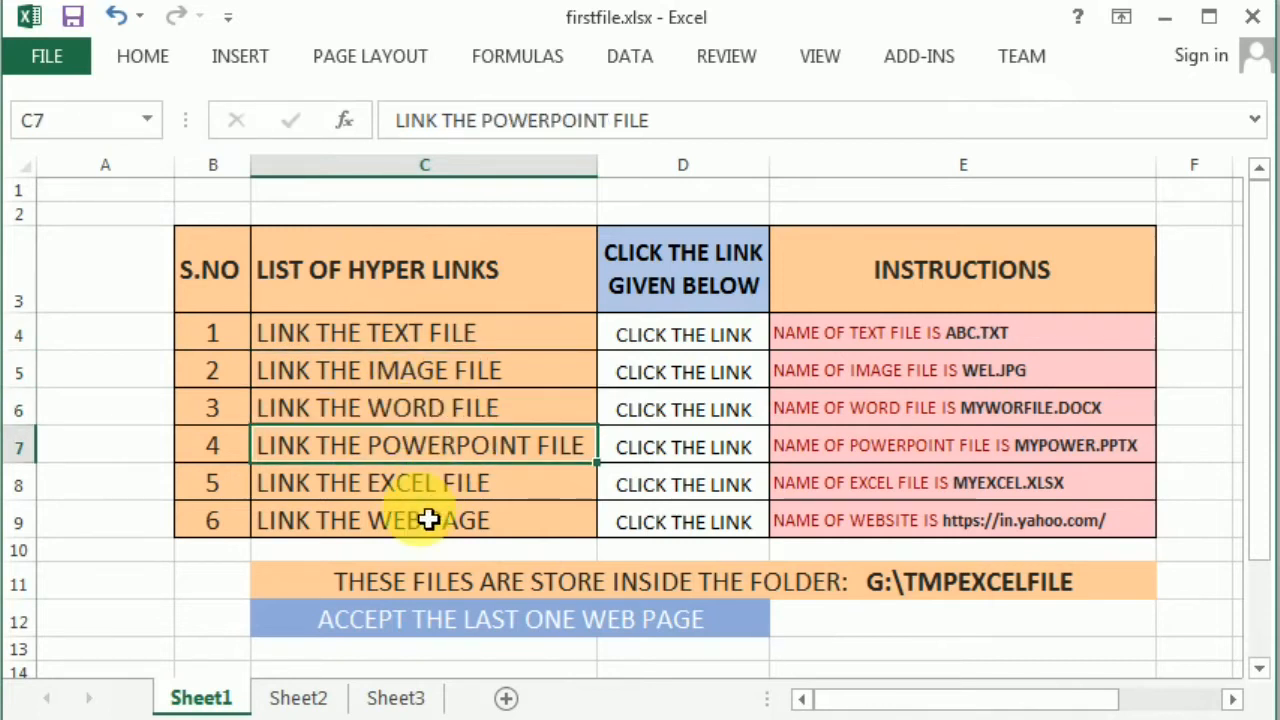
pyautogui.click(411, 491)
pyautogui.click(423, 523)
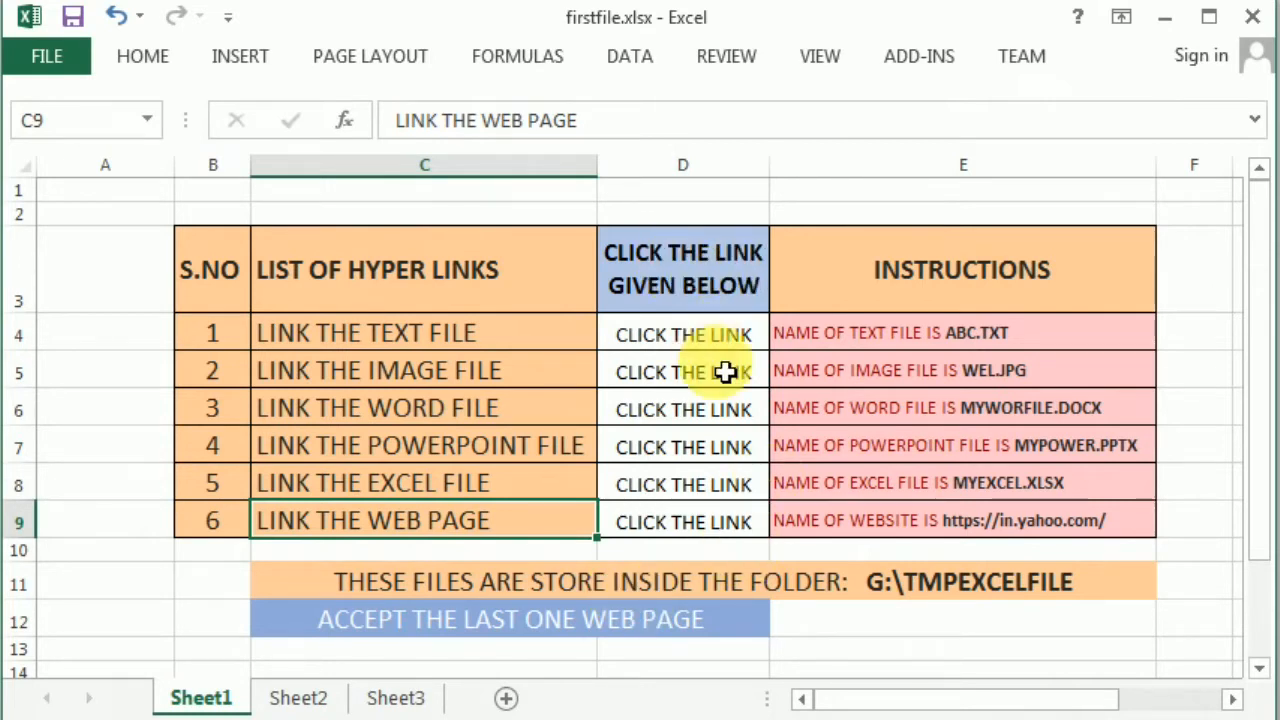
# - Review the CLICK THE LINK cells, the E4:E9 target names and the C11 folder note, then view TMPEXCELFILE
pyautogui.click(703, 343)
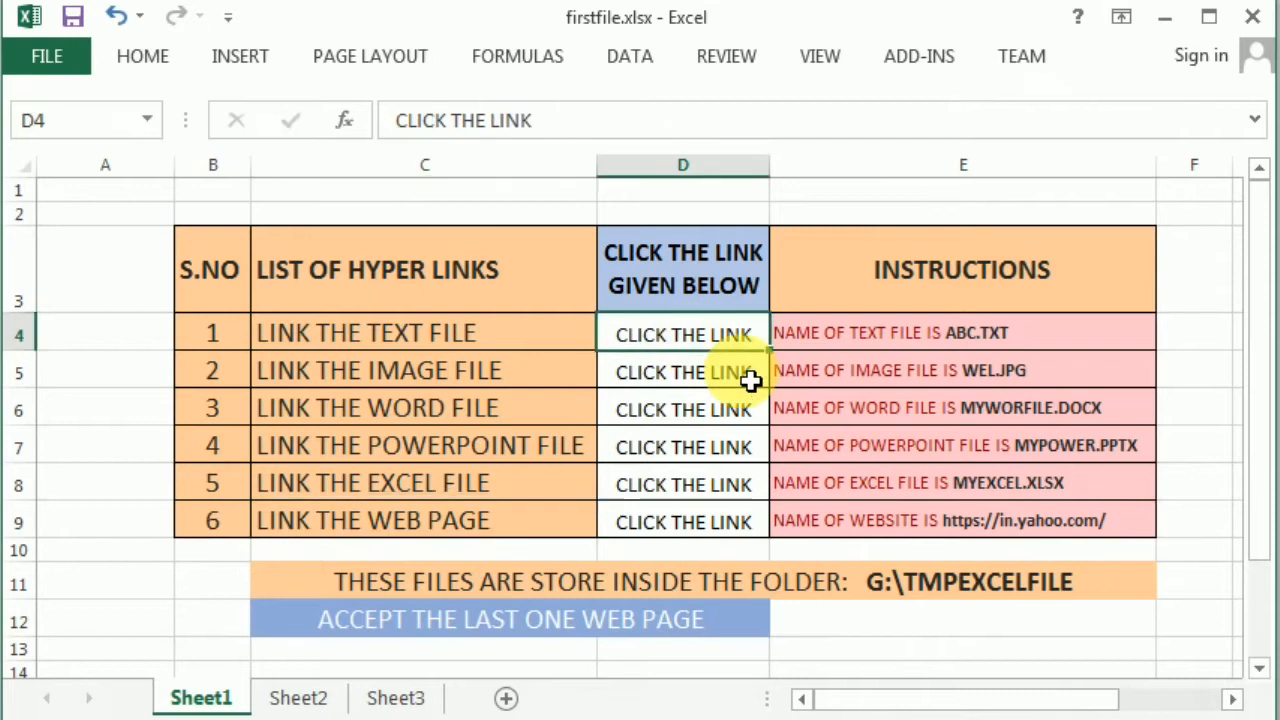
pyautogui.click(750, 376)
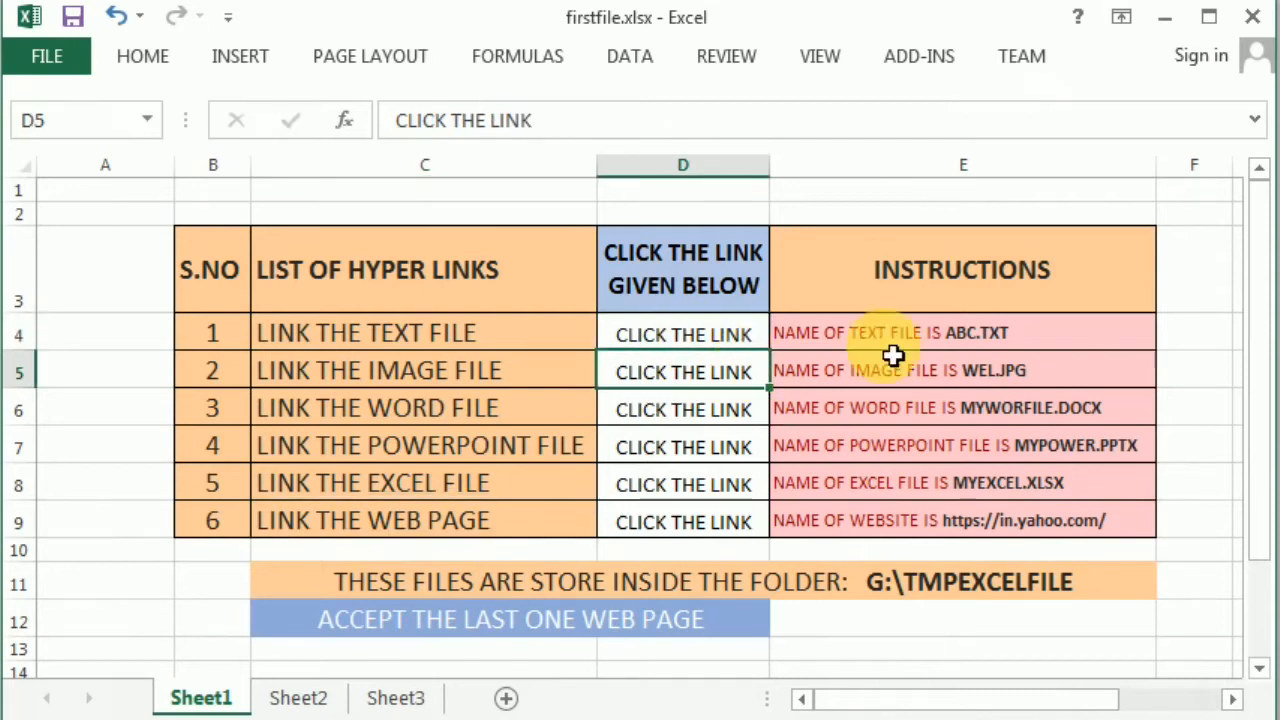
pyautogui.click(960, 280)
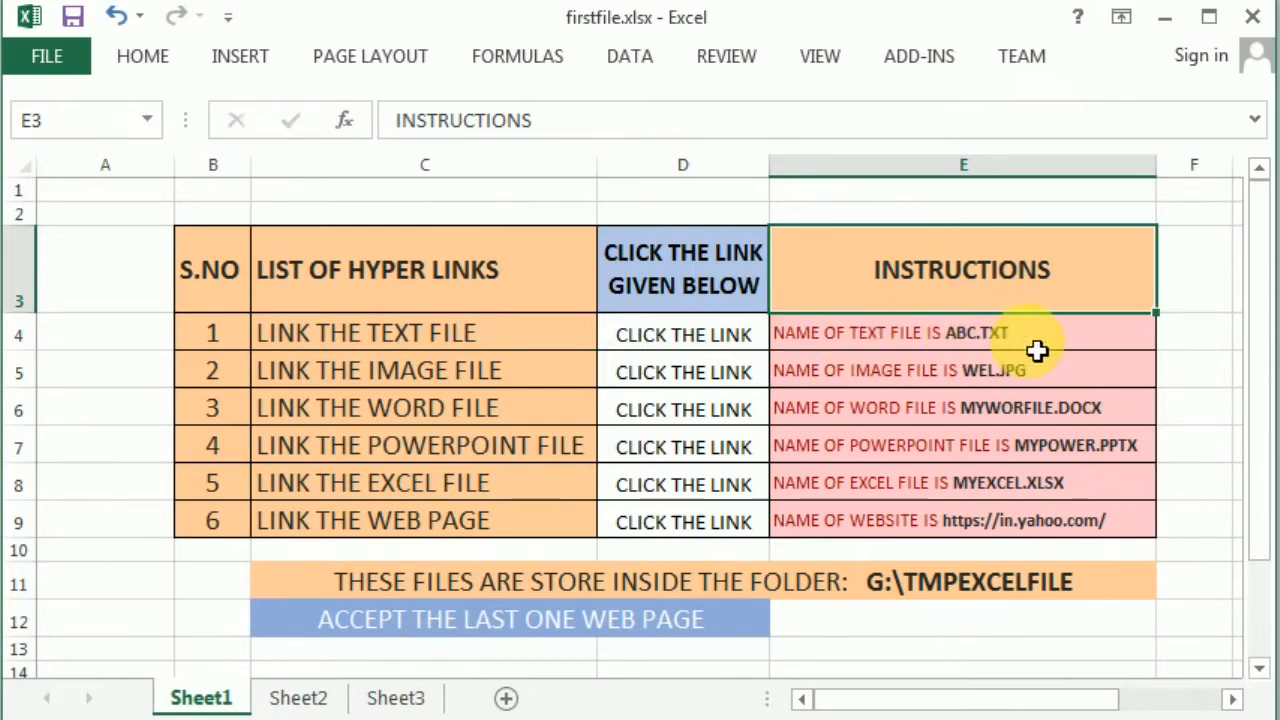
pyautogui.click(738, 345)
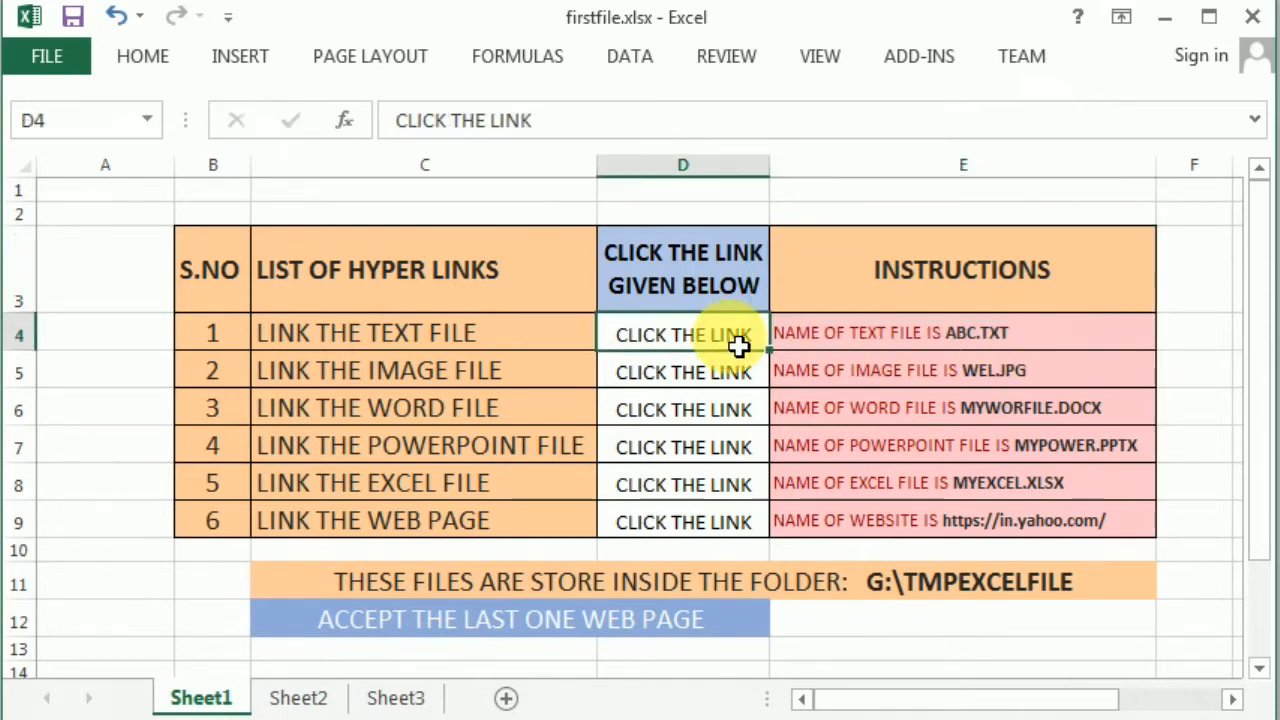
pyautogui.click(1014, 333)
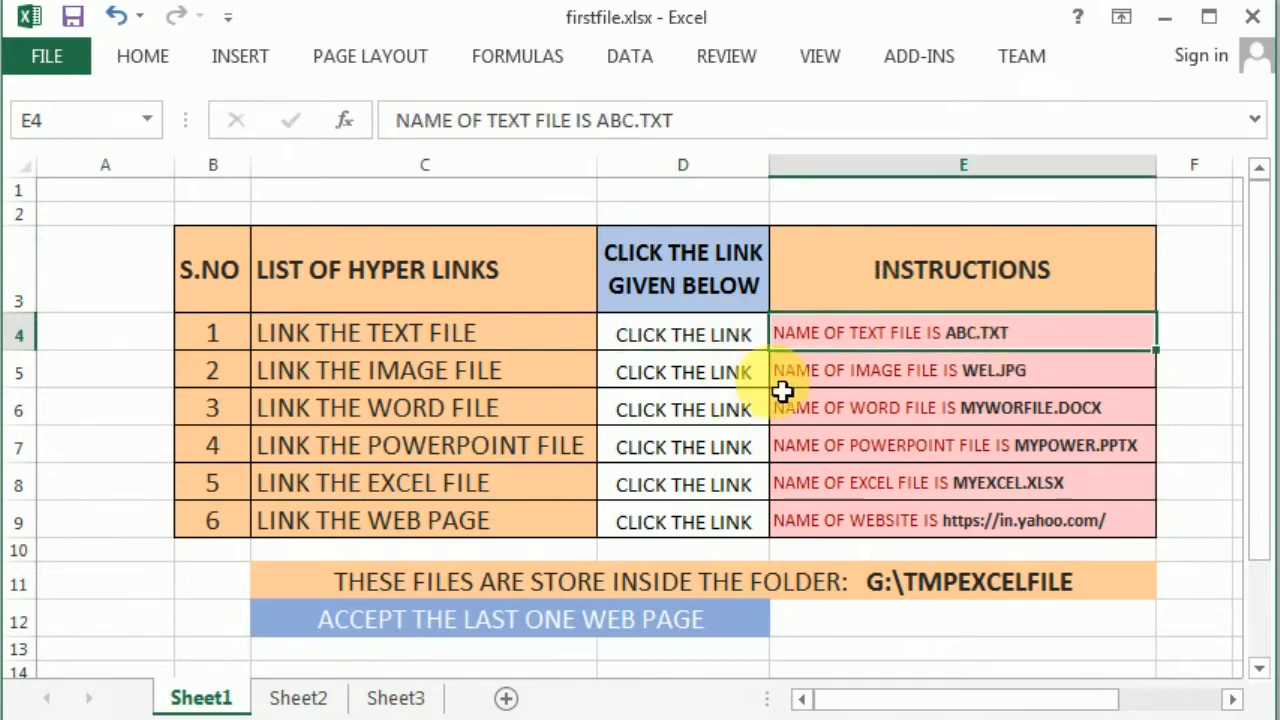
pyautogui.click(1057, 378)
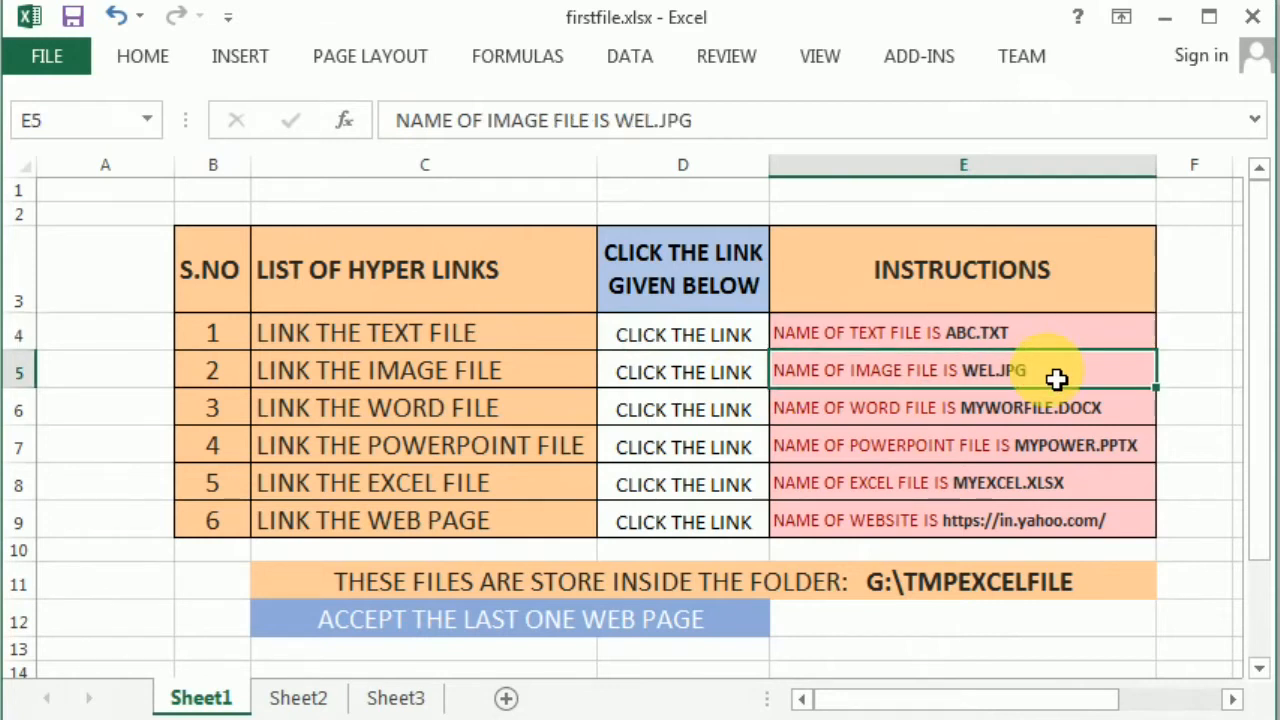
pyautogui.click(1064, 416)
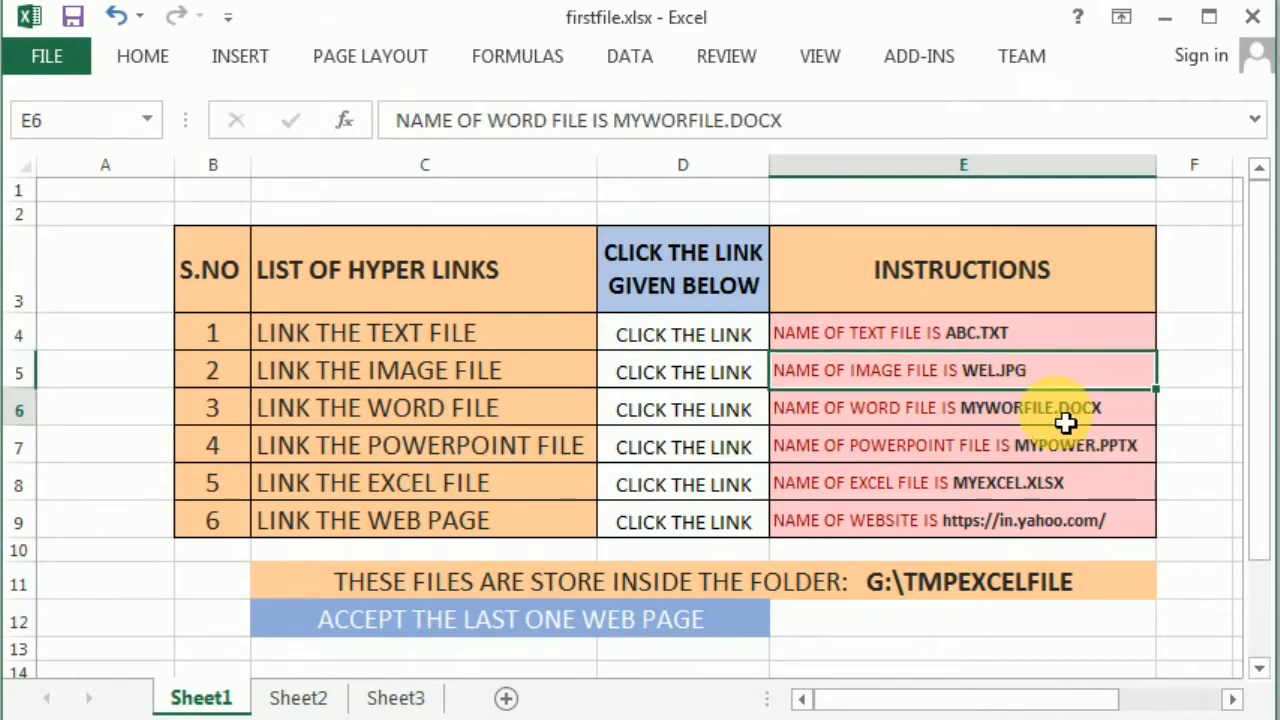
pyautogui.click(1085, 447)
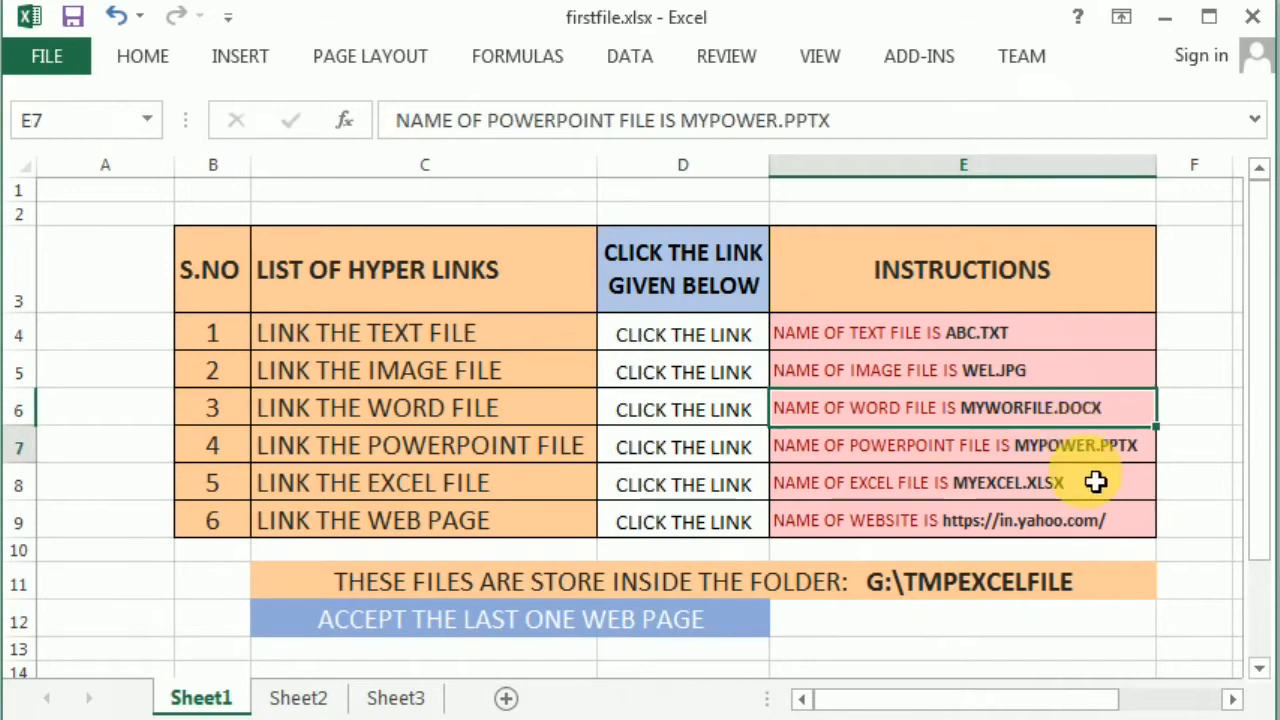
pyautogui.click(1063, 487)
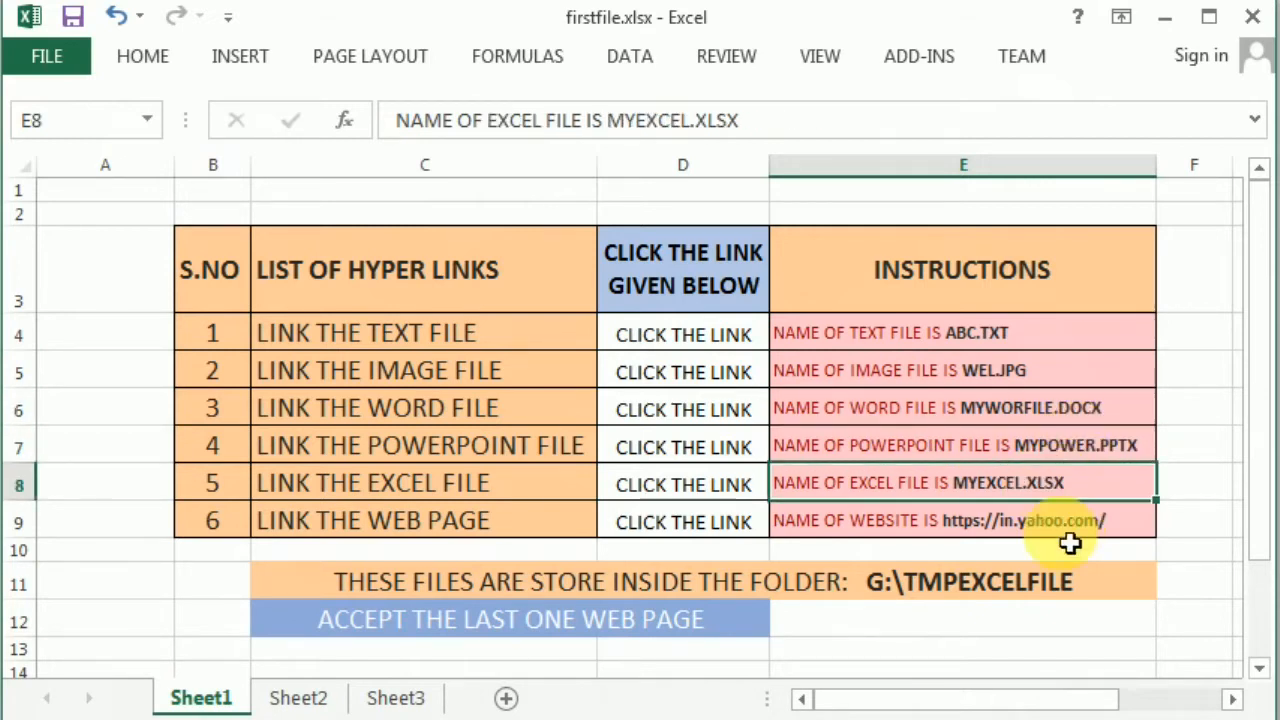
pyautogui.click(904, 533)
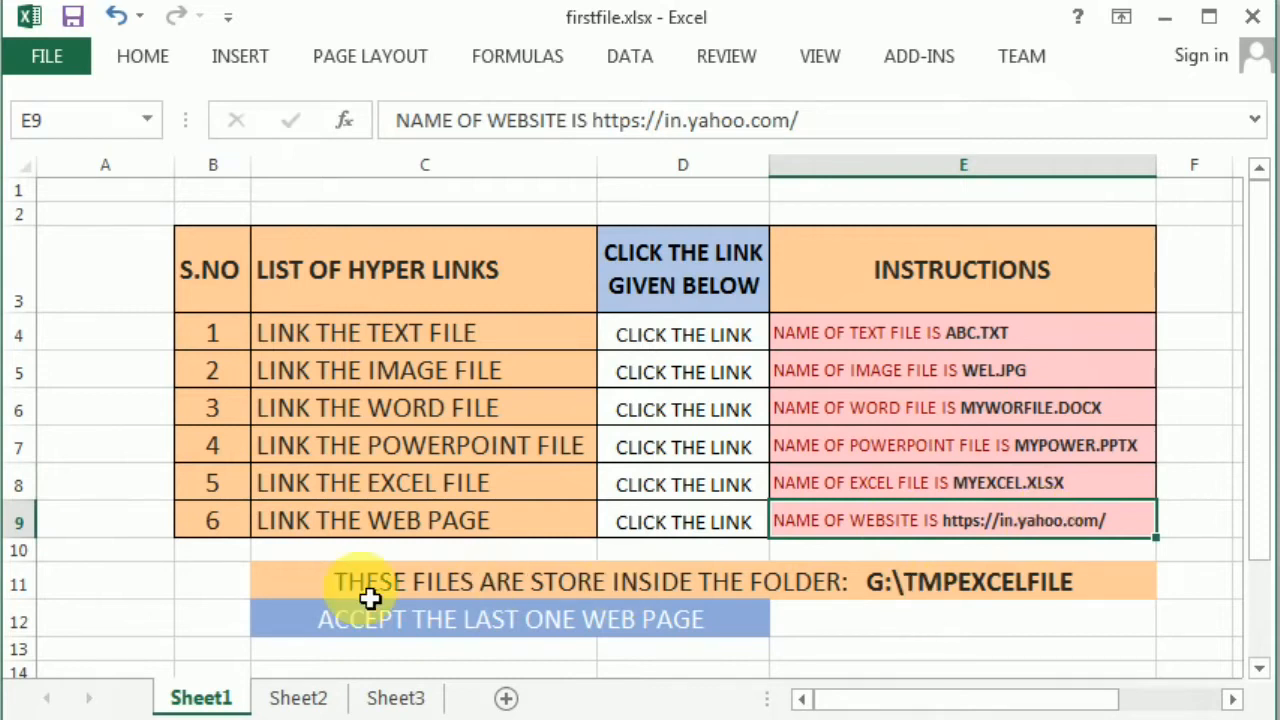
pyautogui.click(470, 586)
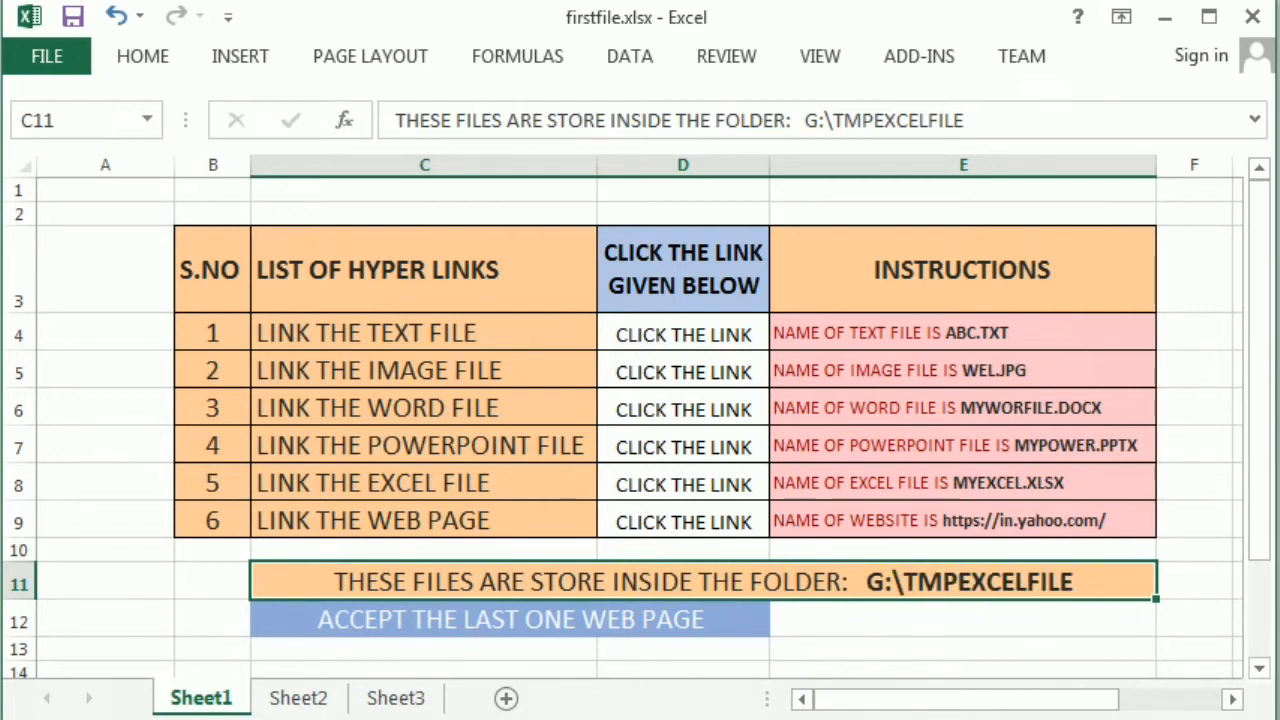
pyautogui.click(144, 716)
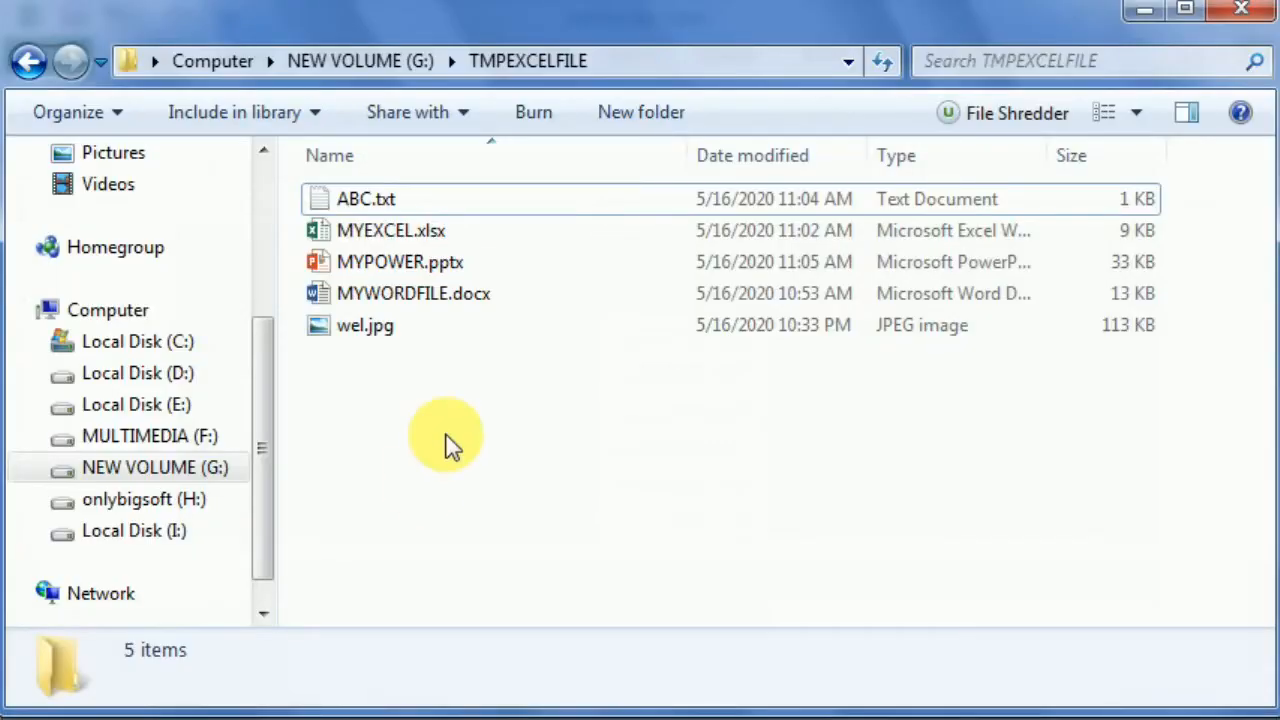
# - Check ABC.txt and MYEXCEL.xlsx in TMPEXCELFILE, then return to the firstfile.xlsx workbook
pyautogui.click(389, 200)
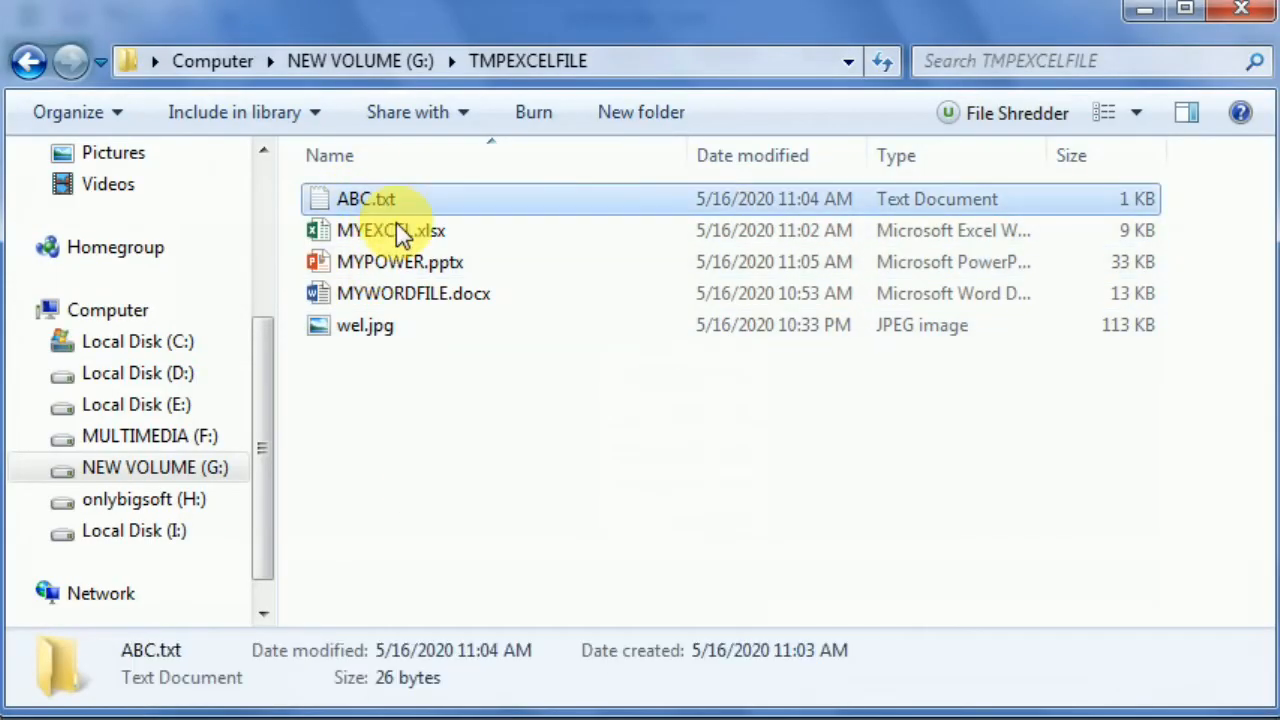
pyautogui.click(400, 228)
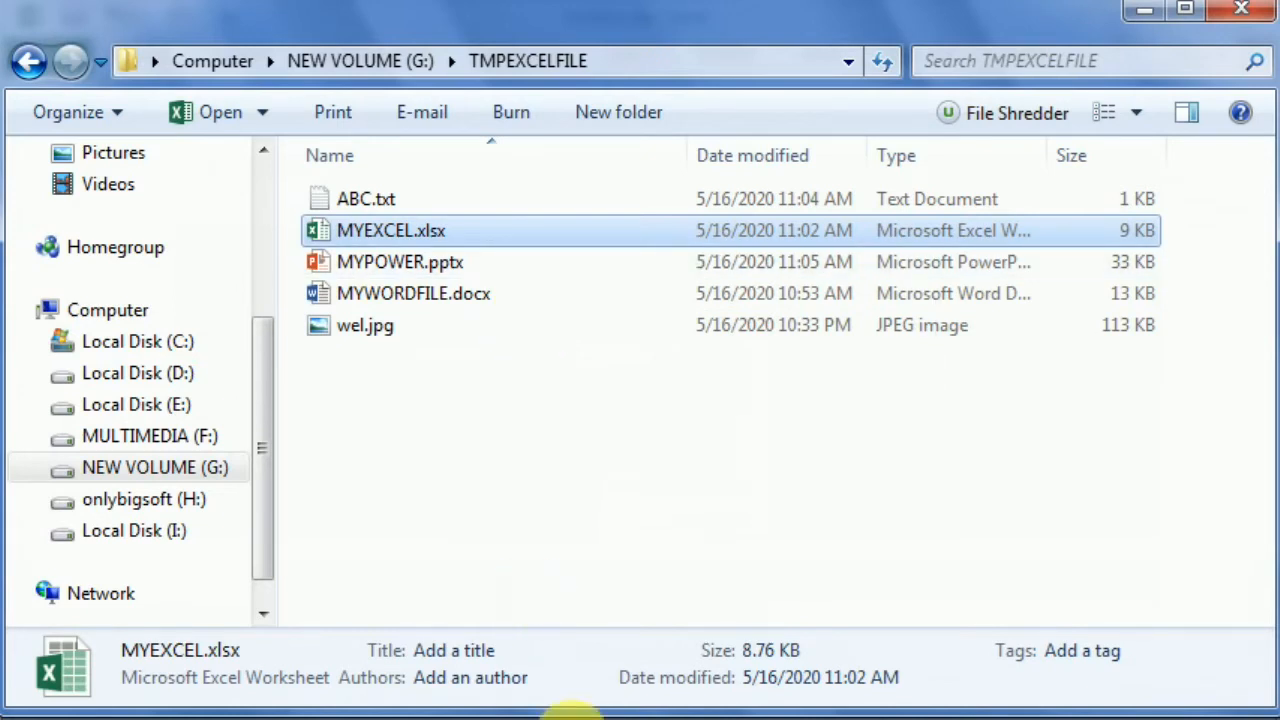
pyautogui.click(470, 718)
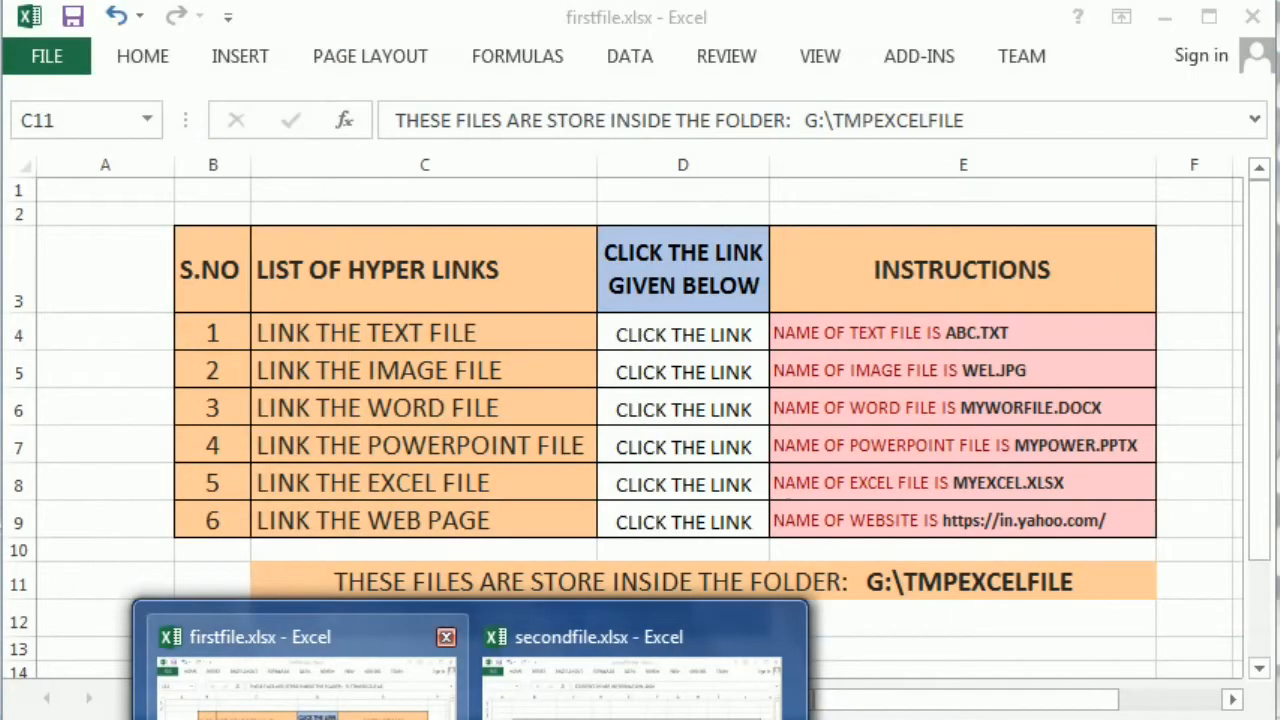
pyautogui.click(300, 680)
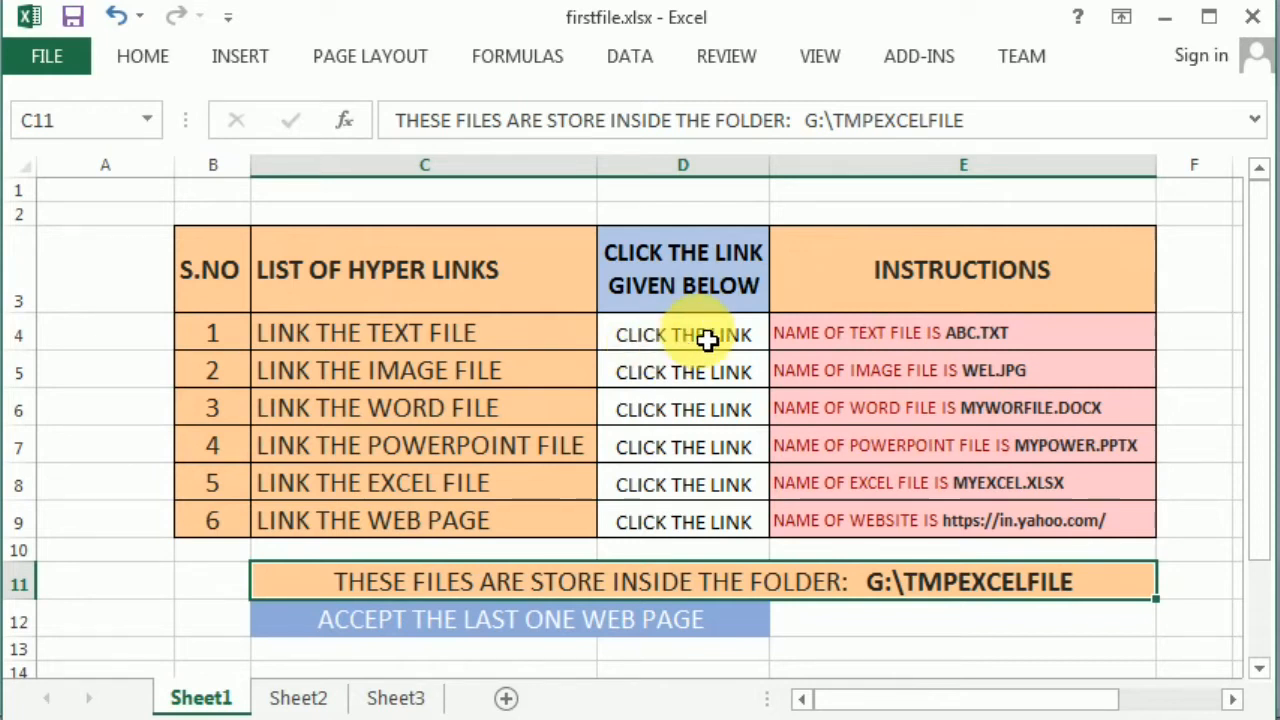
# - Hyperlink cell D4's CLICK THE LINK text to G:\TMPEXCELFILE\ABC.txt
pyautogui.click(226, 63)
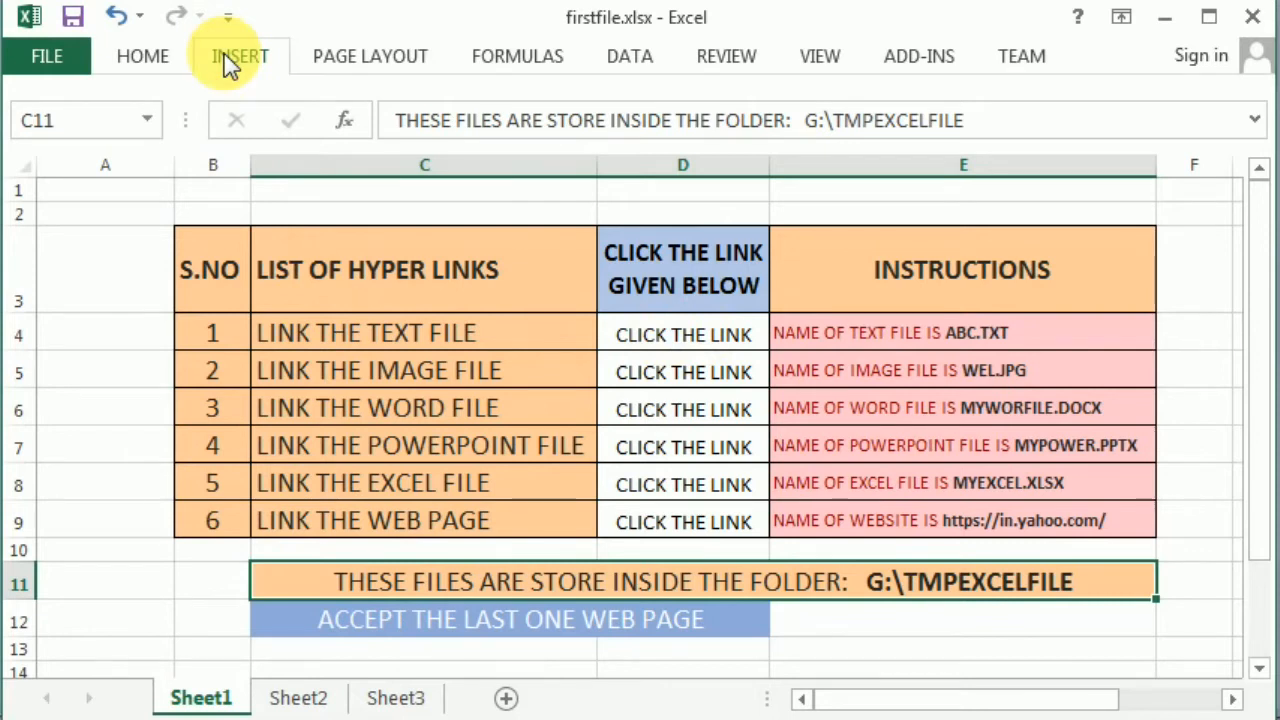
pyautogui.click(906, 139)
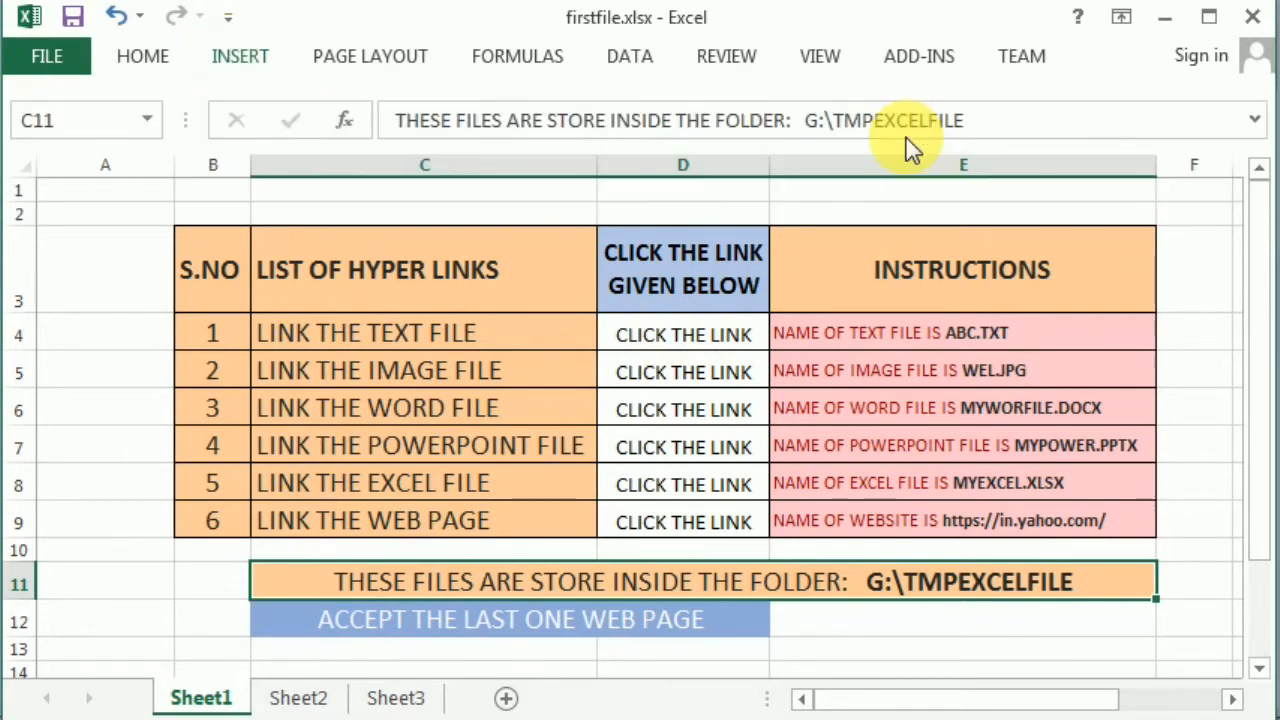
pyautogui.click(230, 62)
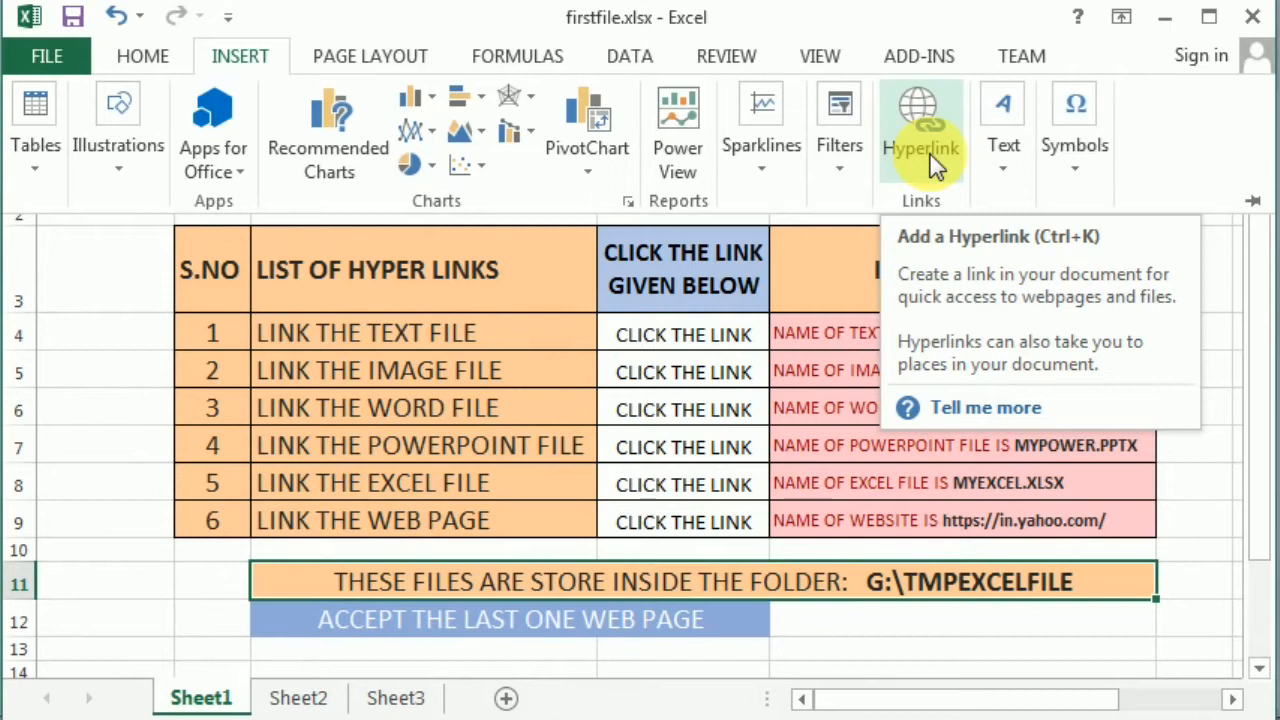
pyautogui.click(662, 343)
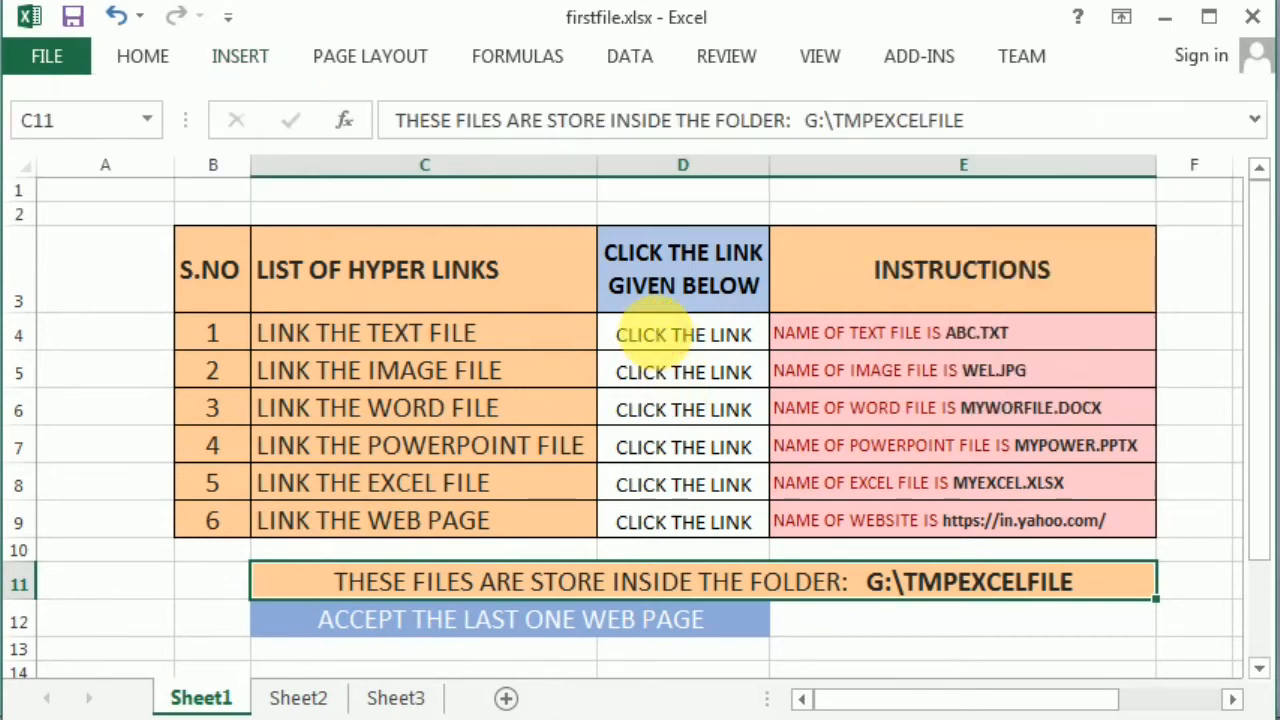
pyautogui.click(664, 338)
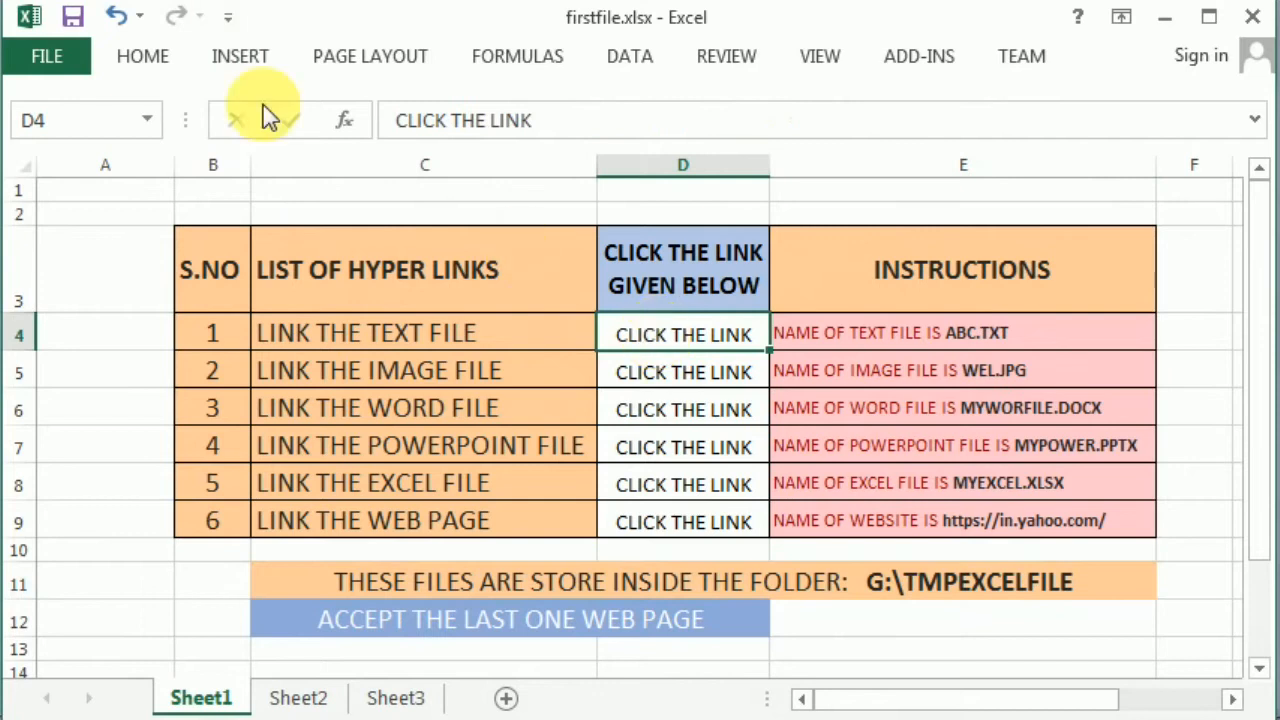
pyautogui.click(235, 58)
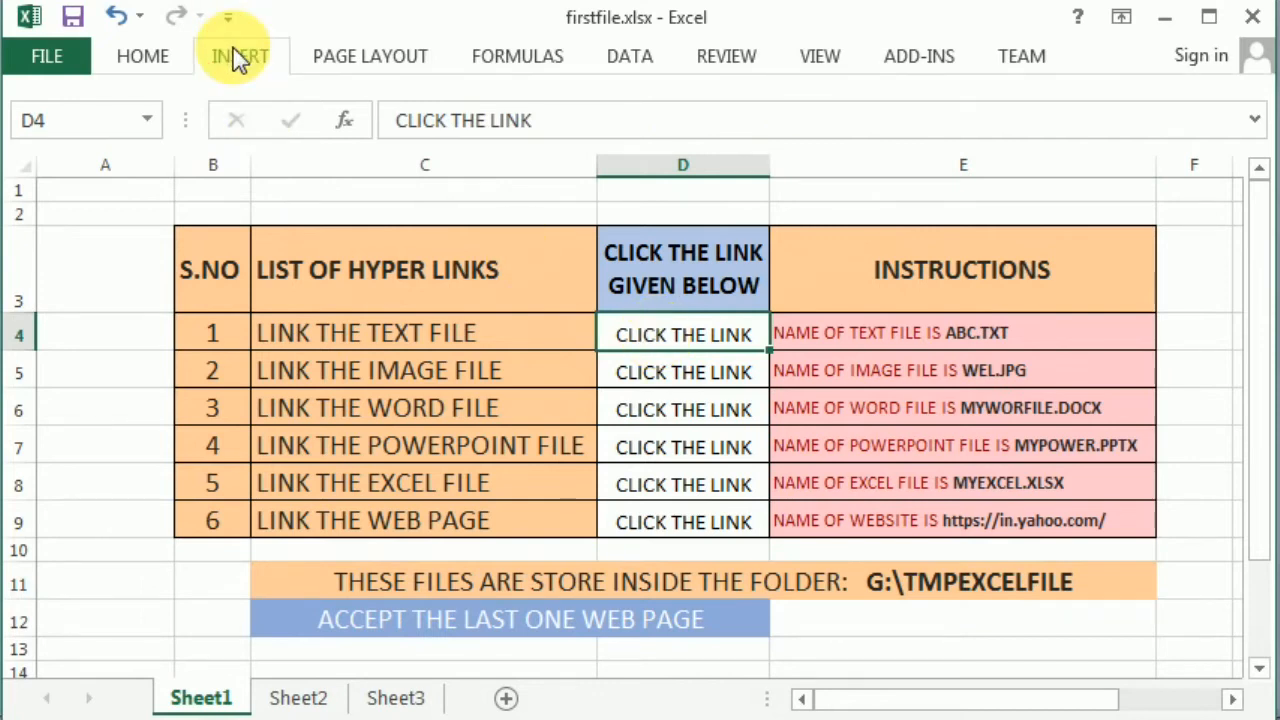
pyautogui.click(926, 134)
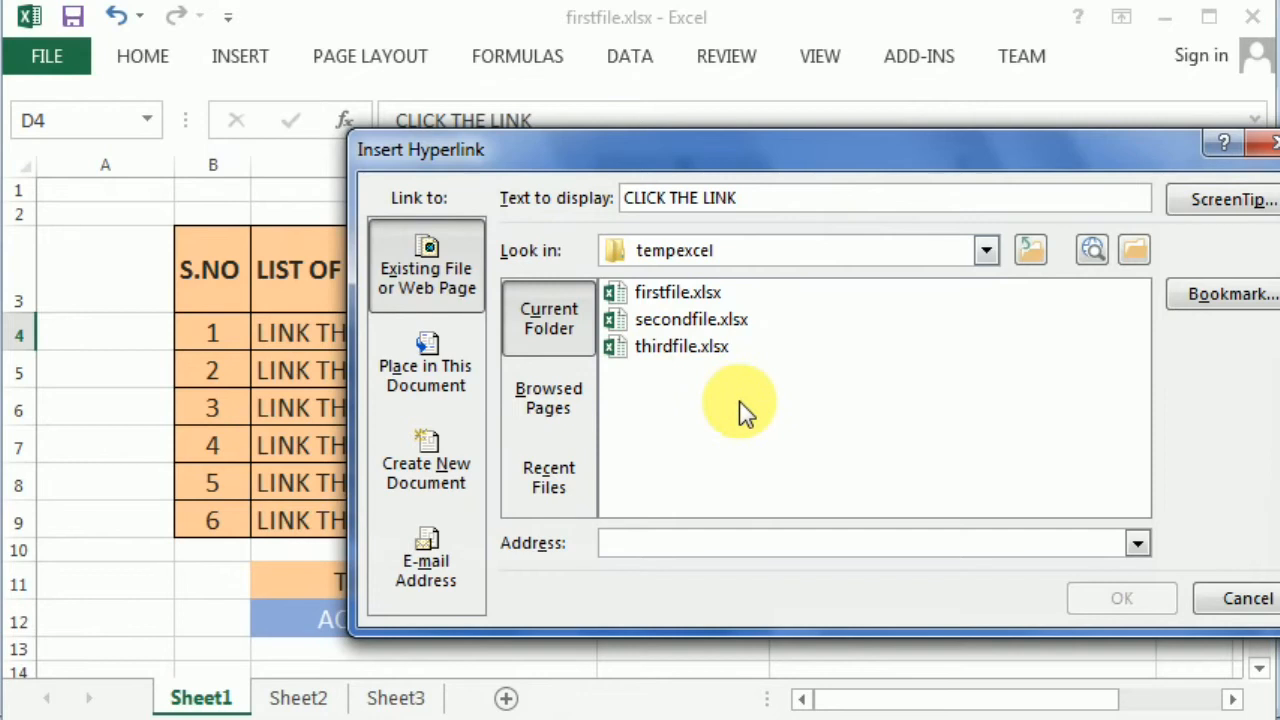
pyautogui.click(985, 255)
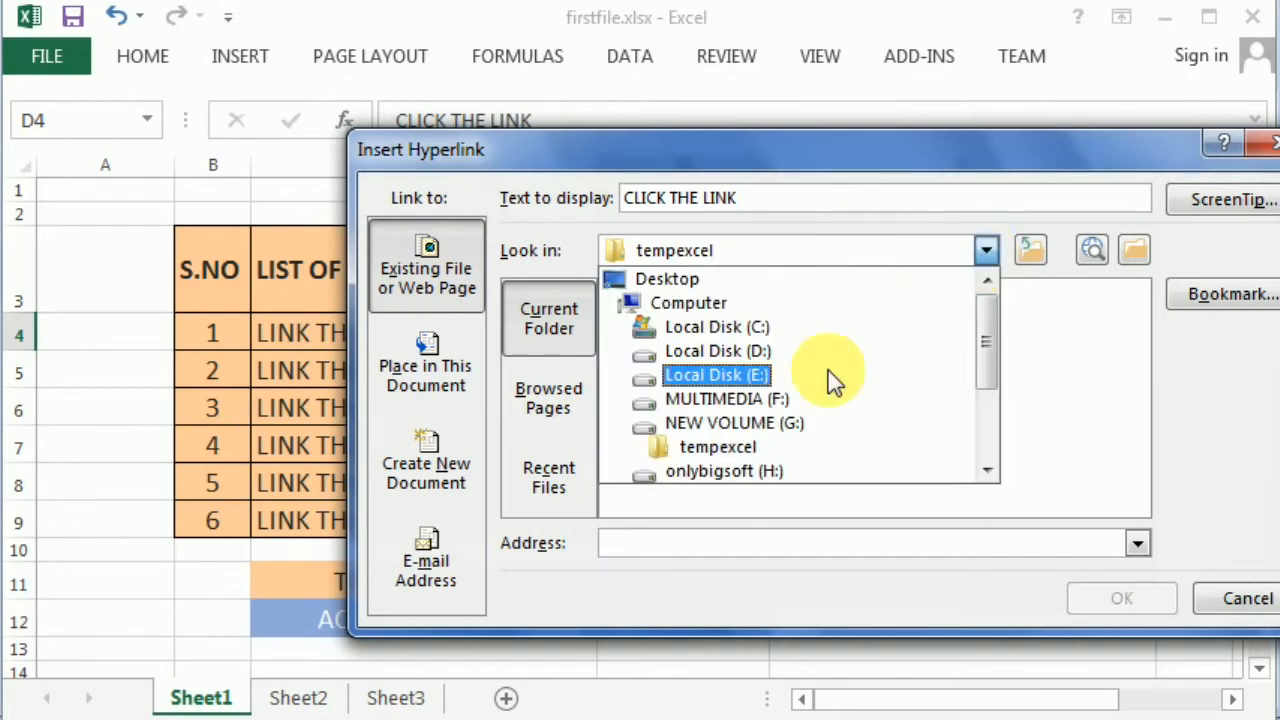
pyautogui.click(780, 425)
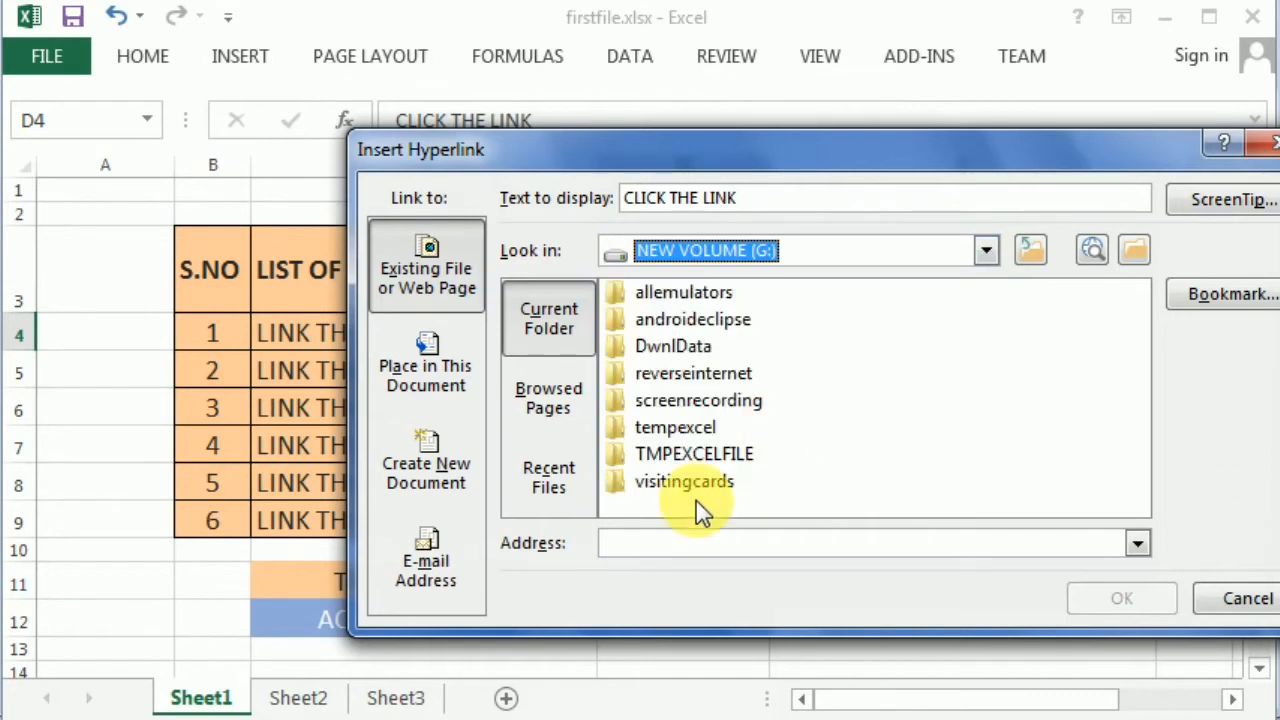
pyautogui.doubleClick(673, 452)
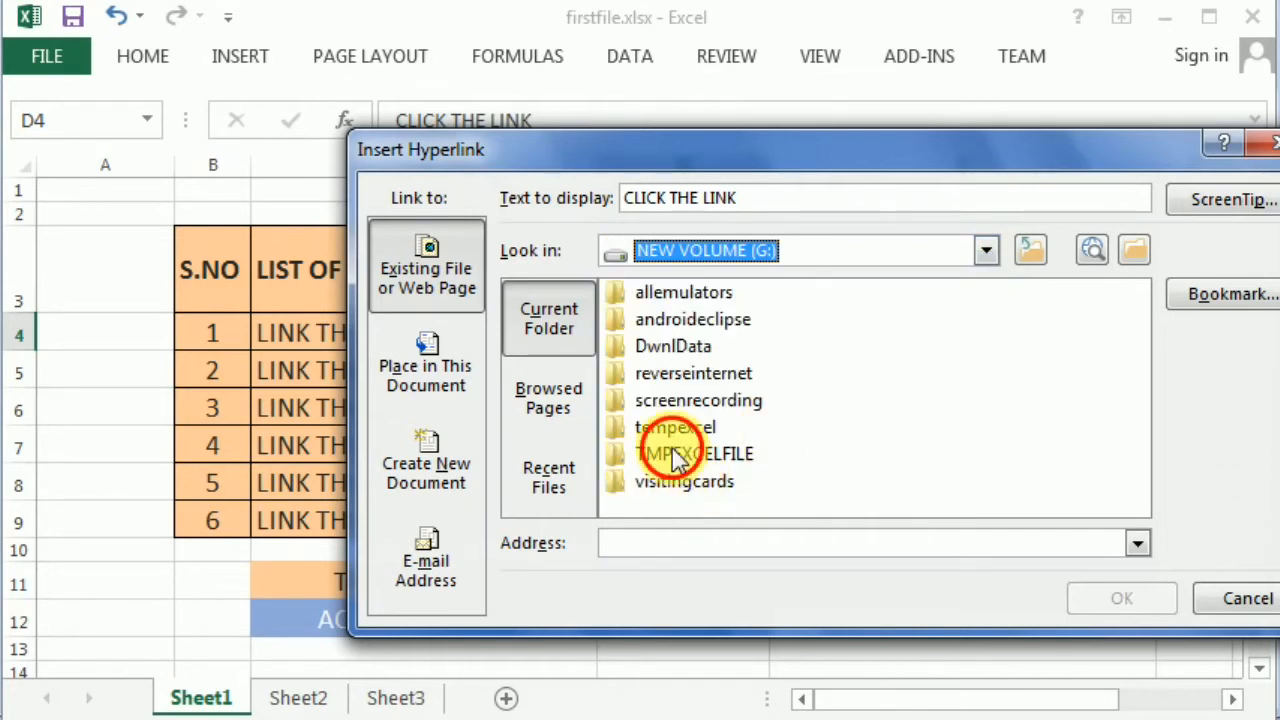
pyautogui.click(683, 291)
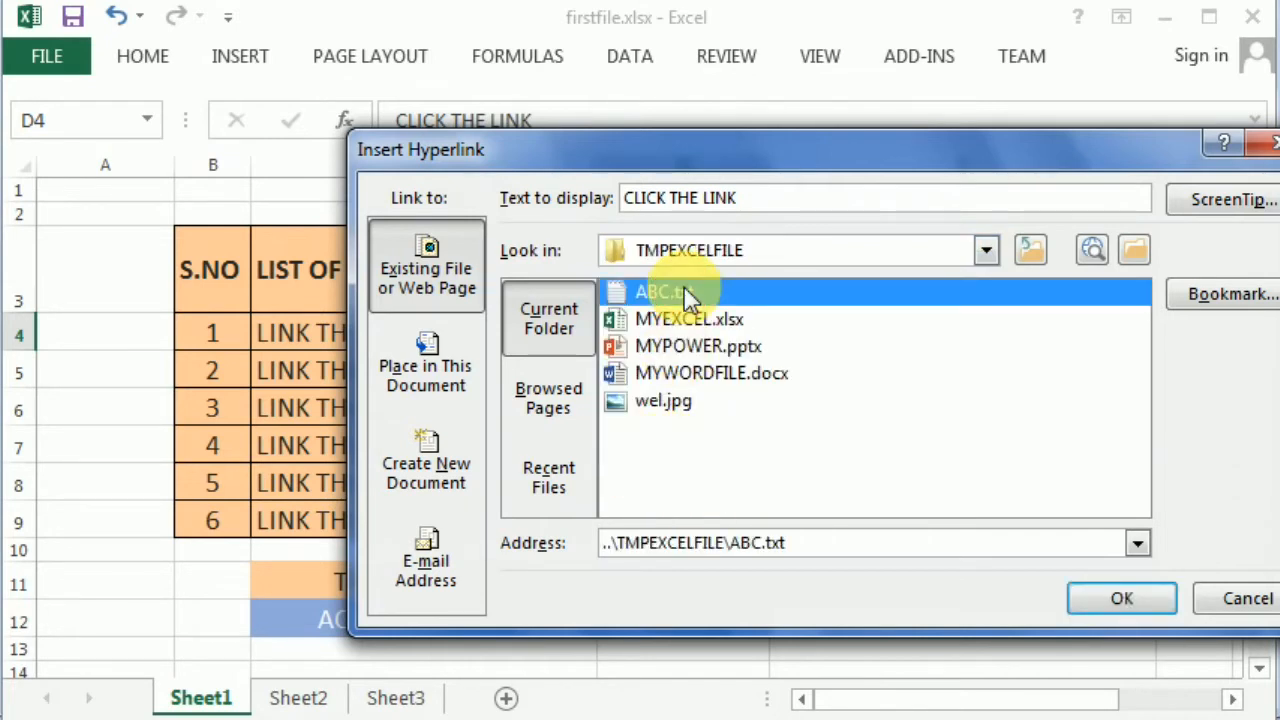
pyautogui.click(1102, 596)
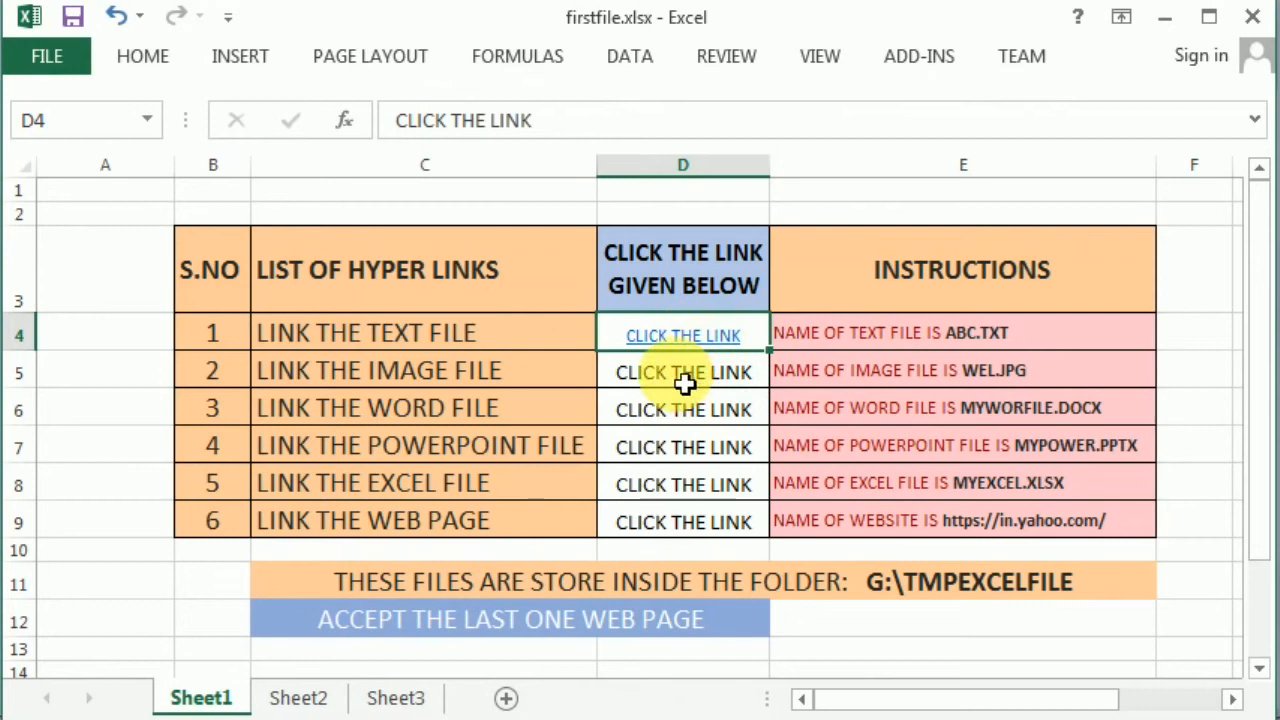
# - Hyperlink cell D5's CLICK THE LINK text to wel.jpg in G:\TMPEXCELFILE
pyautogui.click(684, 385)
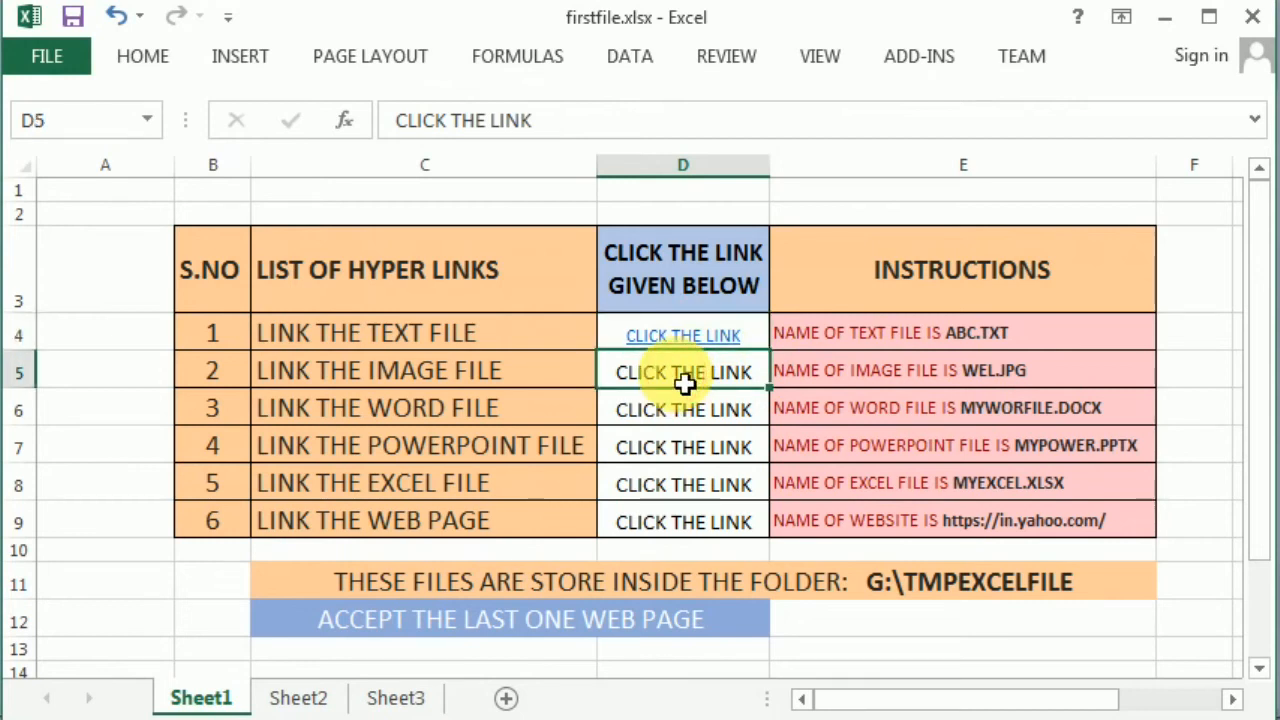
pyautogui.click(243, 60)
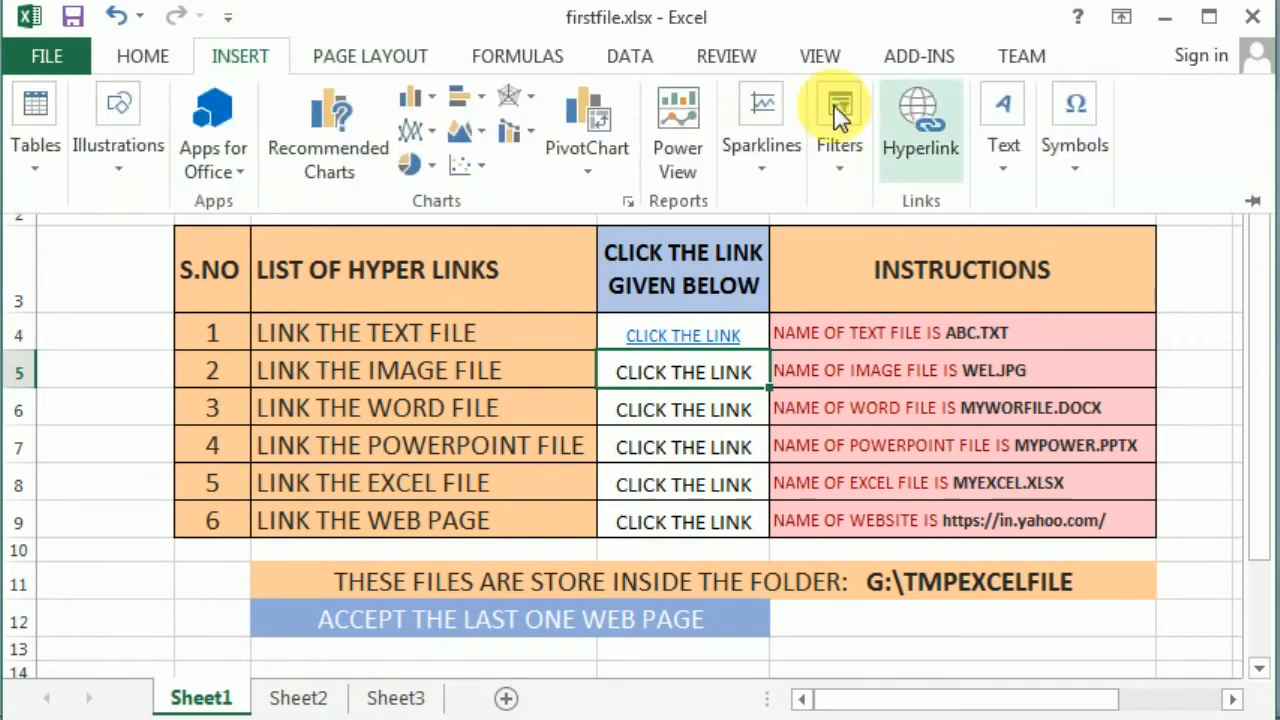
pyautogui.click(907, 142)
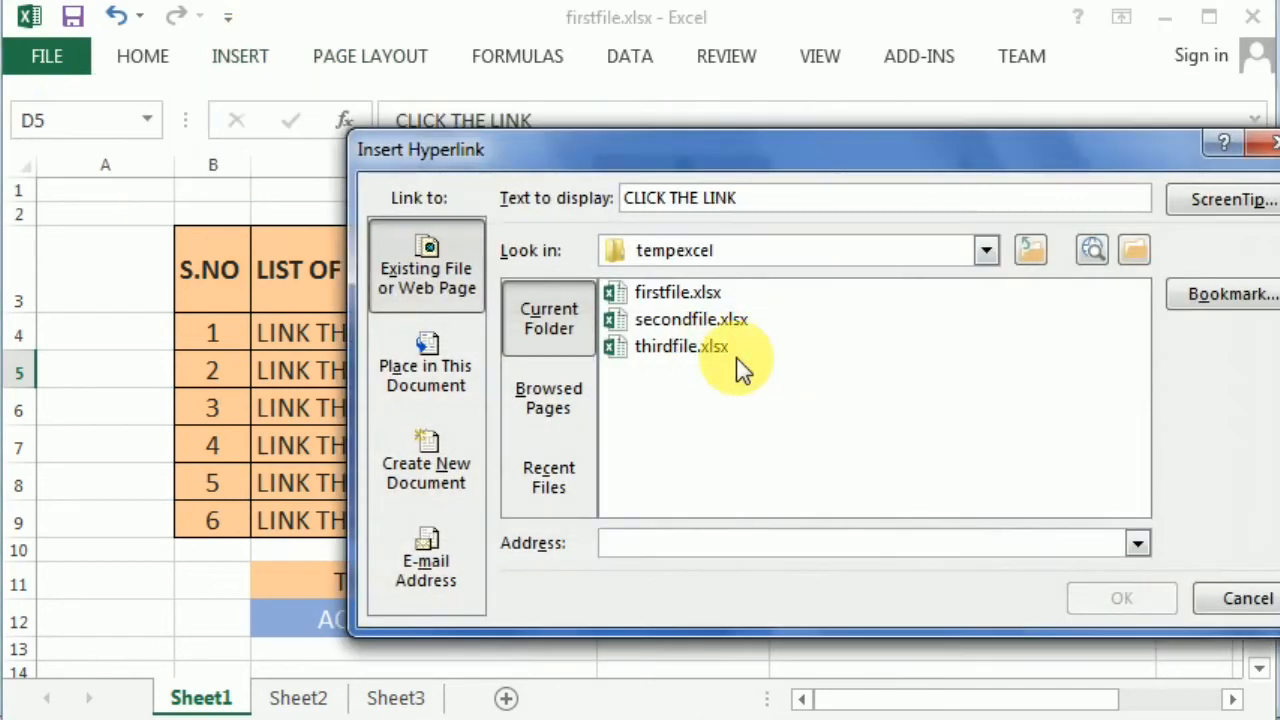
pyautogui.click(923, 251)
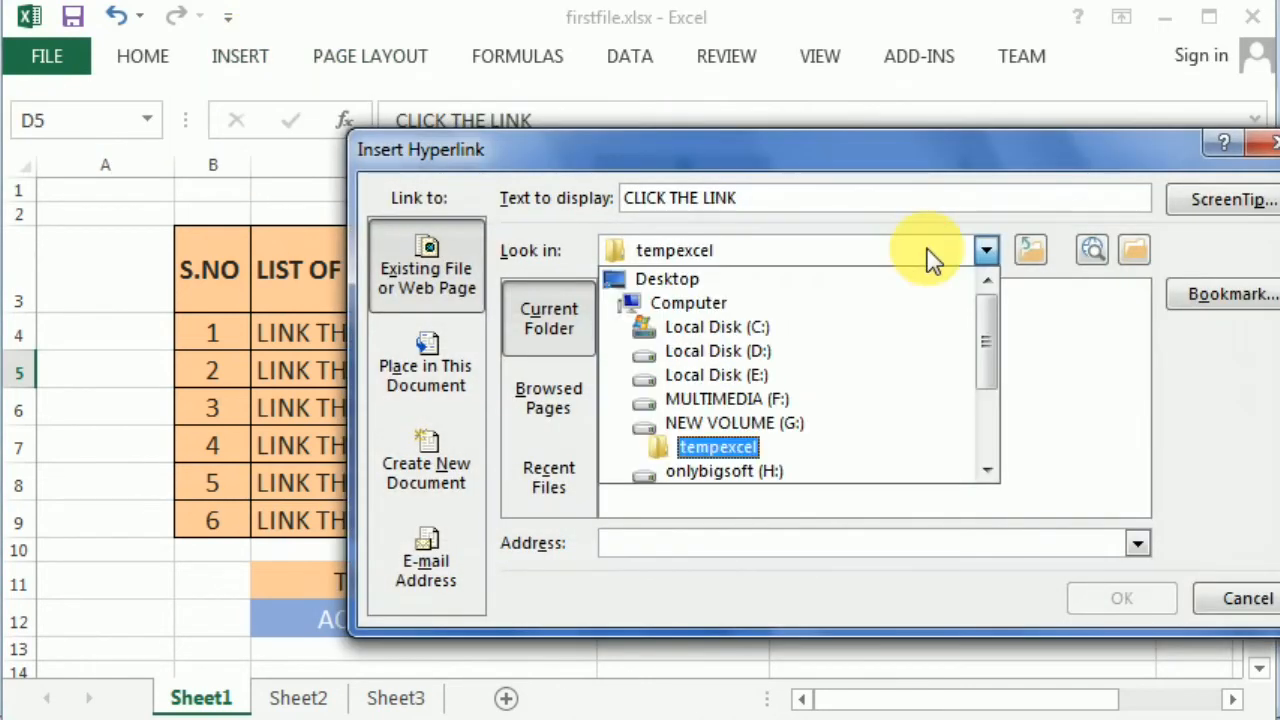
pyautogui.click(745, 424)
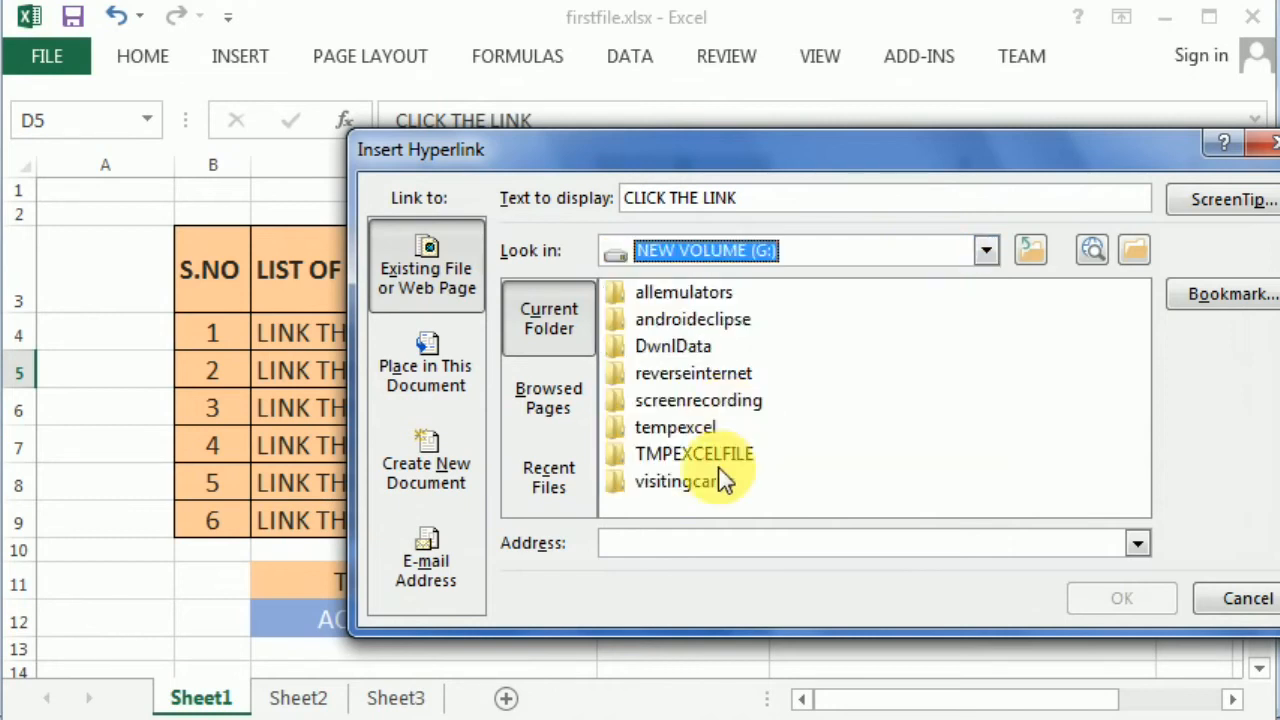
pyautogui.doubleClick(718, 455)
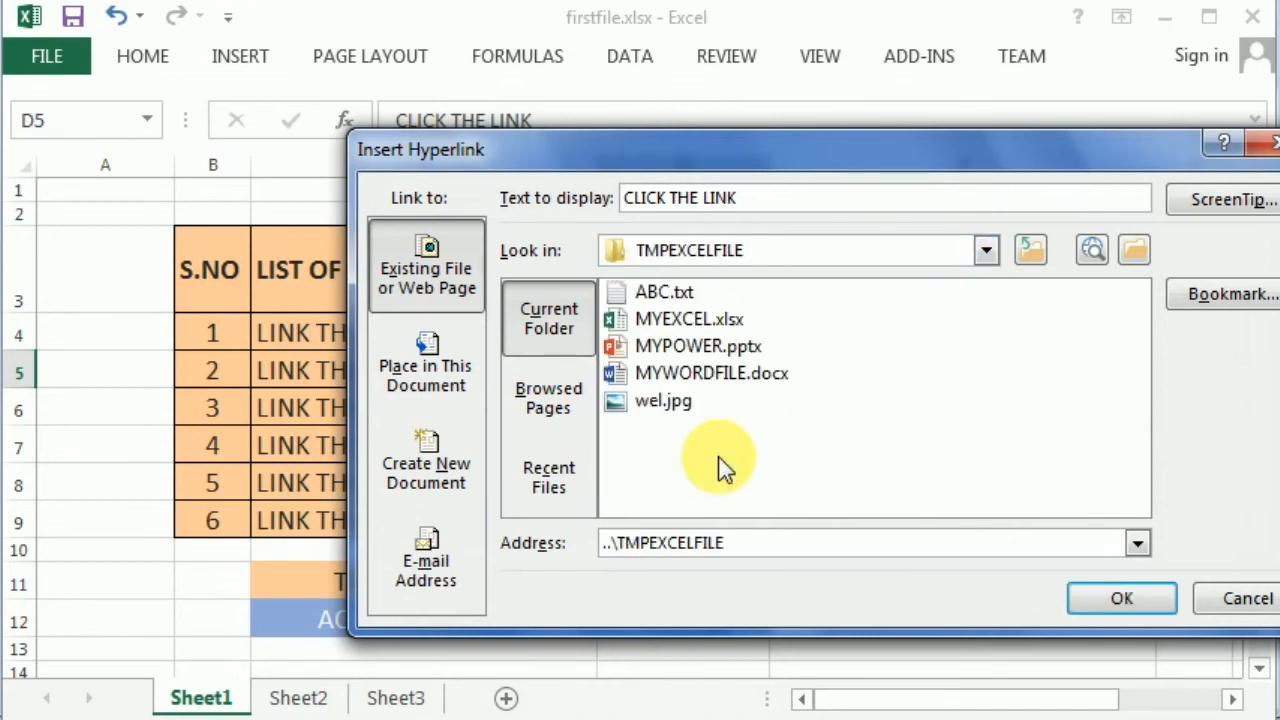
pyautogui.click(696, 319)
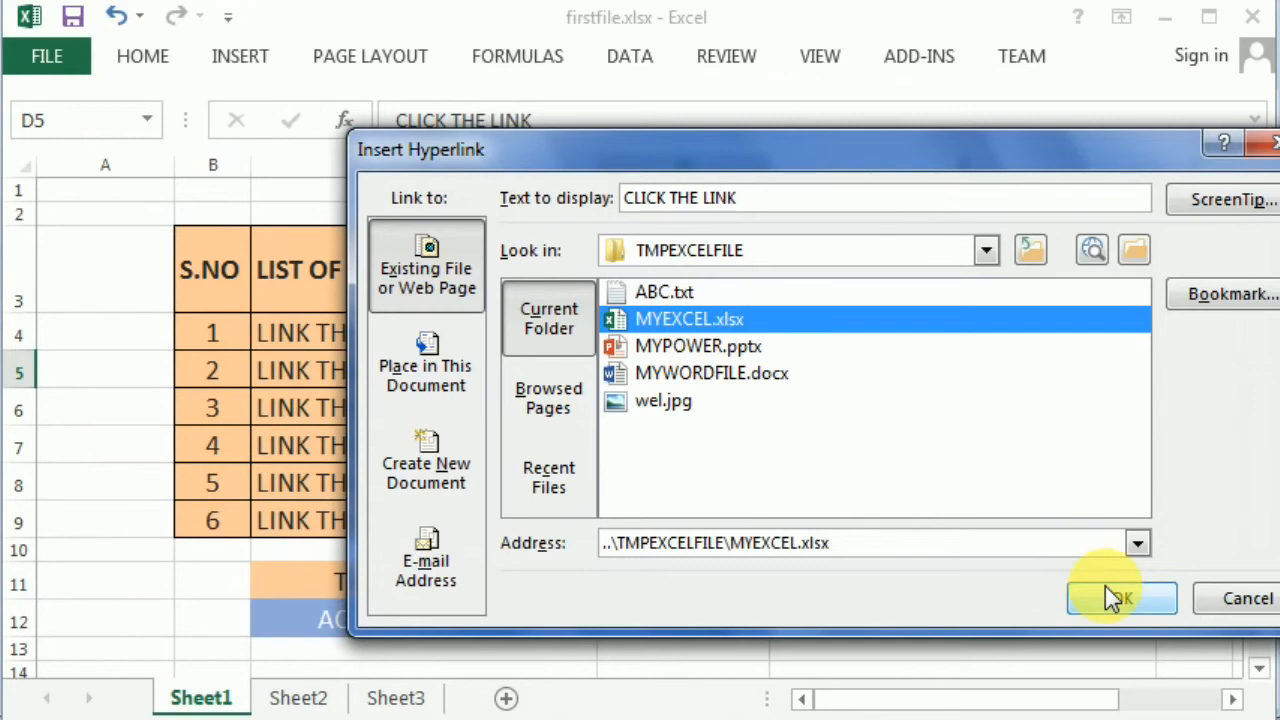
pyautogui.moveTo(716, 161); pyautogui.dragTo(606, 143)
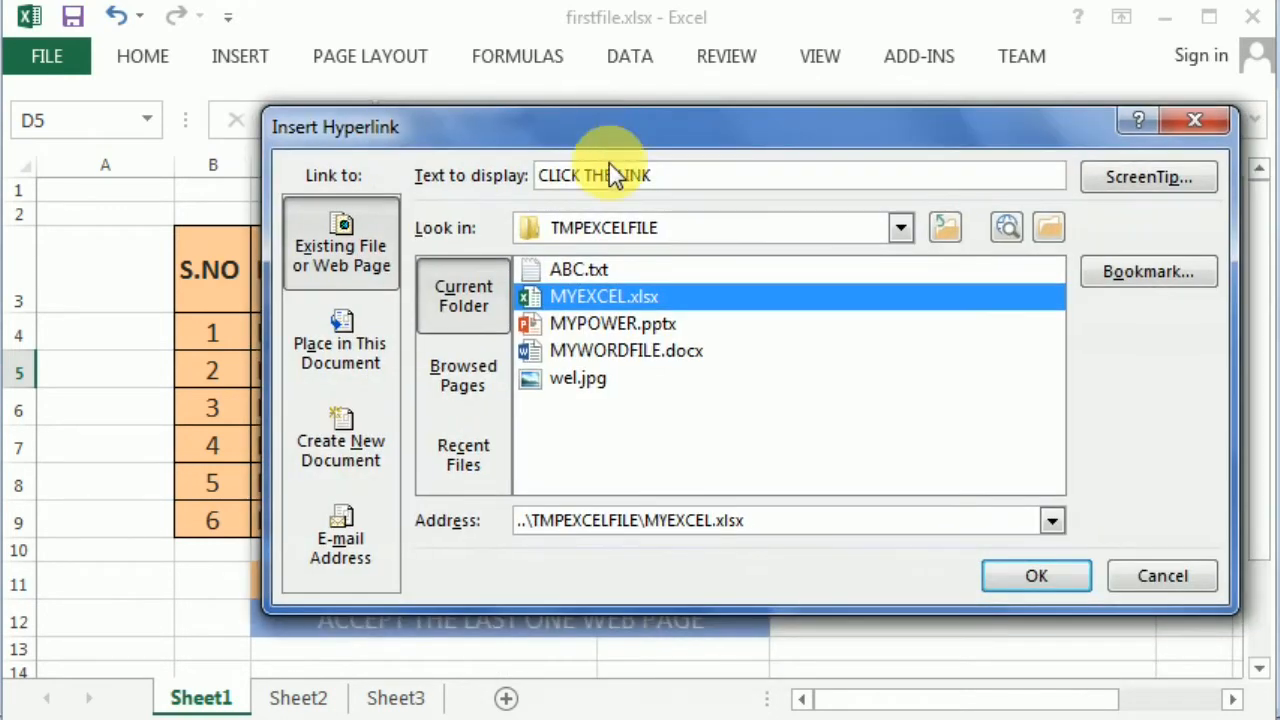
pyautogui.click(594, 376)
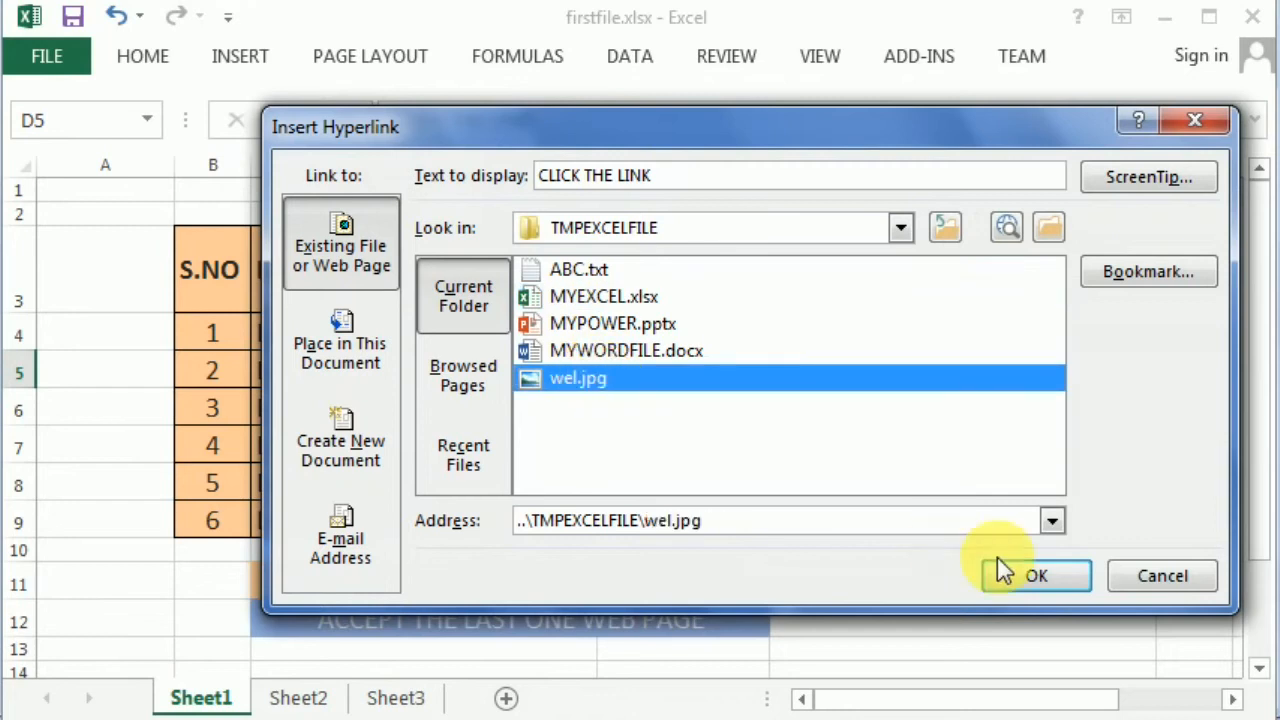
pyautogui.click(1063, 590)
pyautogui.click(1072, 601)
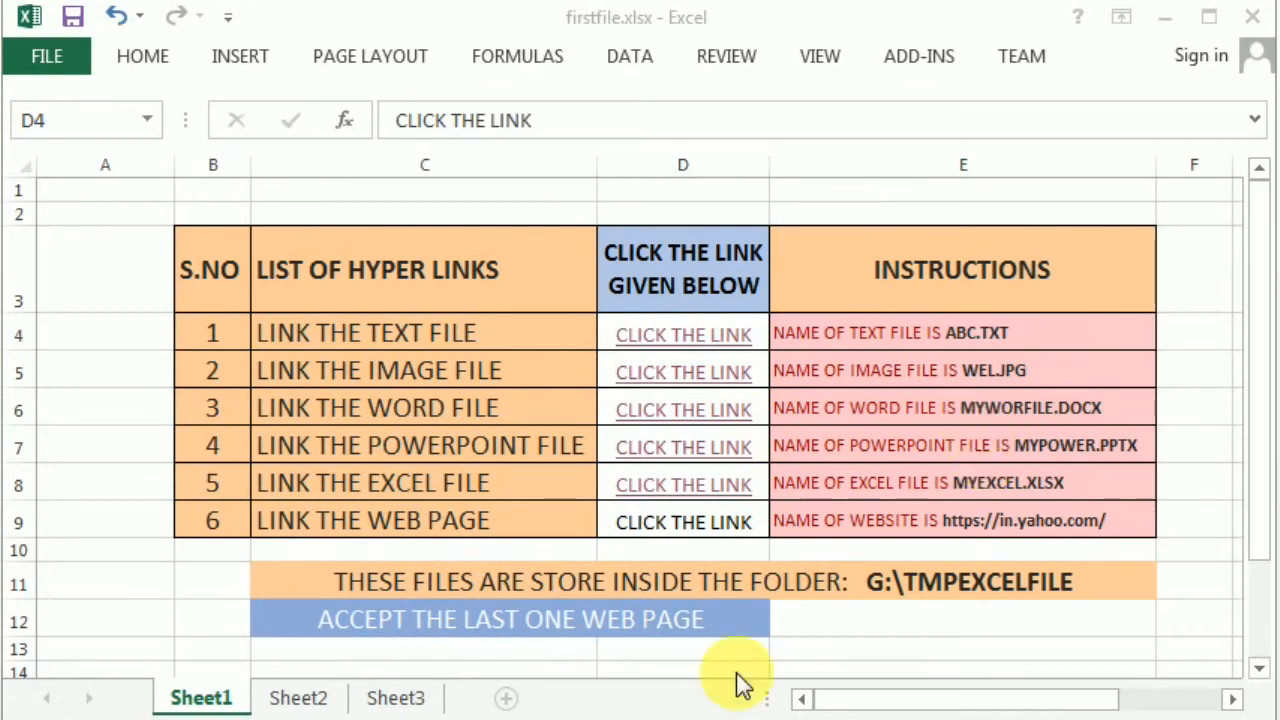
pyautogui.click(742, 350)
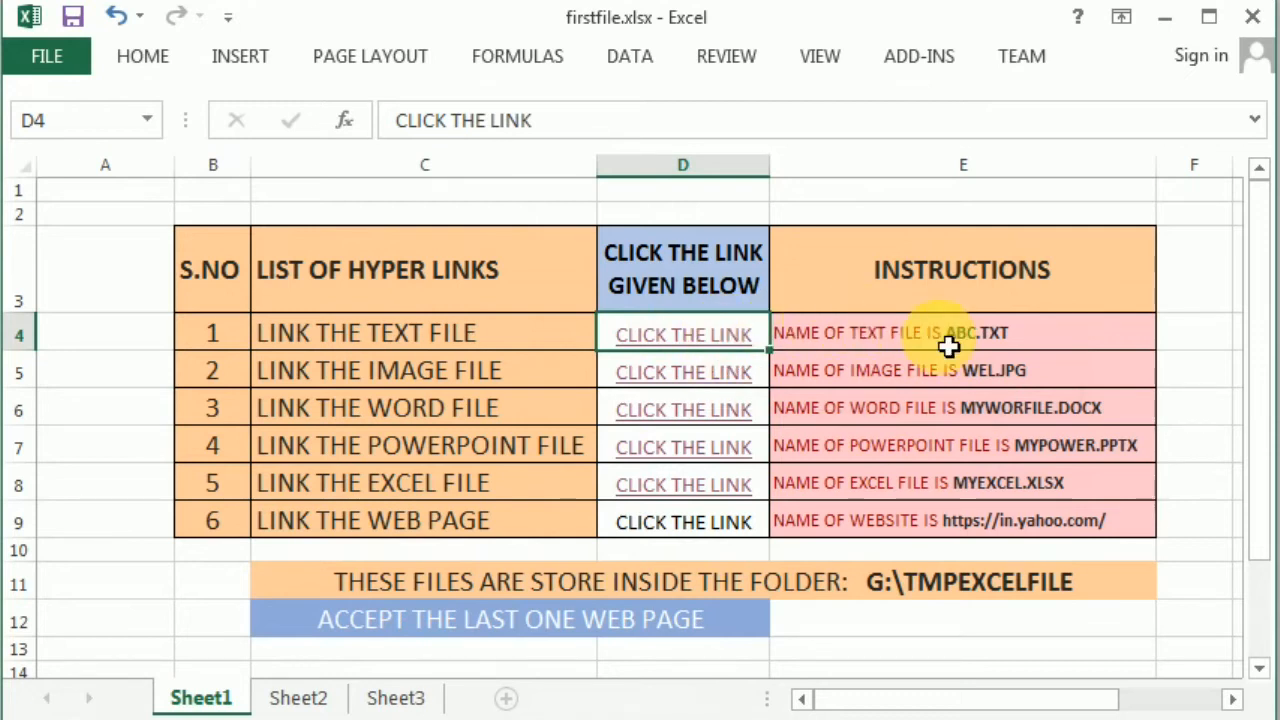
pyautogui.click(706, 350)
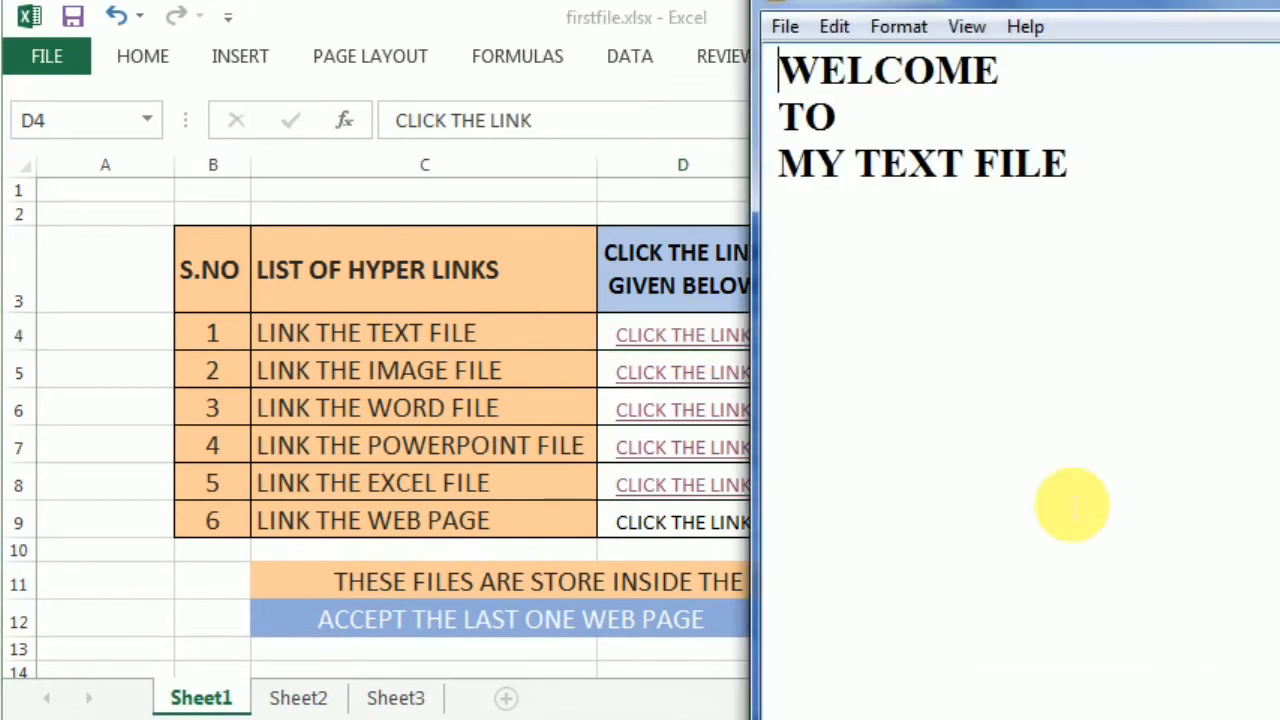
pyautogui.hotkey('alt', 'F4')
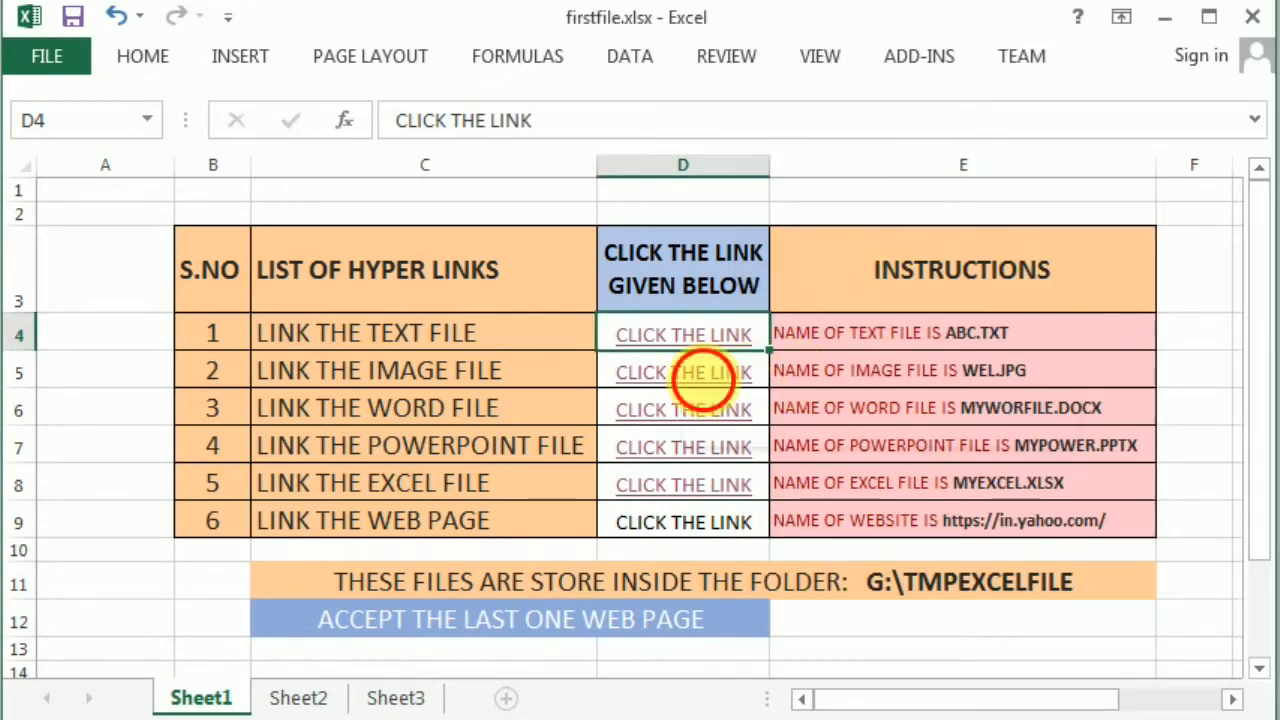
pyautogui.click(691, 380)
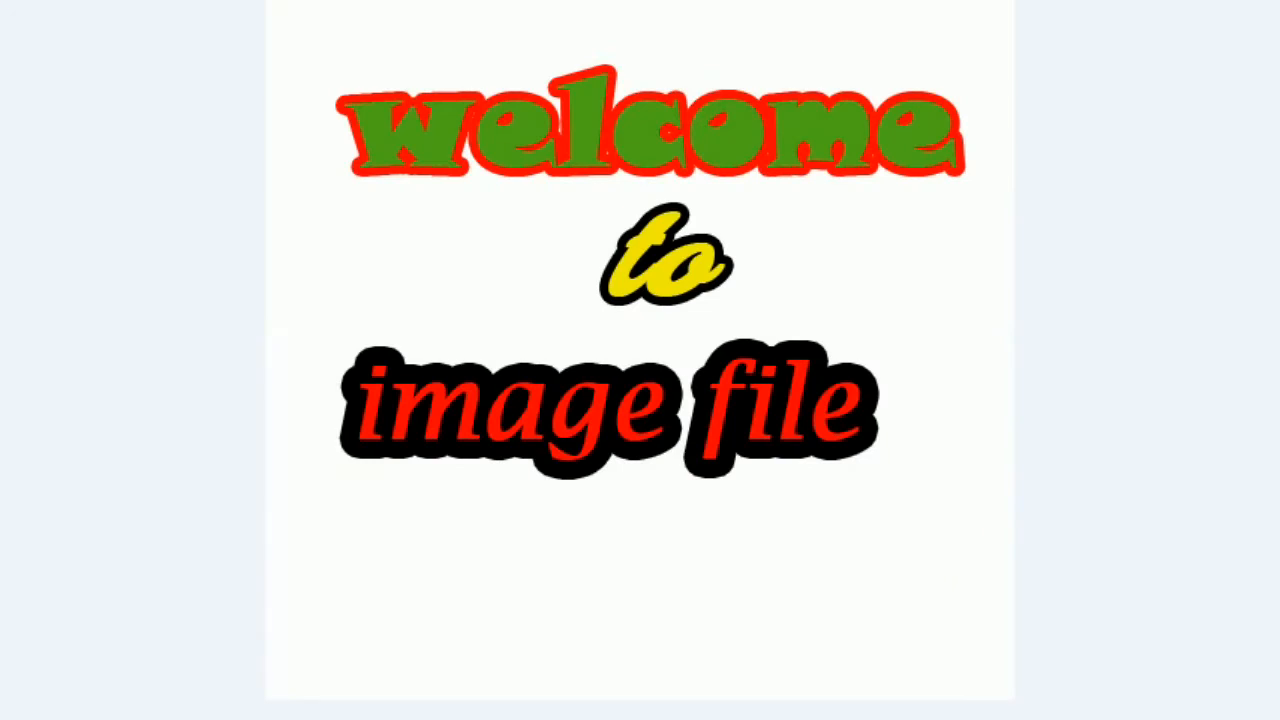
pyautogui.hotkey('alt', 'F4')
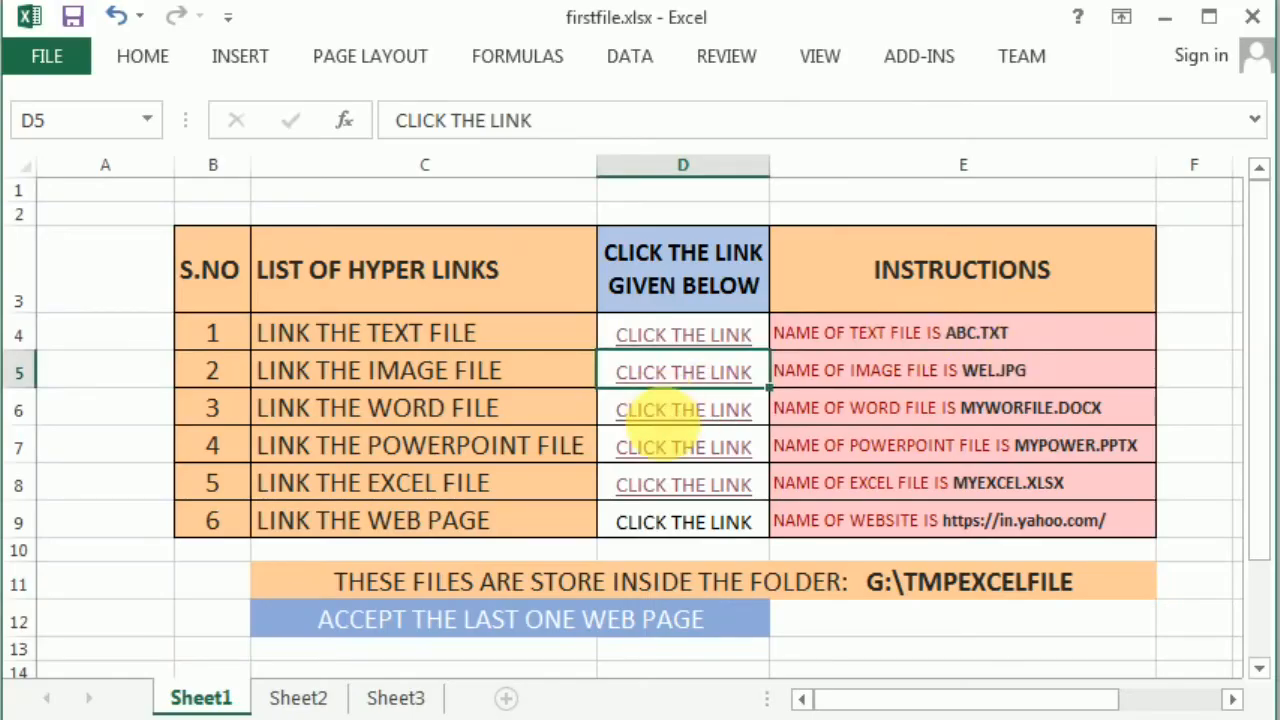
pyautogui.click(655, 410)
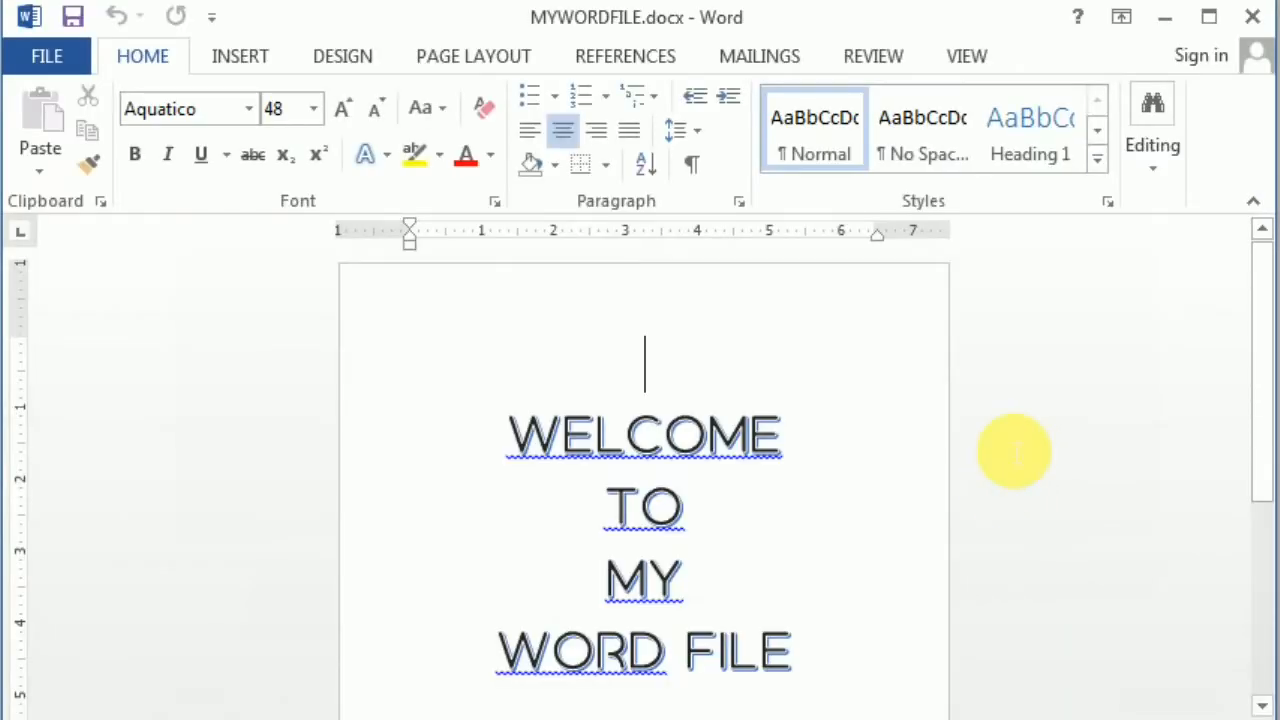
pyautogui.click(1253, 18)
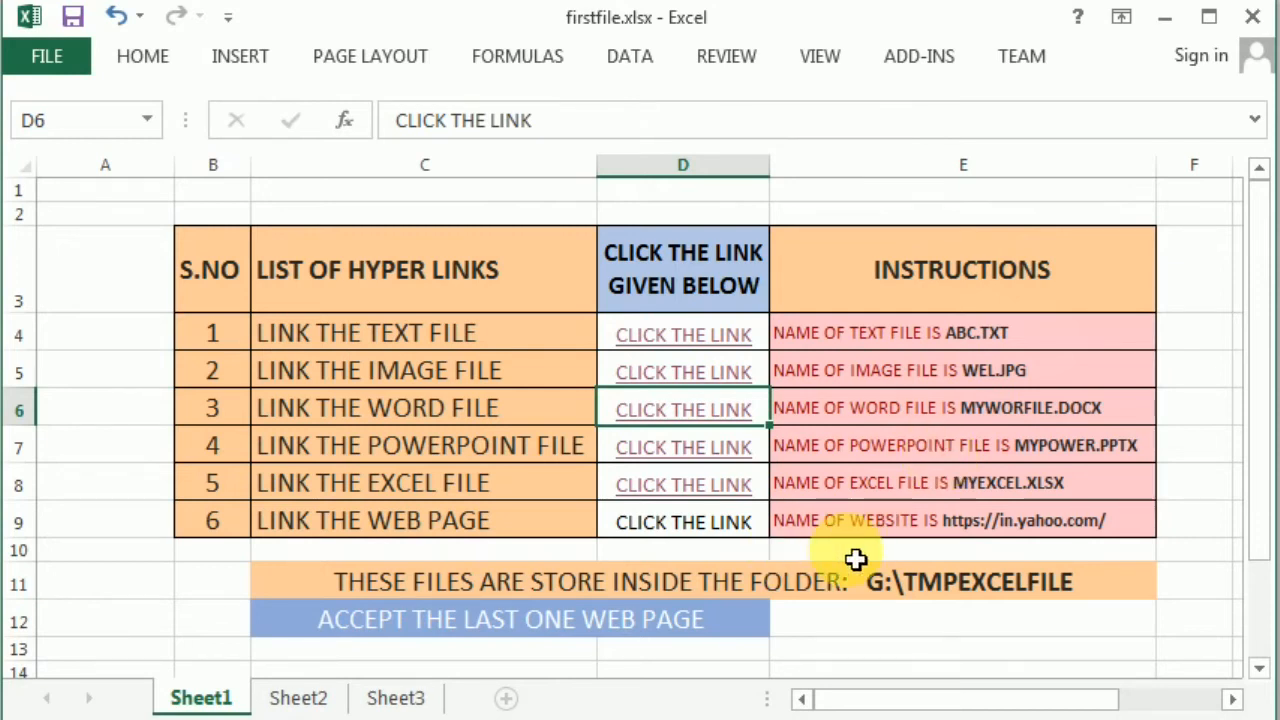
pyautogui.click(695, 533)
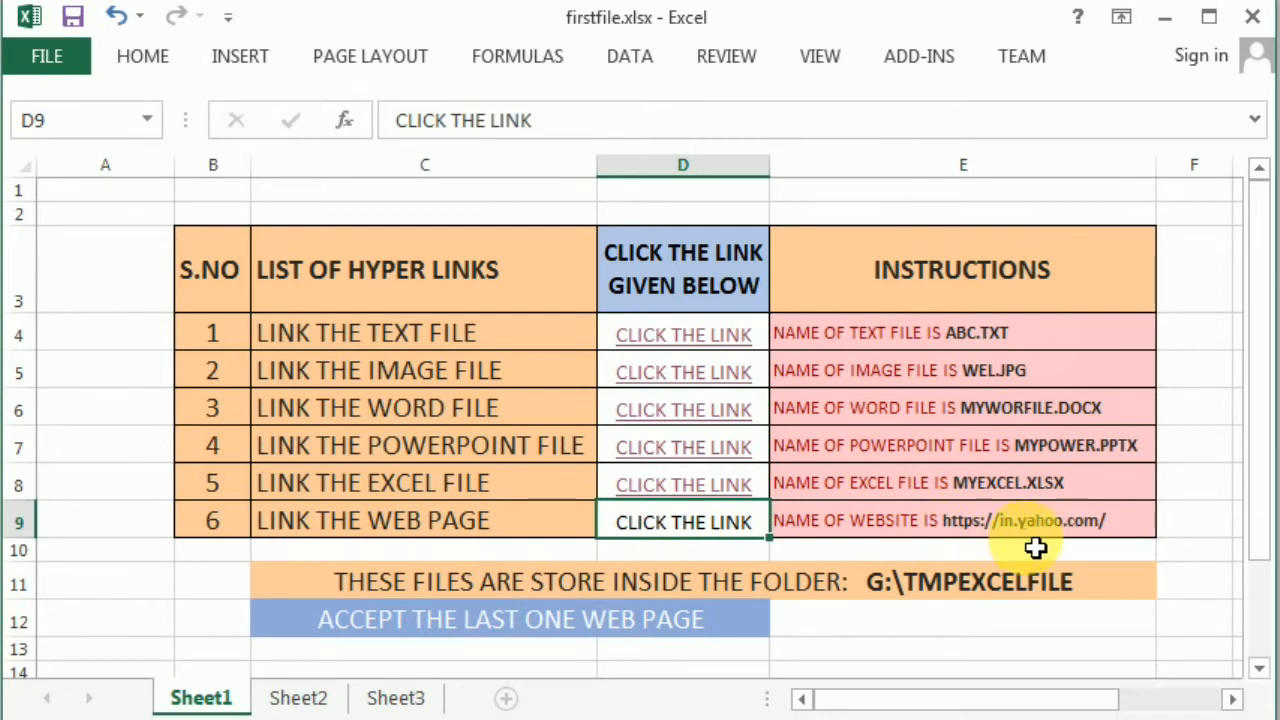
pyautogui.doubleClick(1136, 534)
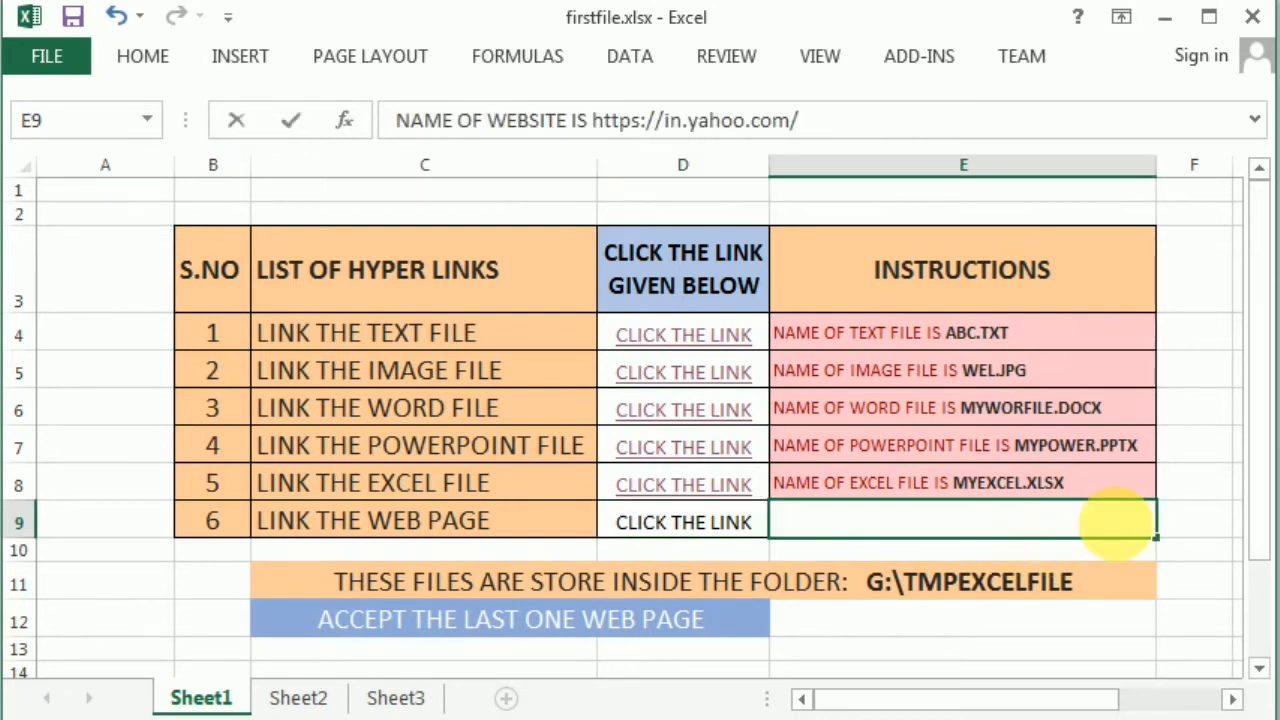
pyautogui.moveTo(1118, 535); pyautogui.dragTo(975, 538)
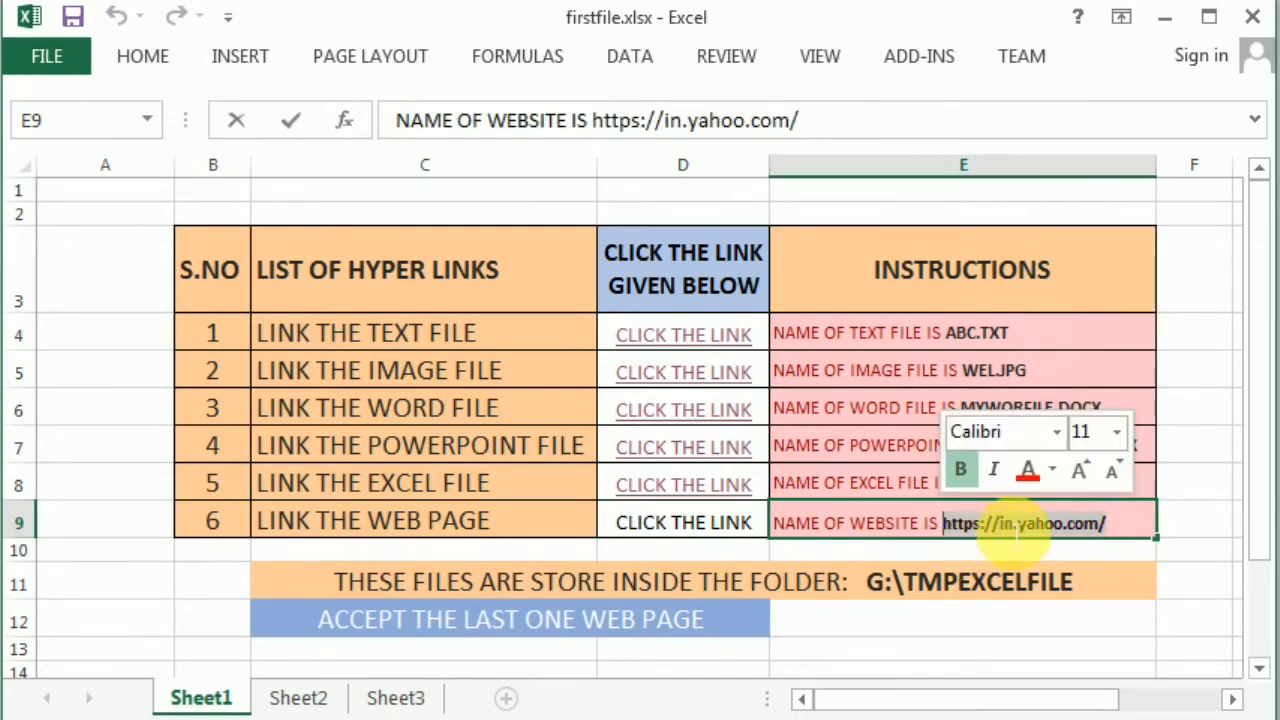
pyautogui.rightClick(1092, 520)
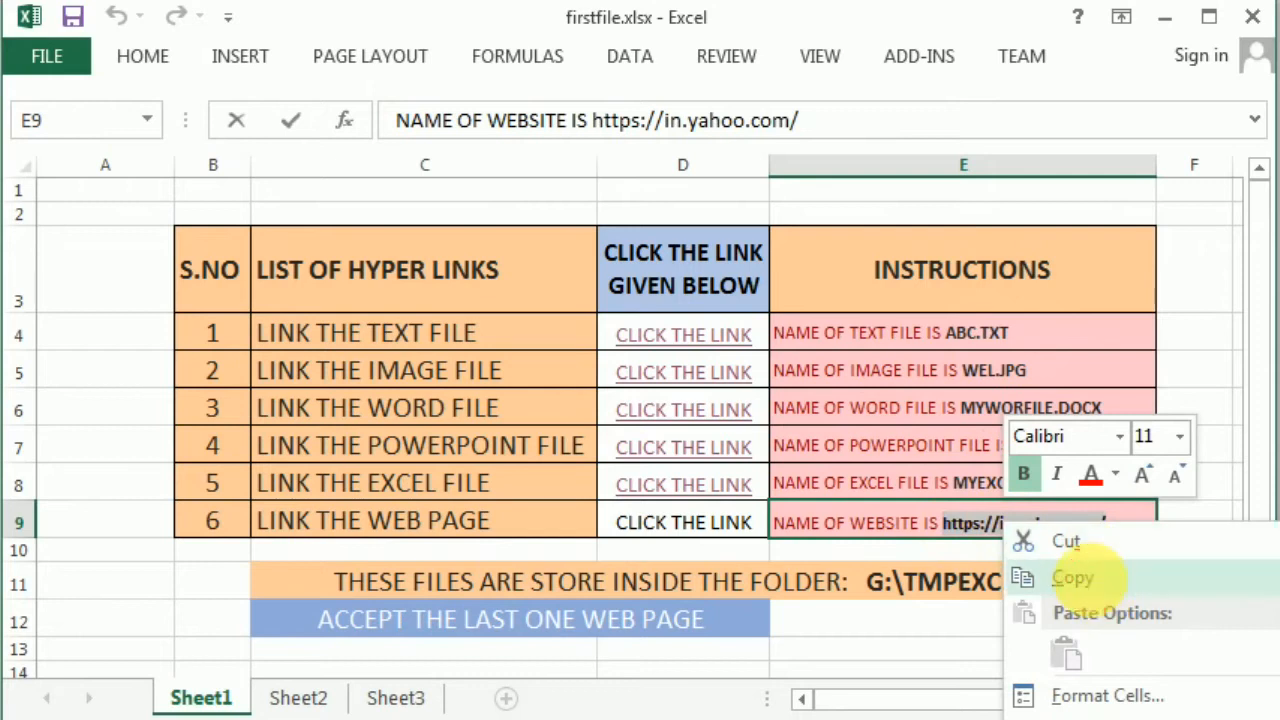
pyautogui.click(1090, 580)
pyautogui.click(685, 527)
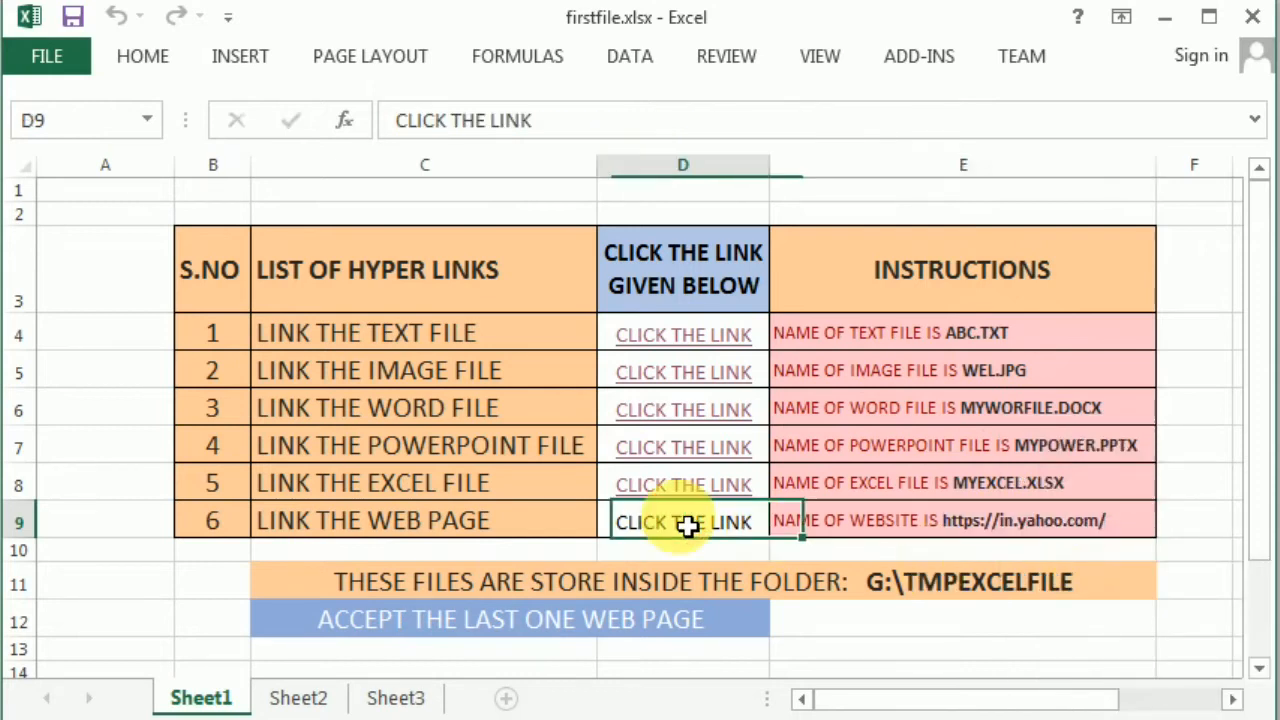
pyautogui.click(245, 68)
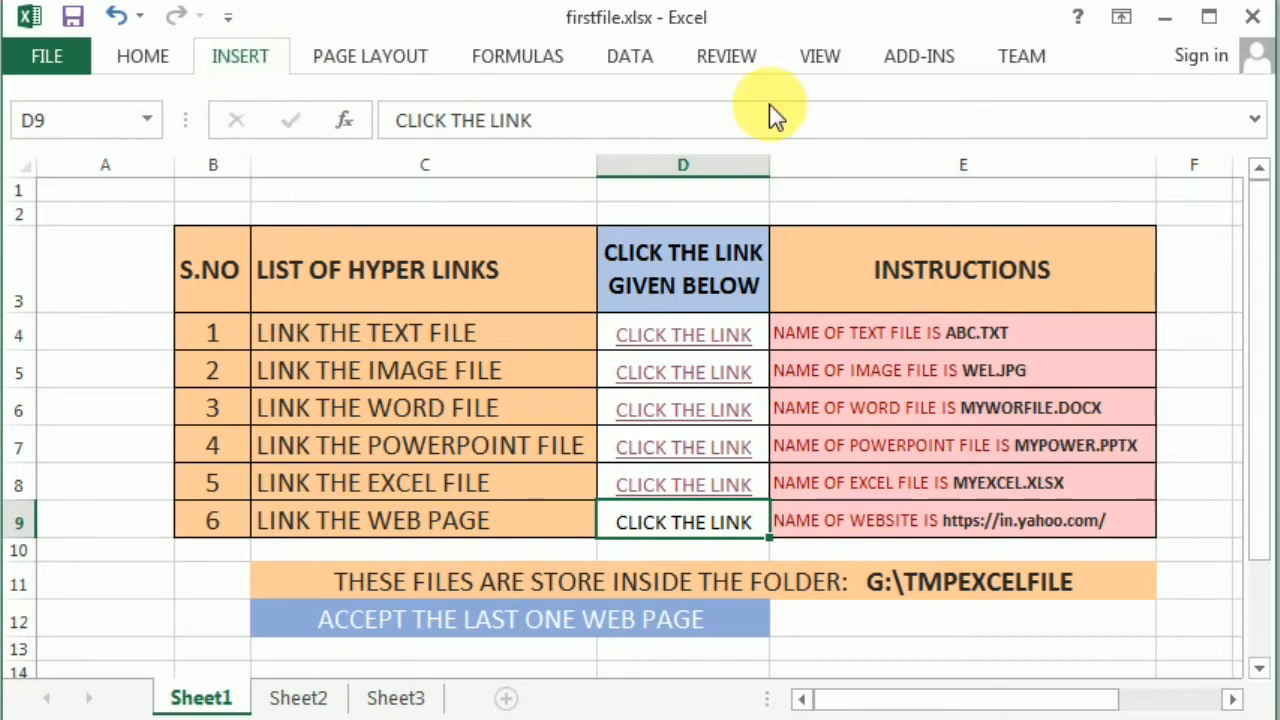
pyautogui.click(920, 120)
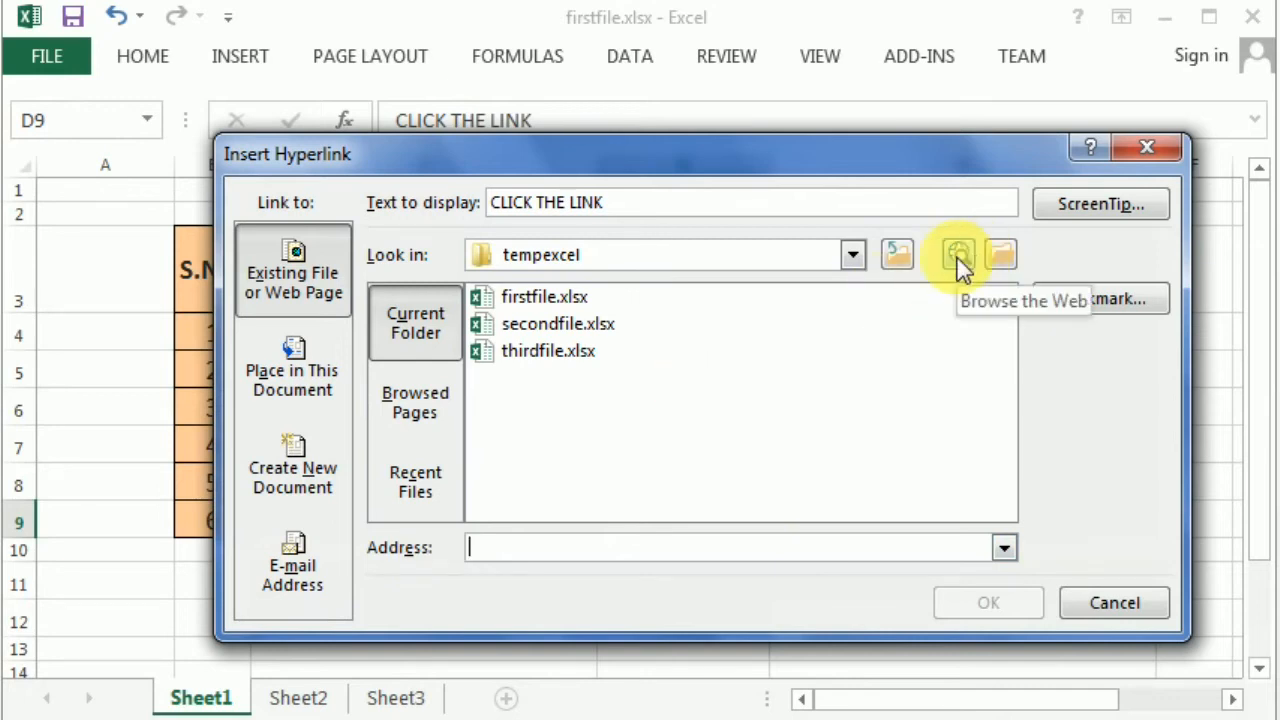
pyautogui.click(583, 553)
pyautogui.rightClick(585, 553)
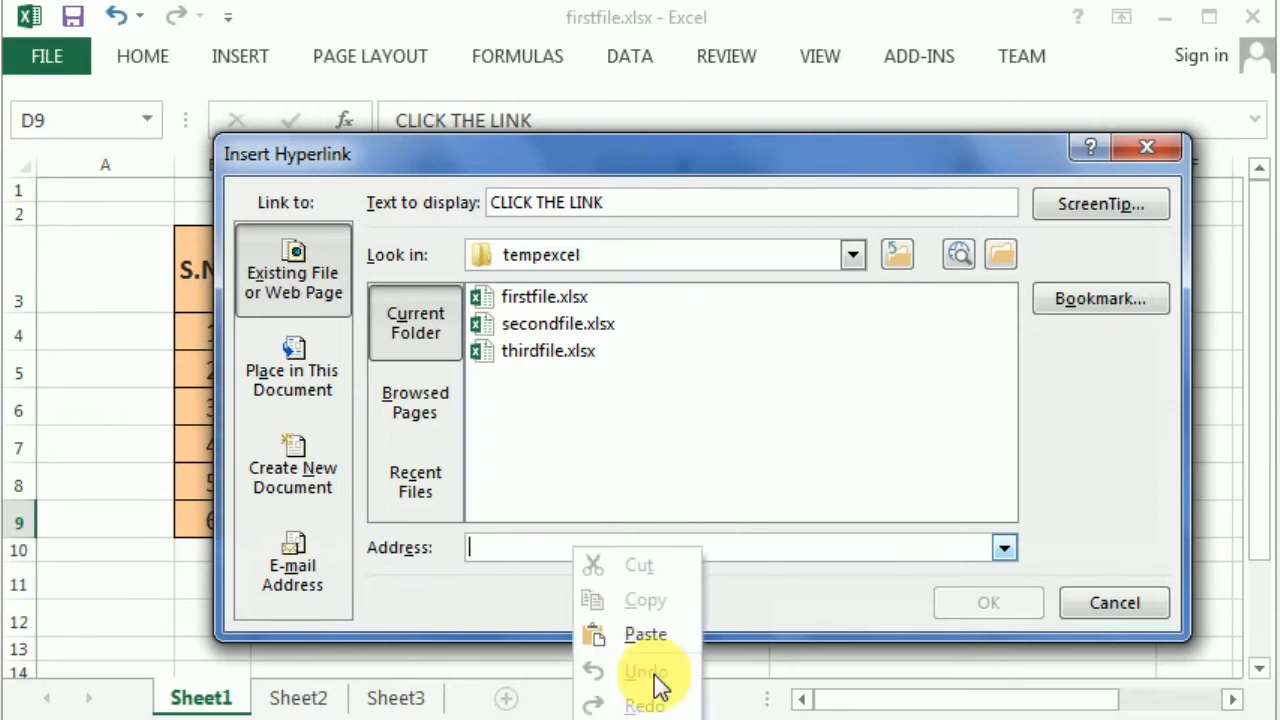
pyautogui.click(648, 633)
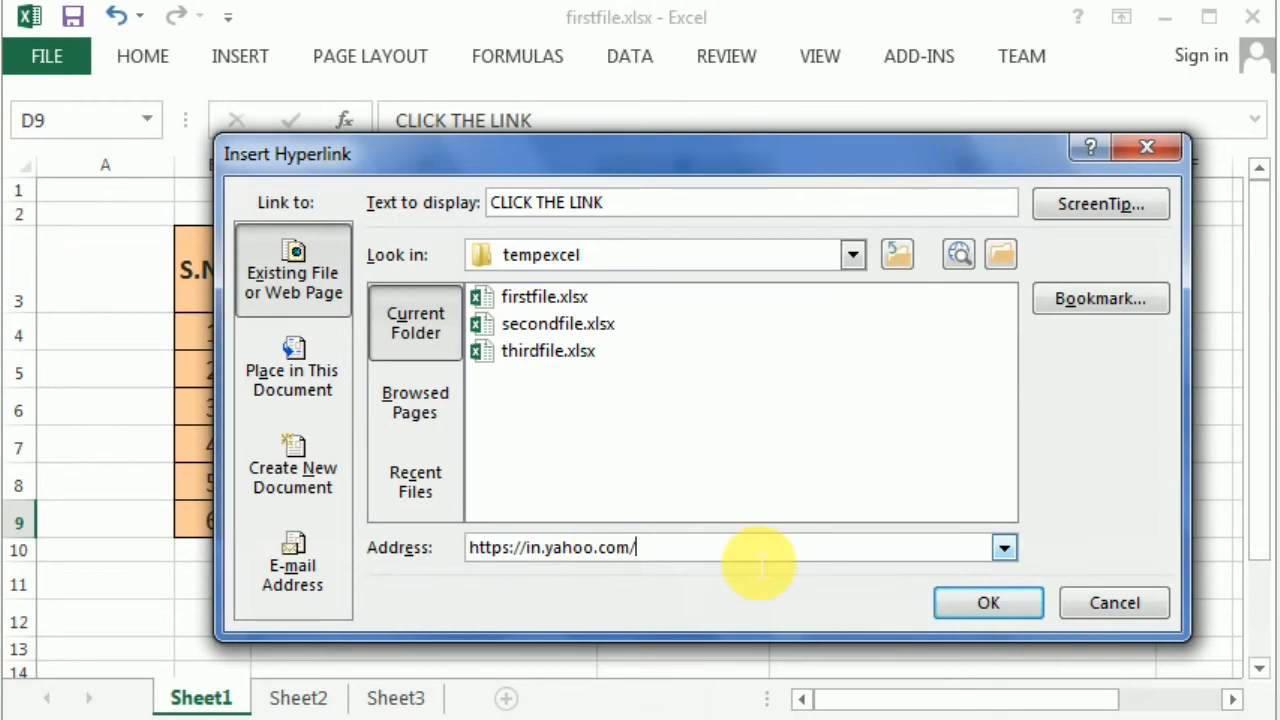
pyautogui.click(990, 600)
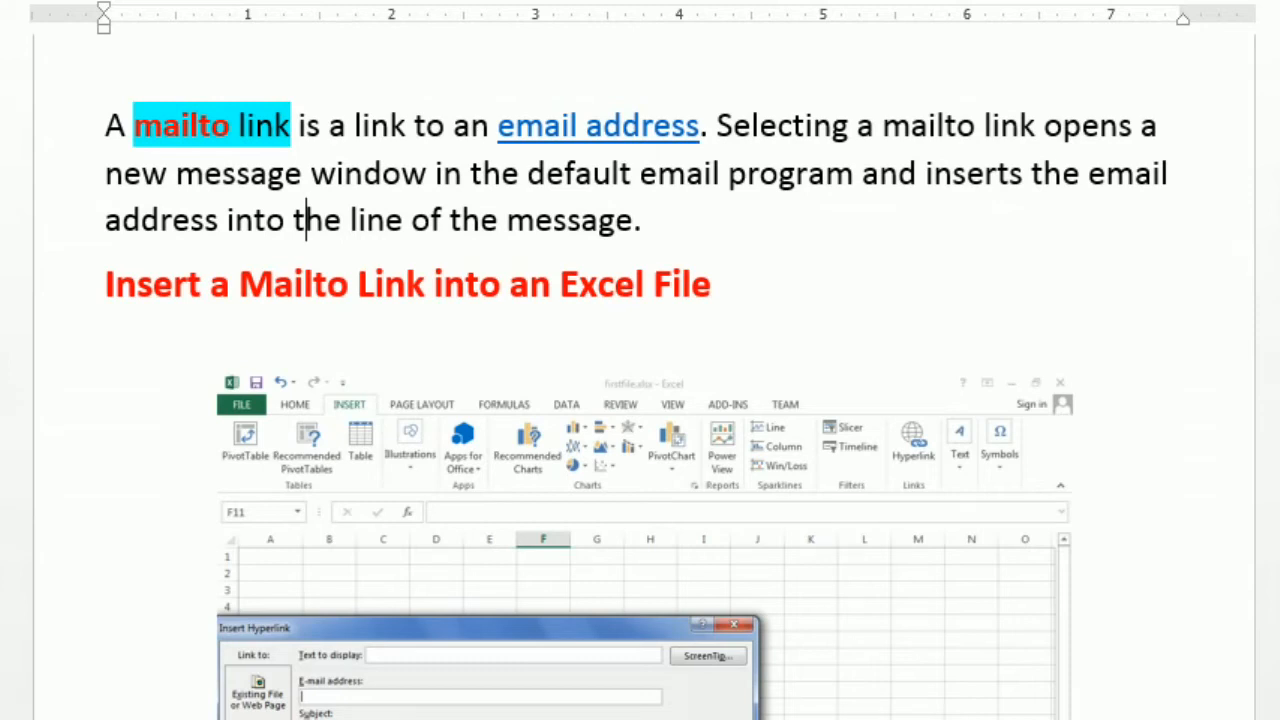
# - Scroll further through the Word mailto notes, then return to the firstfile.xlsx workbook
pyautogui.scroll(-3, 640, 400)
pyautogui.scroll(-1, 640, 400)
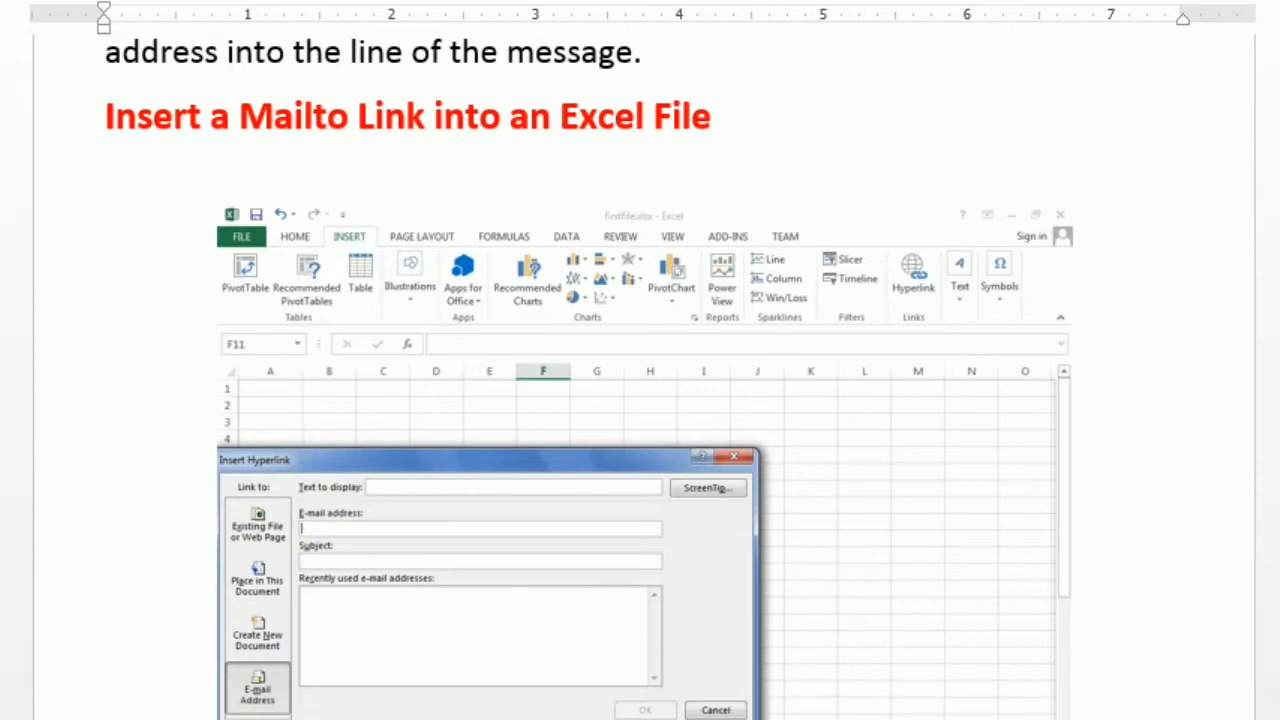
pyautogui.scroll(-1, 645, 625)
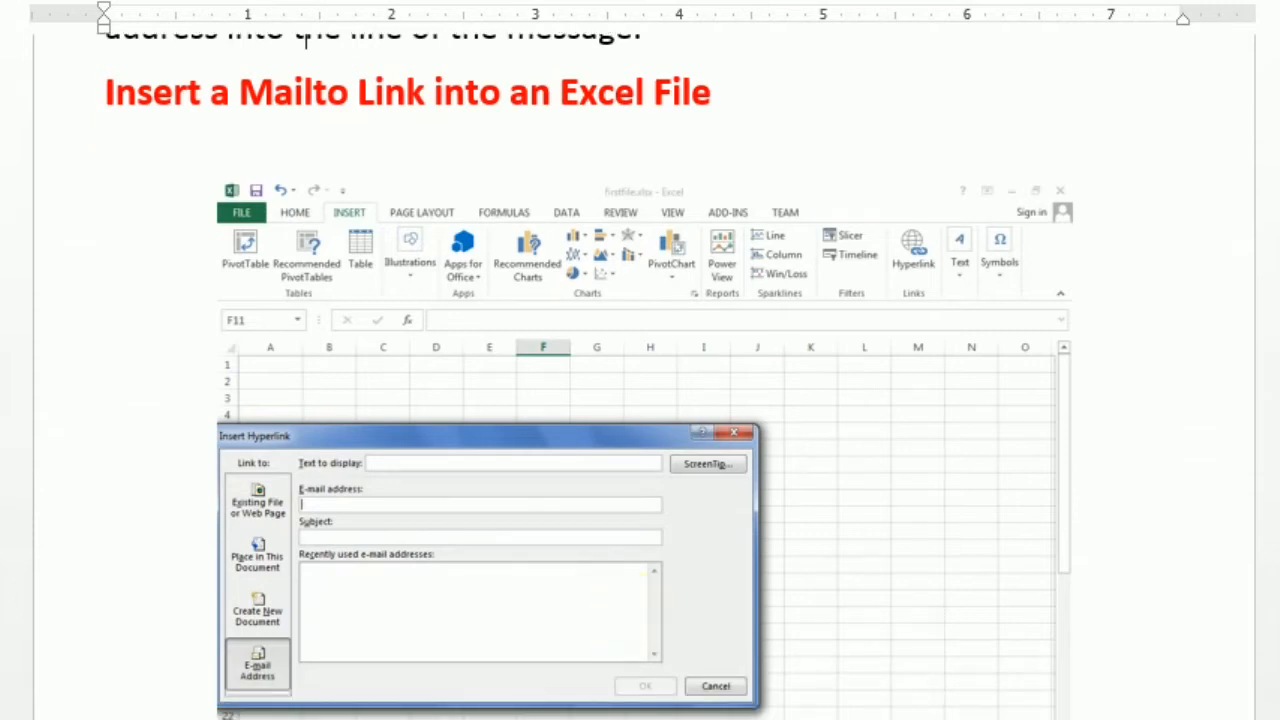
pyautogui.moveTo(470, 719)
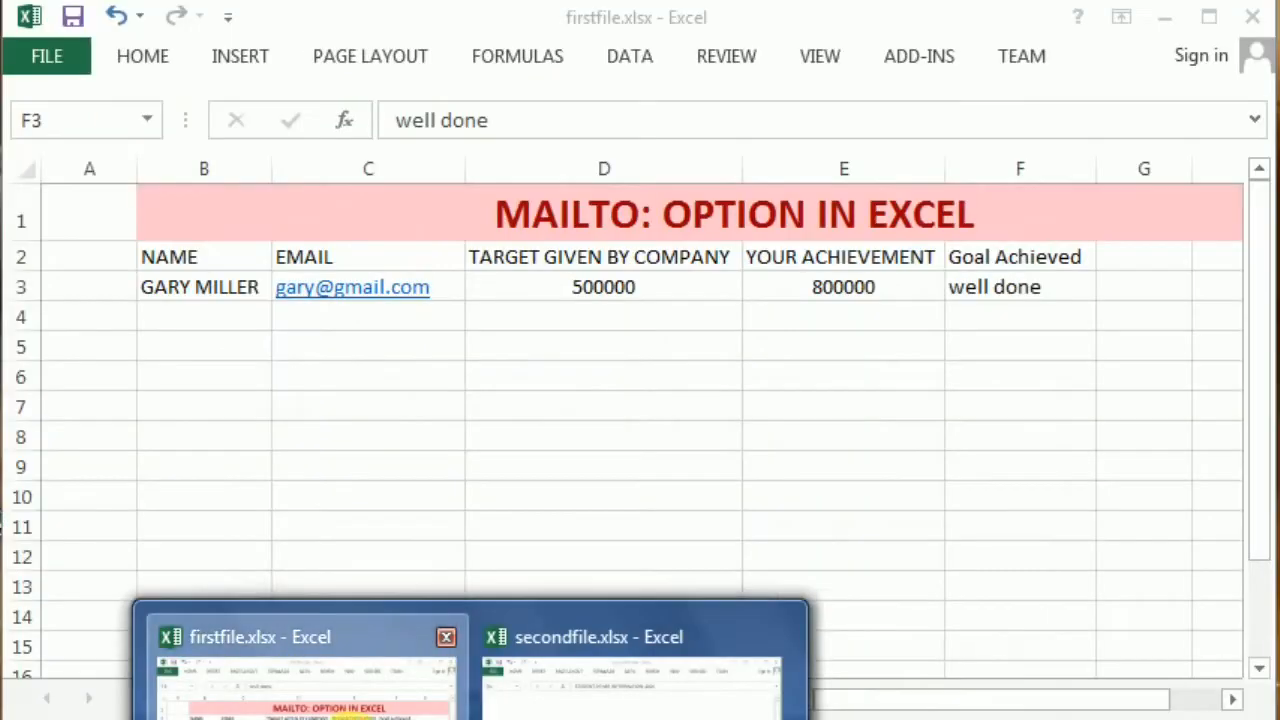
pyautogui.click(300, 675)
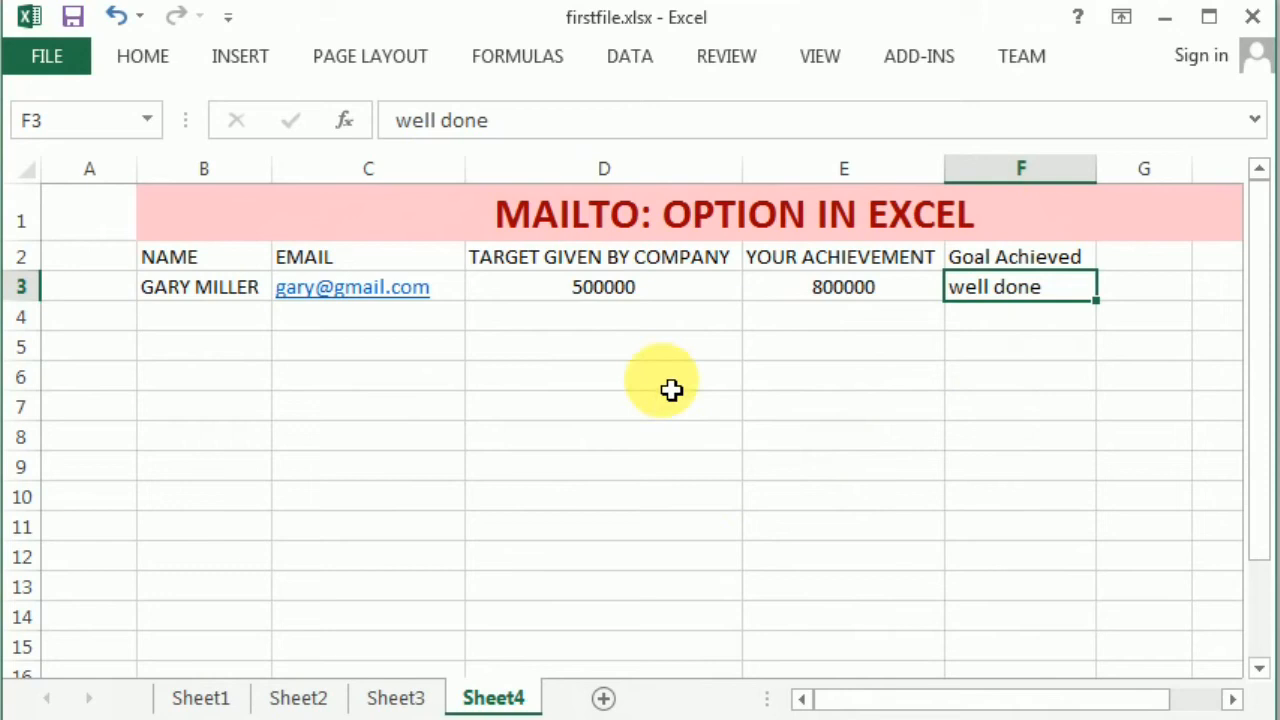
# - Make the well done cell an e-mail hyperlink to the employee's address with subject 'well done'
pyautogui.click(245, 60)
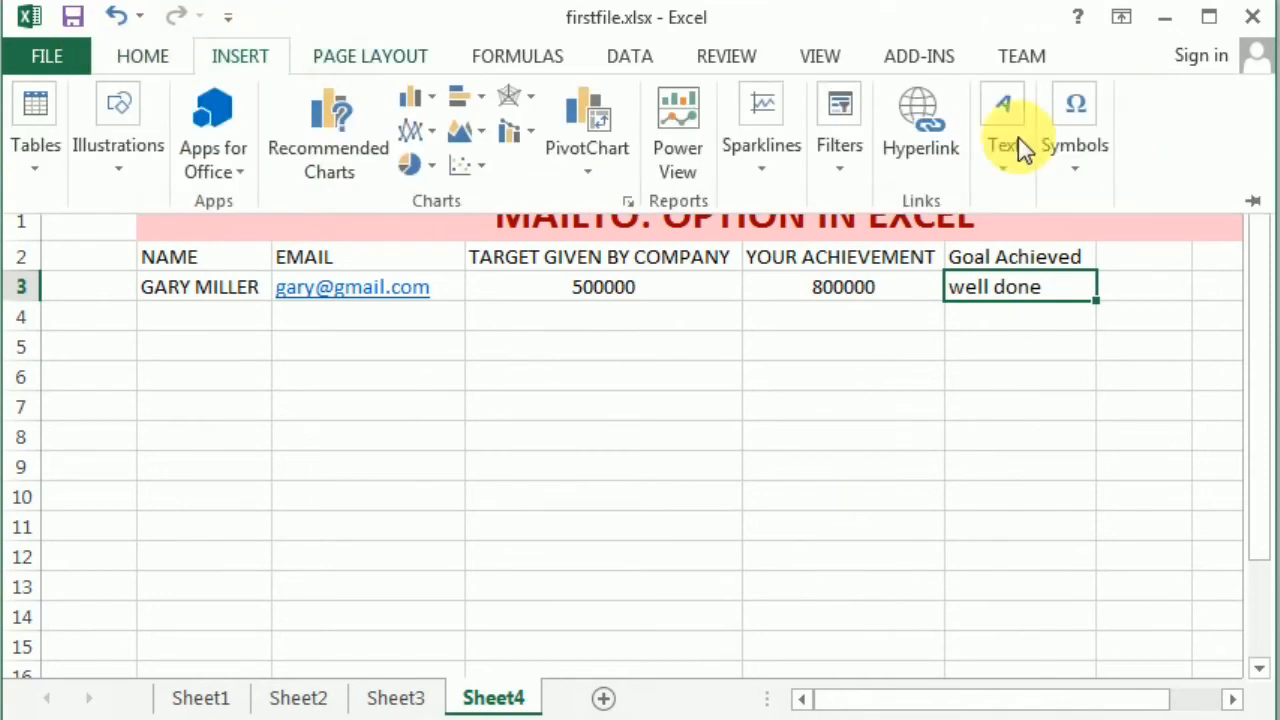
pyautogui.click(921, 128)
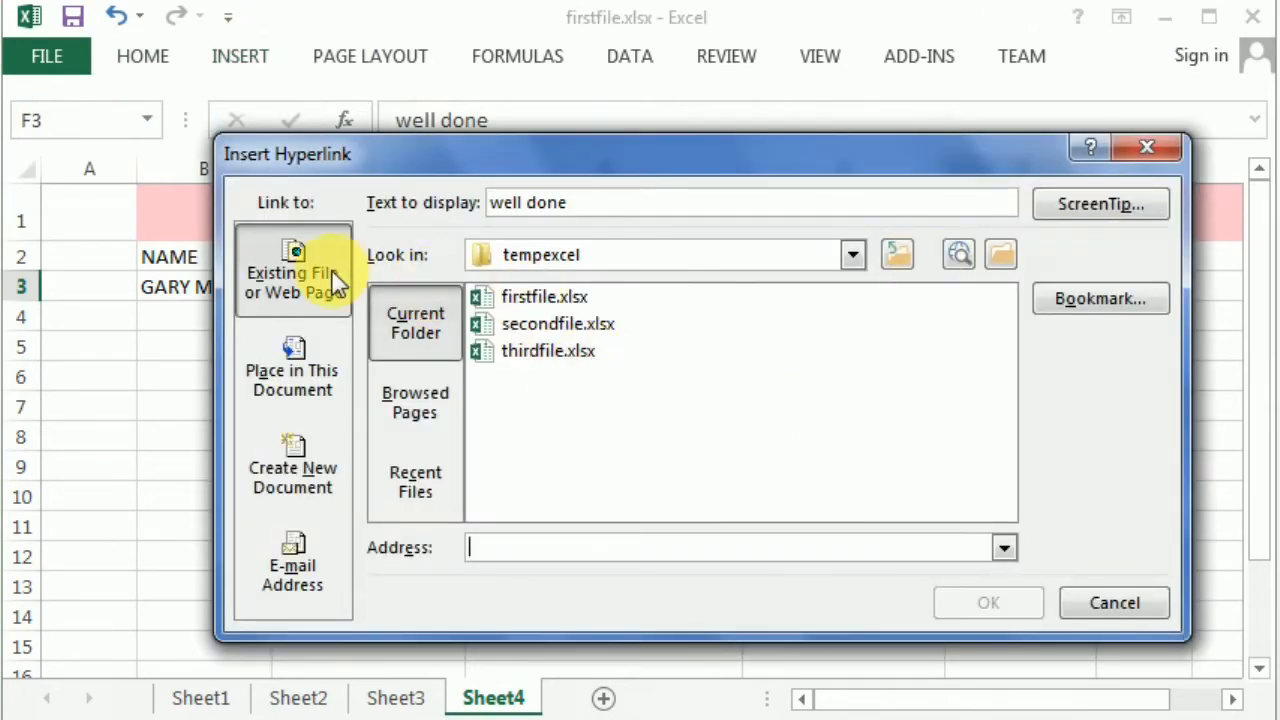
pyautogui.click(300, 597)
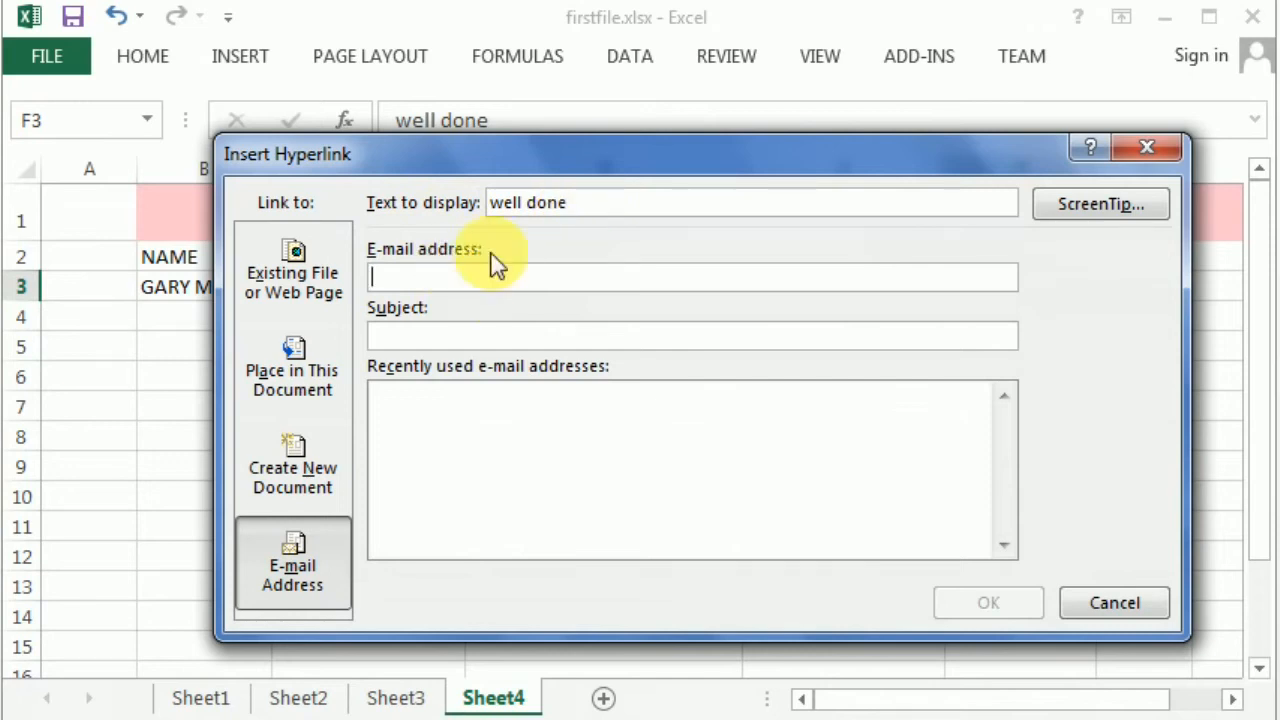
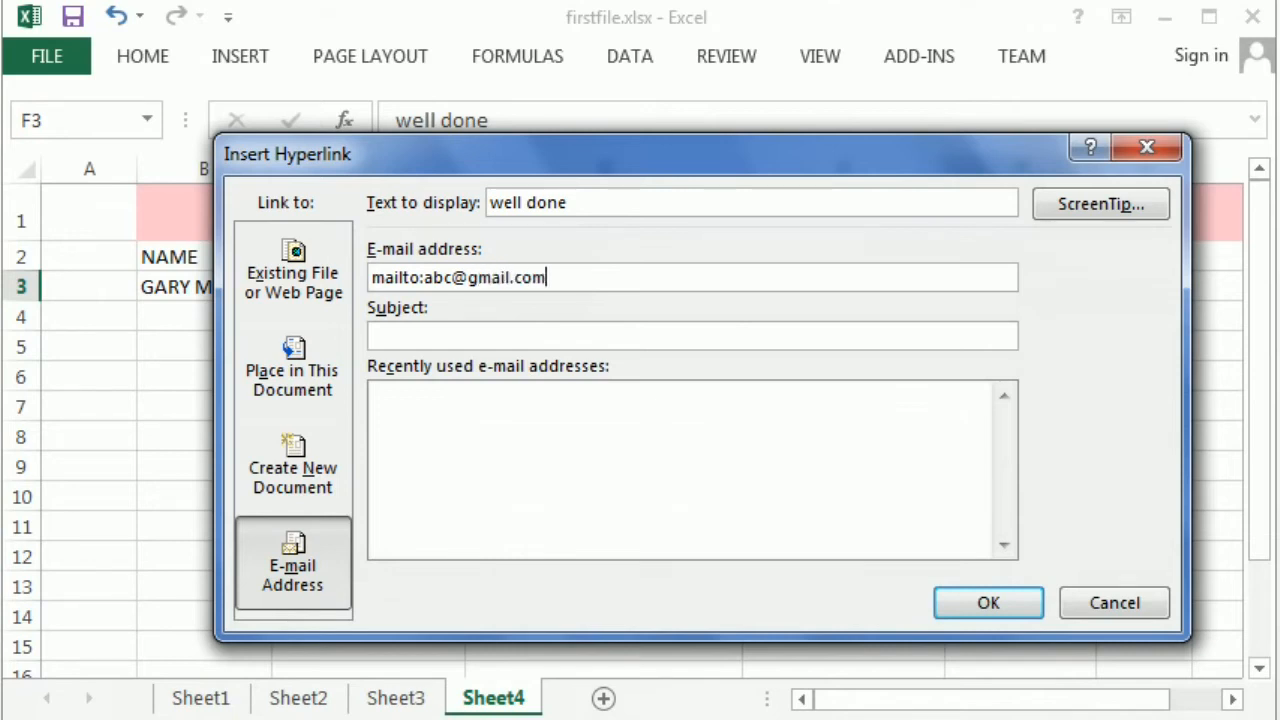
pyautogui.click(488, 337)
pyautogui.write('well do')
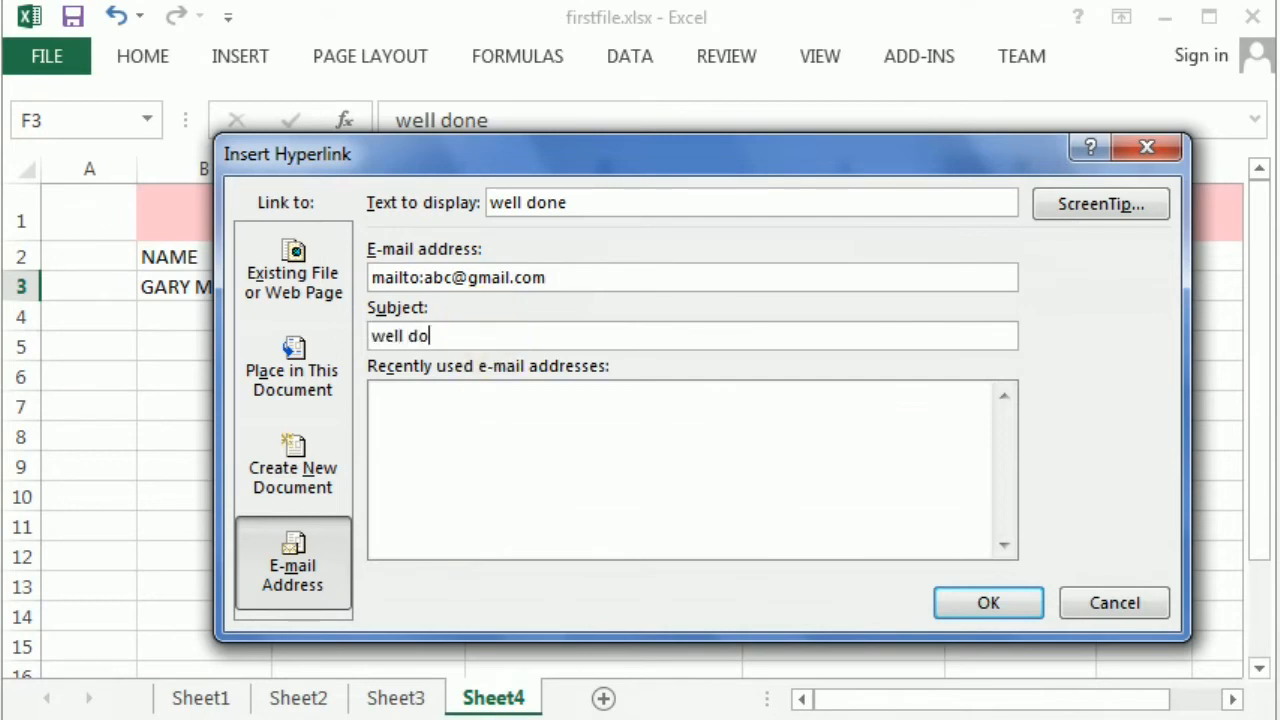
pyautogui.write('ne')
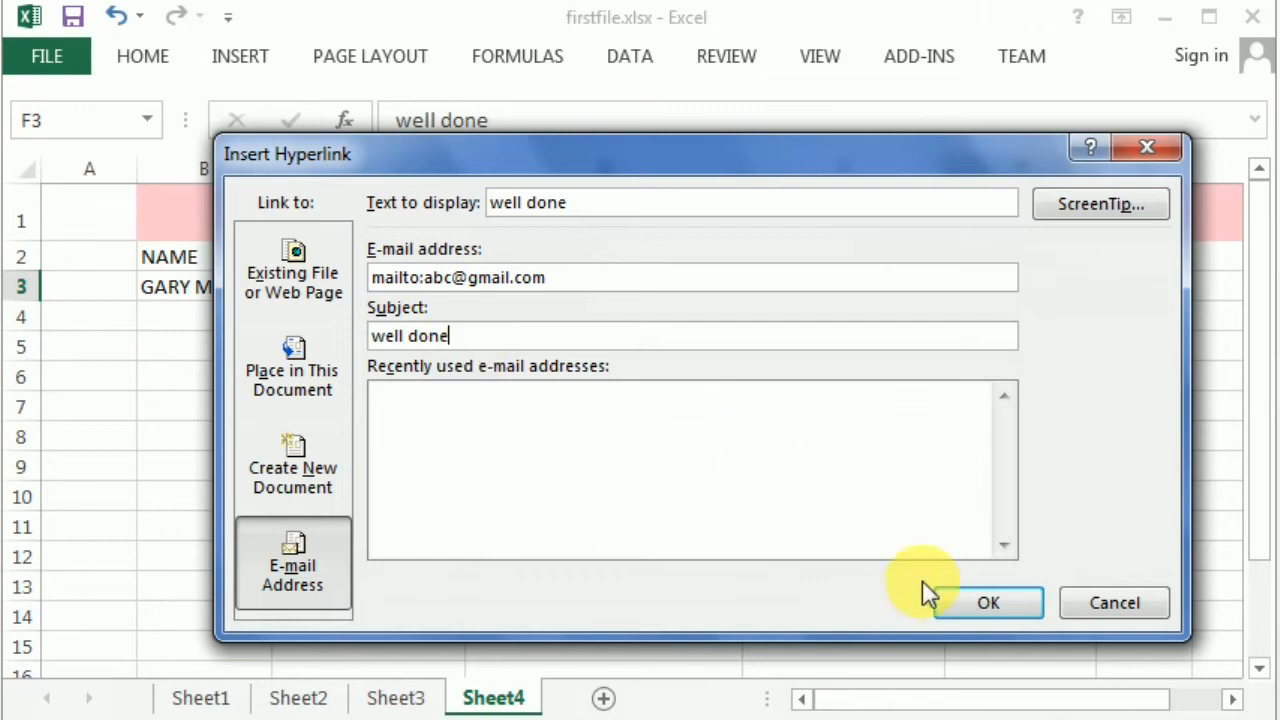
pyautogui.click(988, 603)
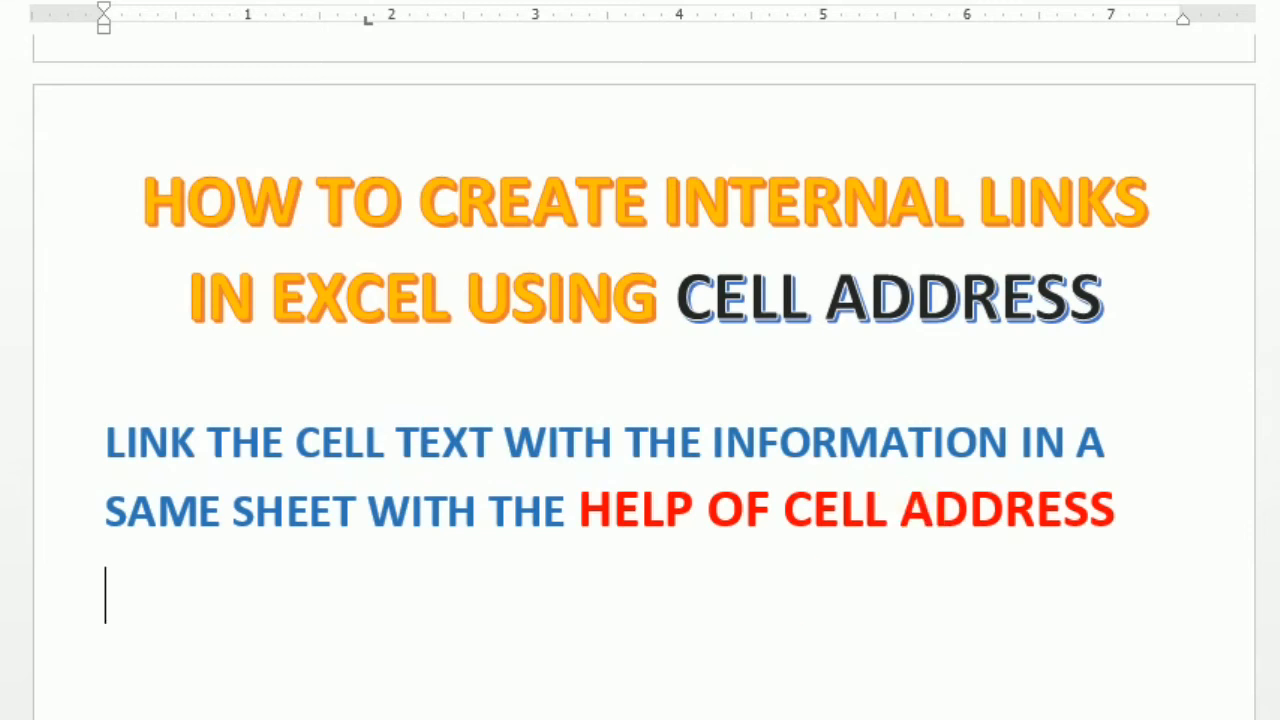
# - Switch from the Word notes back to firstfile.xlsx, showing the student marksheet on Sheet2
pyautogui.moveTo(471, 717)
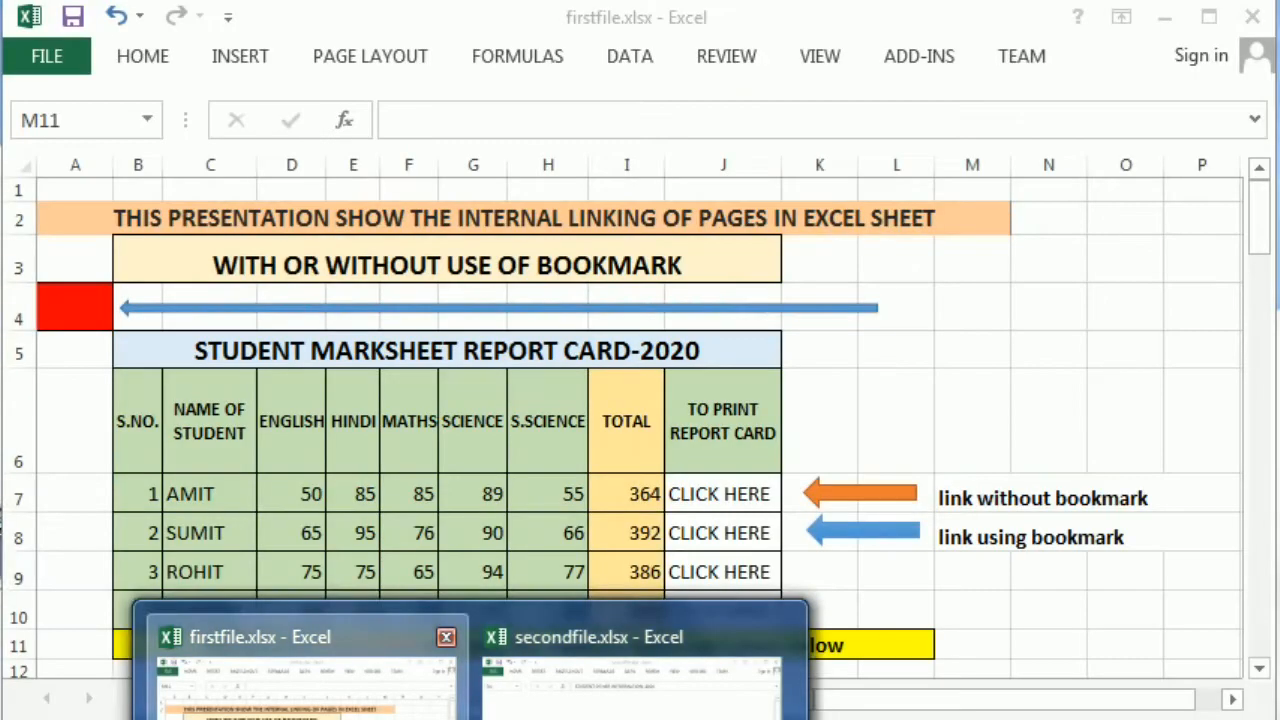
pyautogui.click(302, 700)
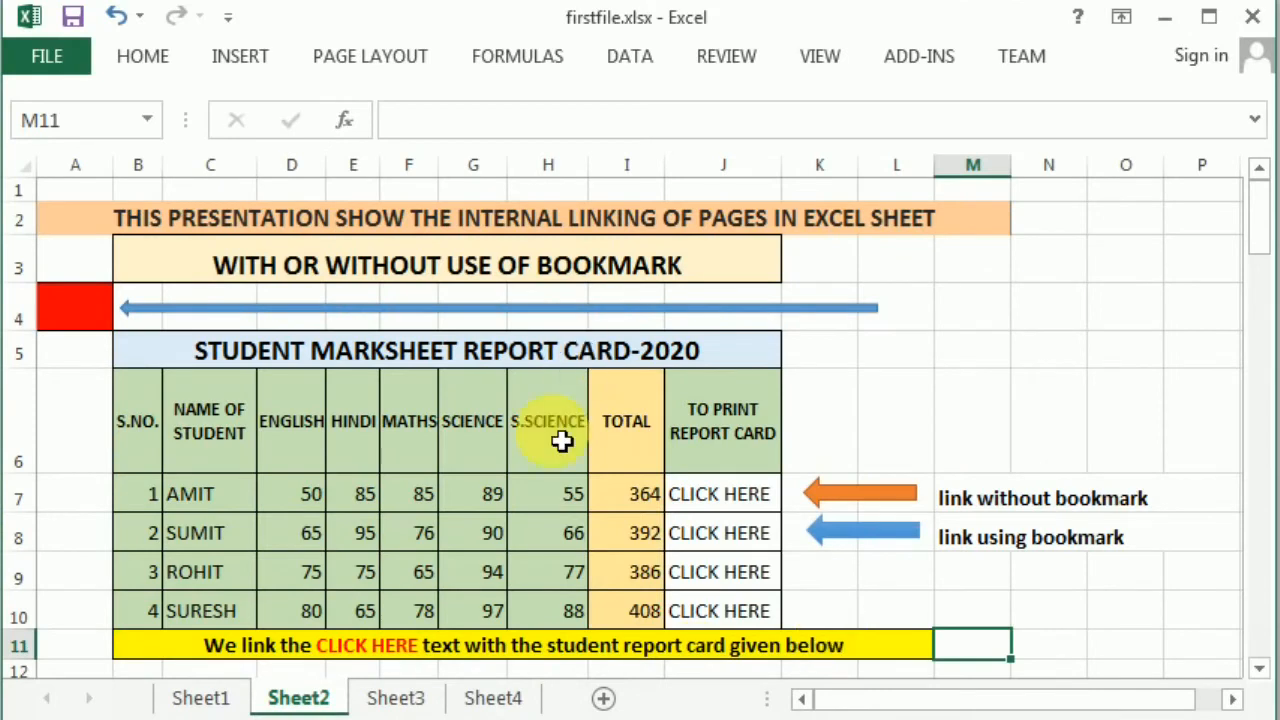
# - Review the marksheet's banner, TO PRINT REPORT CARD heading, CLICK HERE cell J7 and its no-bookmark note
pyautogui.click(420, 220)
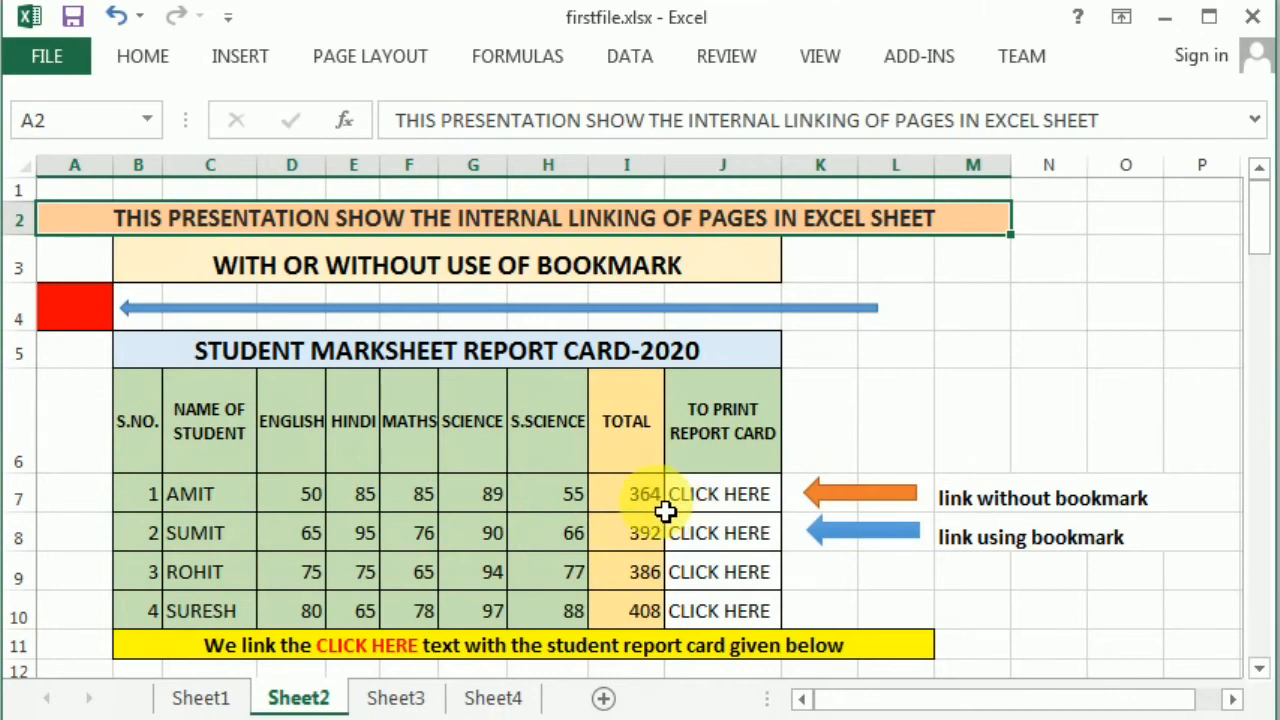
pyautogui.click(743, 435)
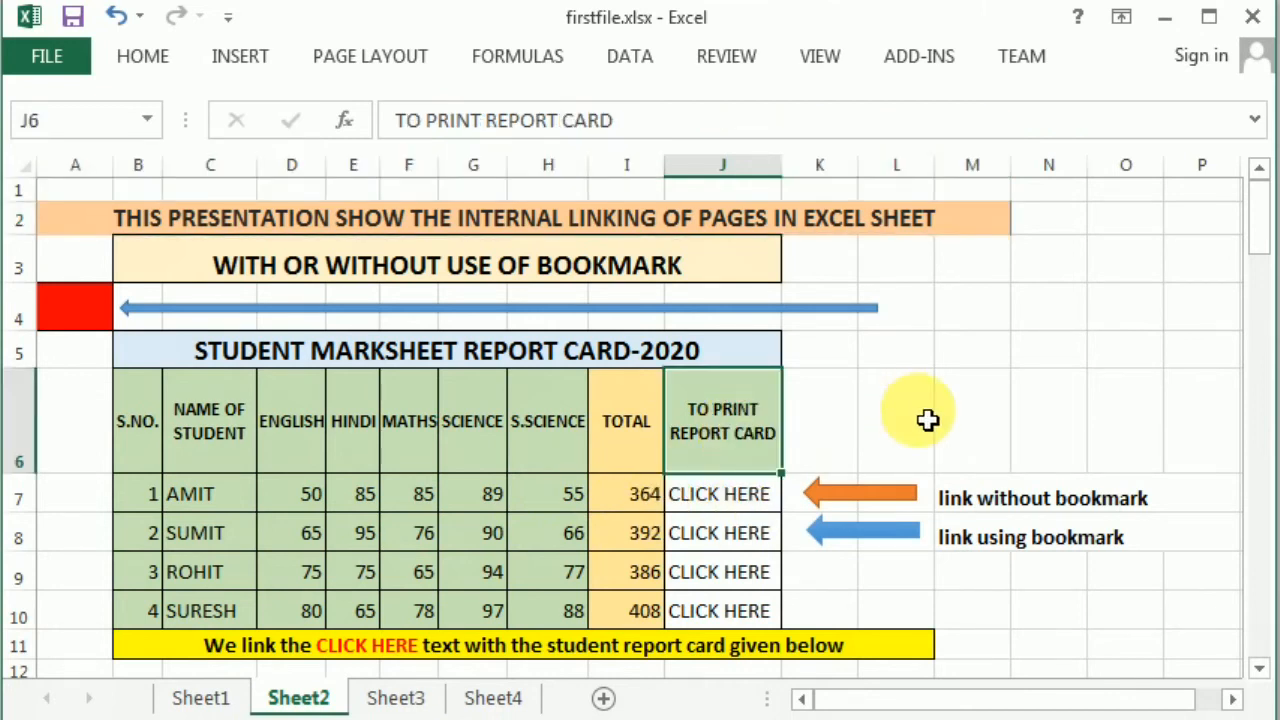
pyautogui.click(702, 506)
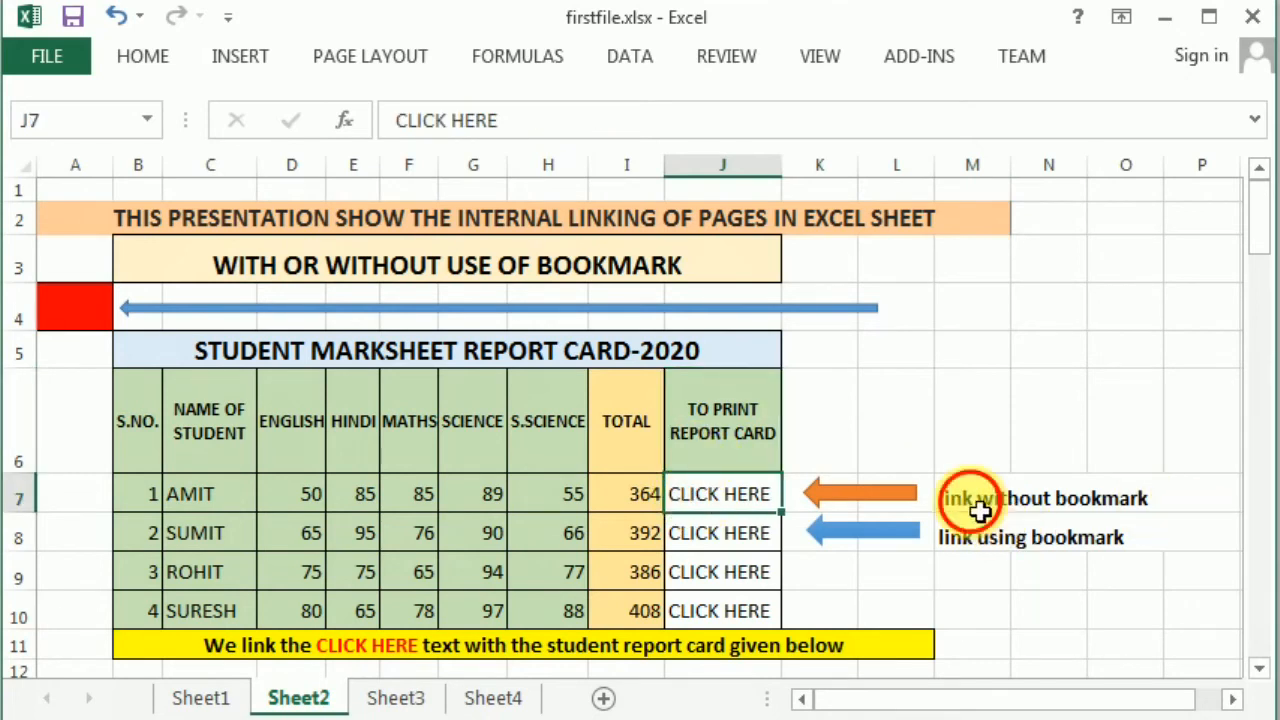
pyautogui.click(1063, 500)
pyautogui.click(766, 503)
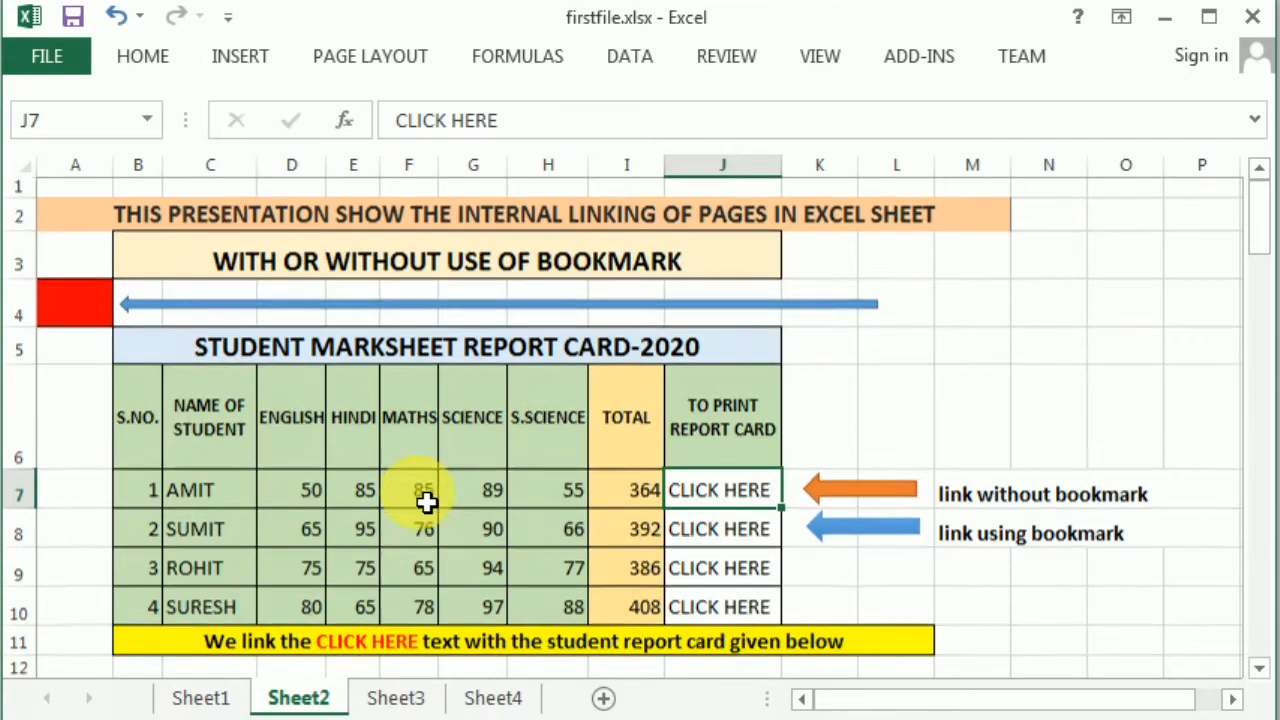
# - Scroll down to the WITHOUT BOOKMARK report card and select cell C41
pyautogui.scroll(-6, 427, 503)
pyautogui.scroll(-5, 427, 503)
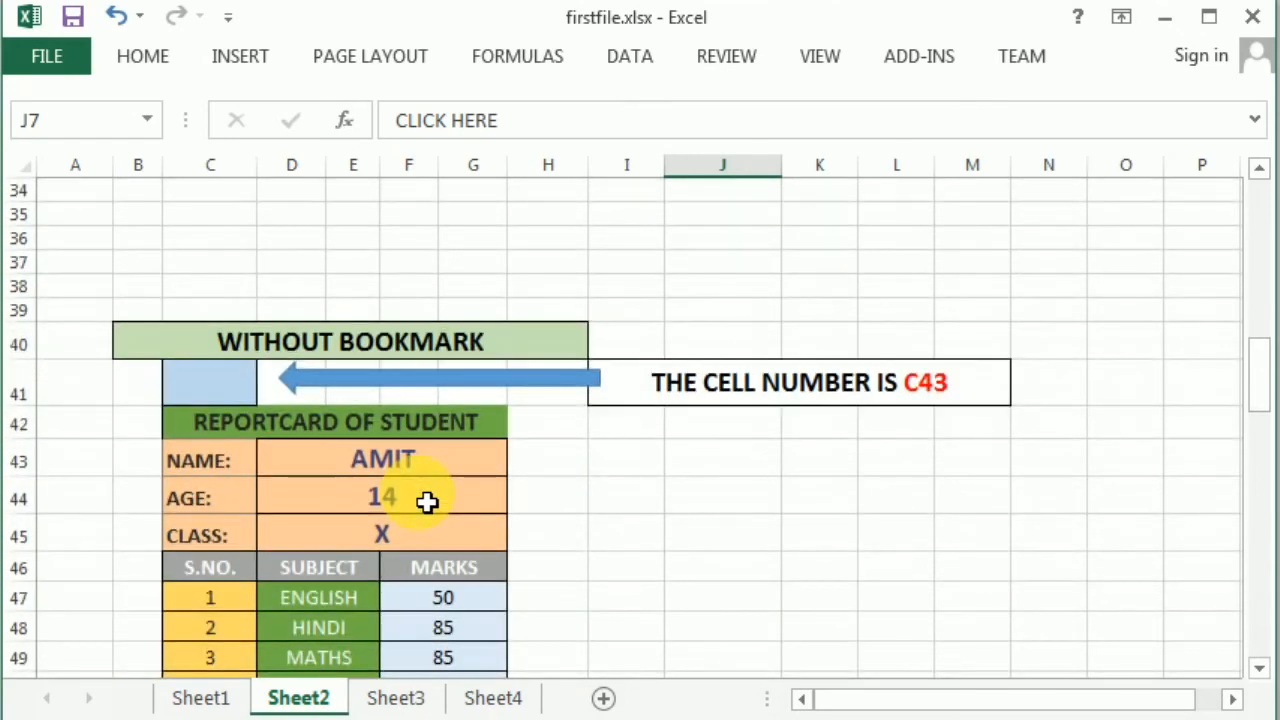
pyautogui.scroll(-2, 427, 503)
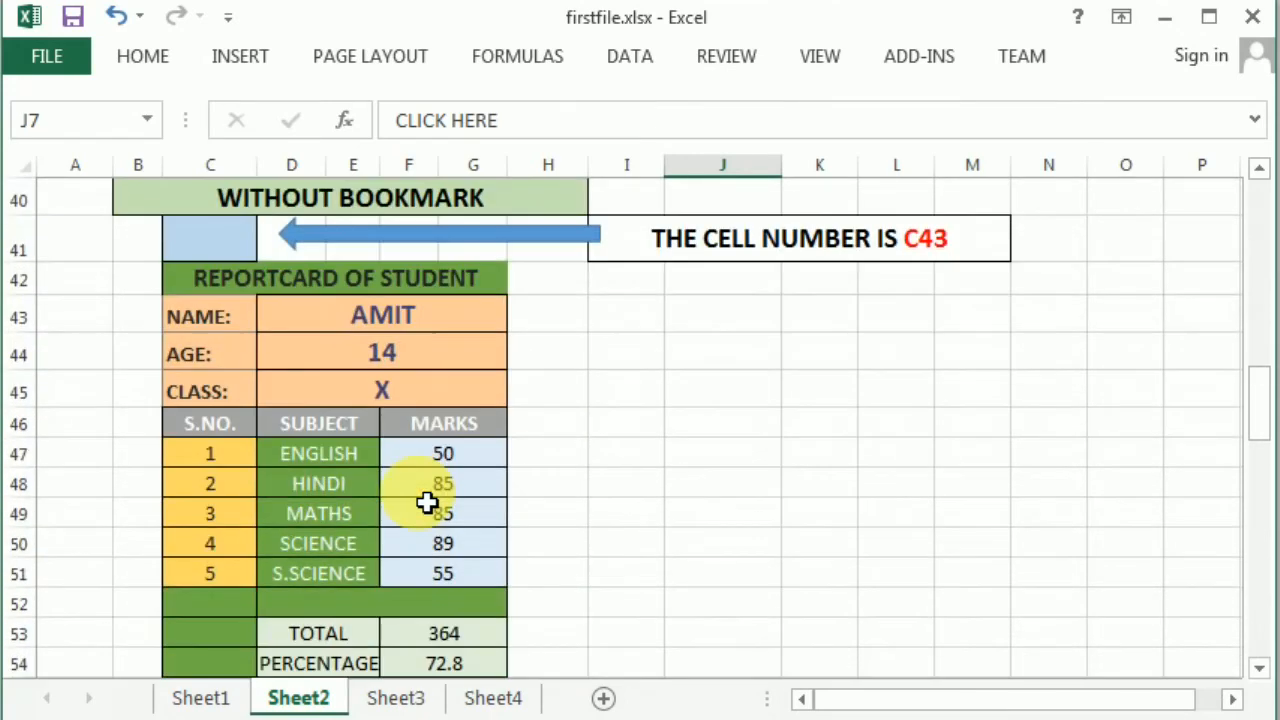
pyautogui.scroll(1, 427, 503)
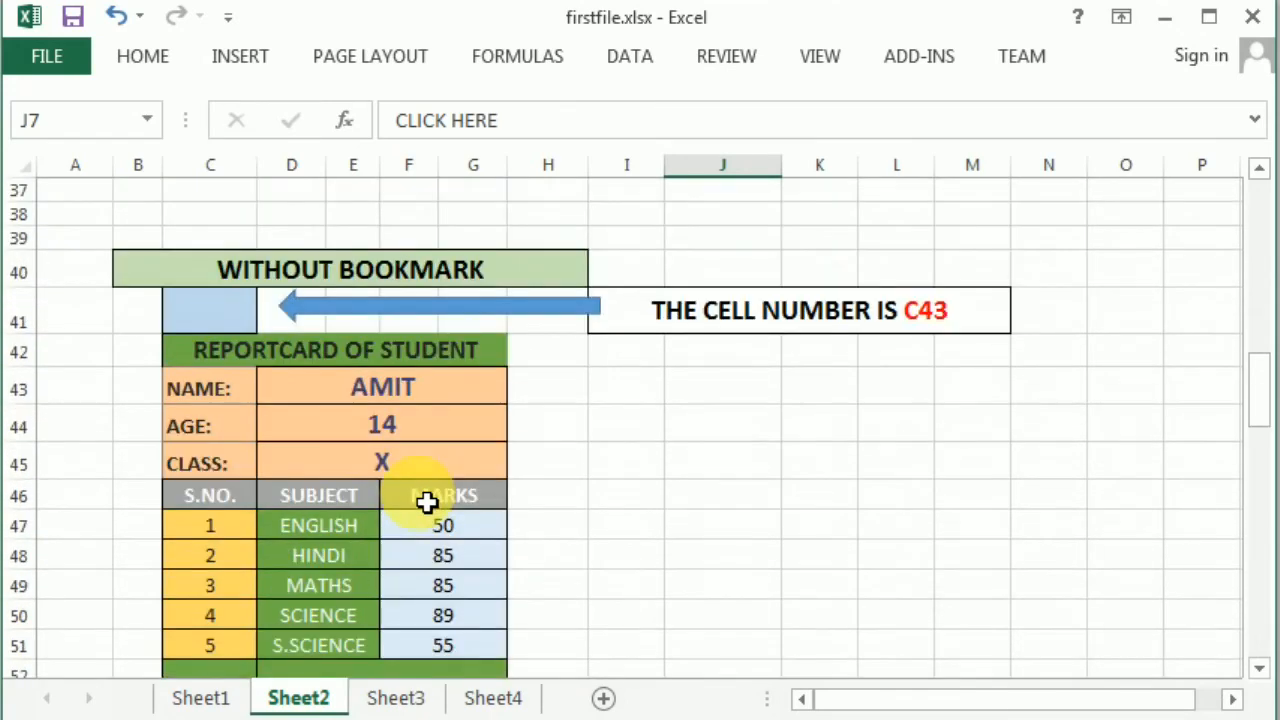
pyautogui.click(214, 316)
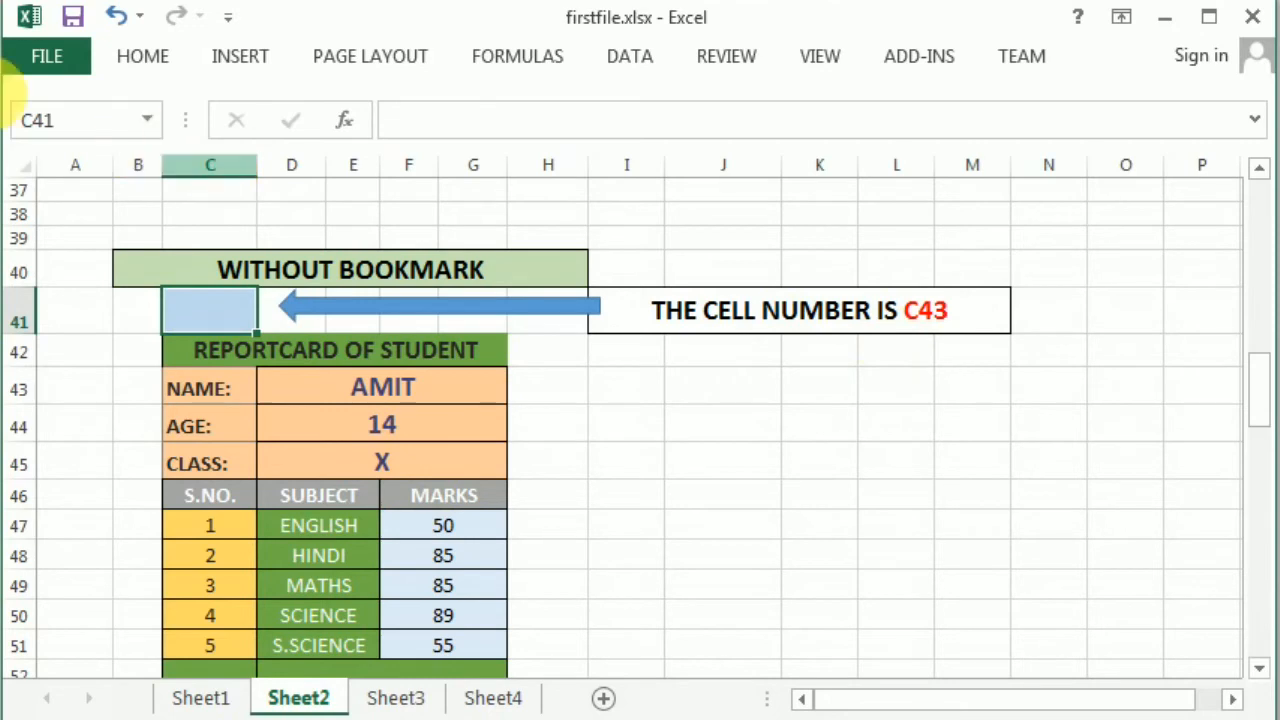
# - Verify C41's address and correct the Sheet2 note from C43 to read THE CELL NUMBER IS C41
pyautogui.click(86, 125)
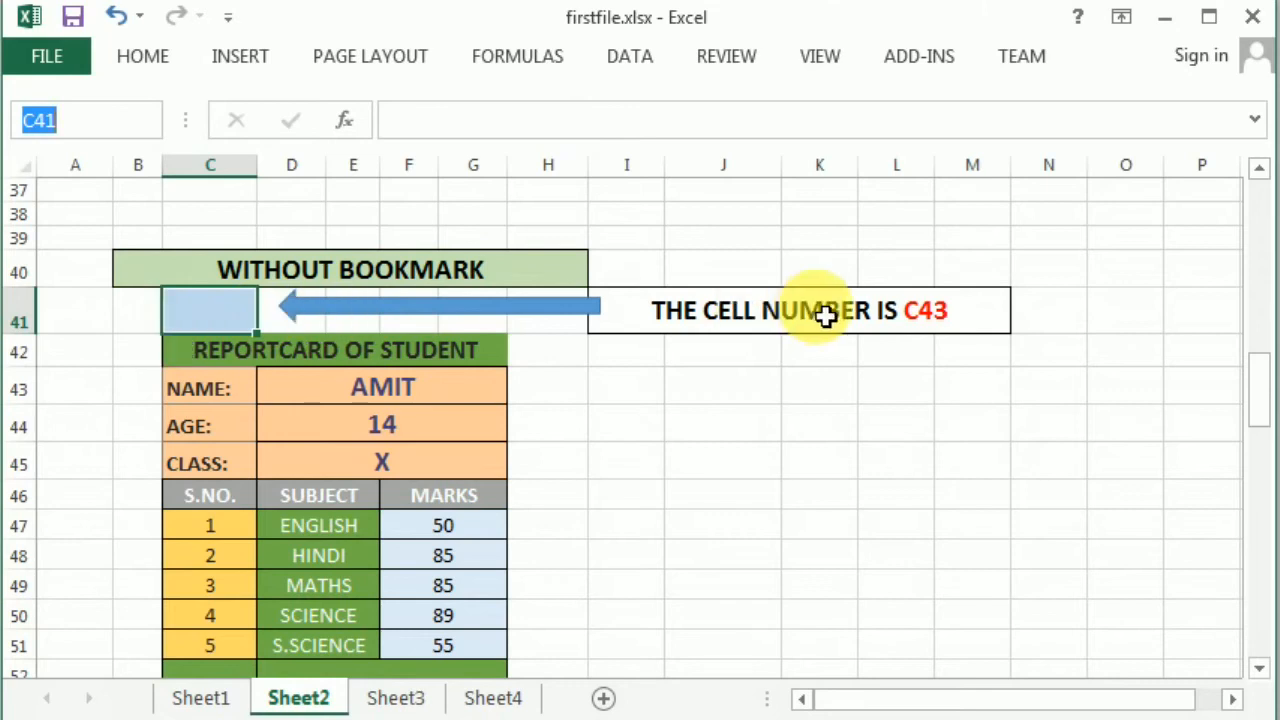
pyautogui.click(951, 315)
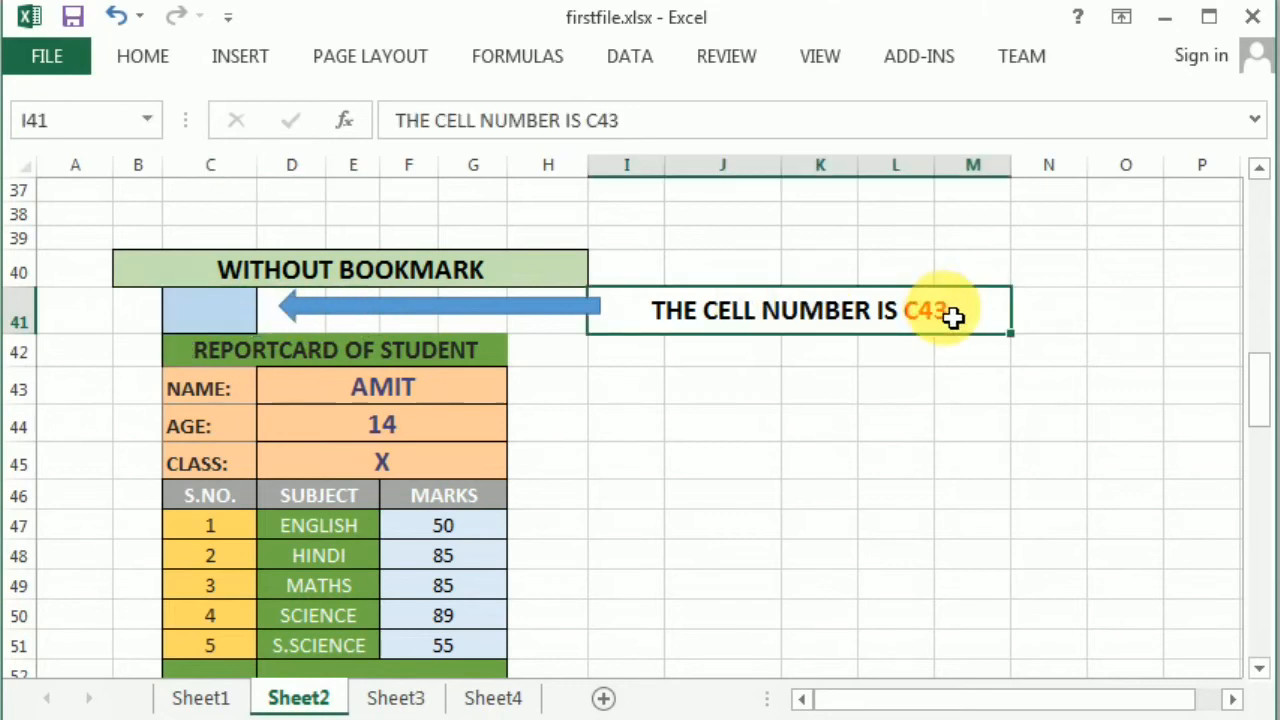
pyautogui.doubleClick(951, 315)
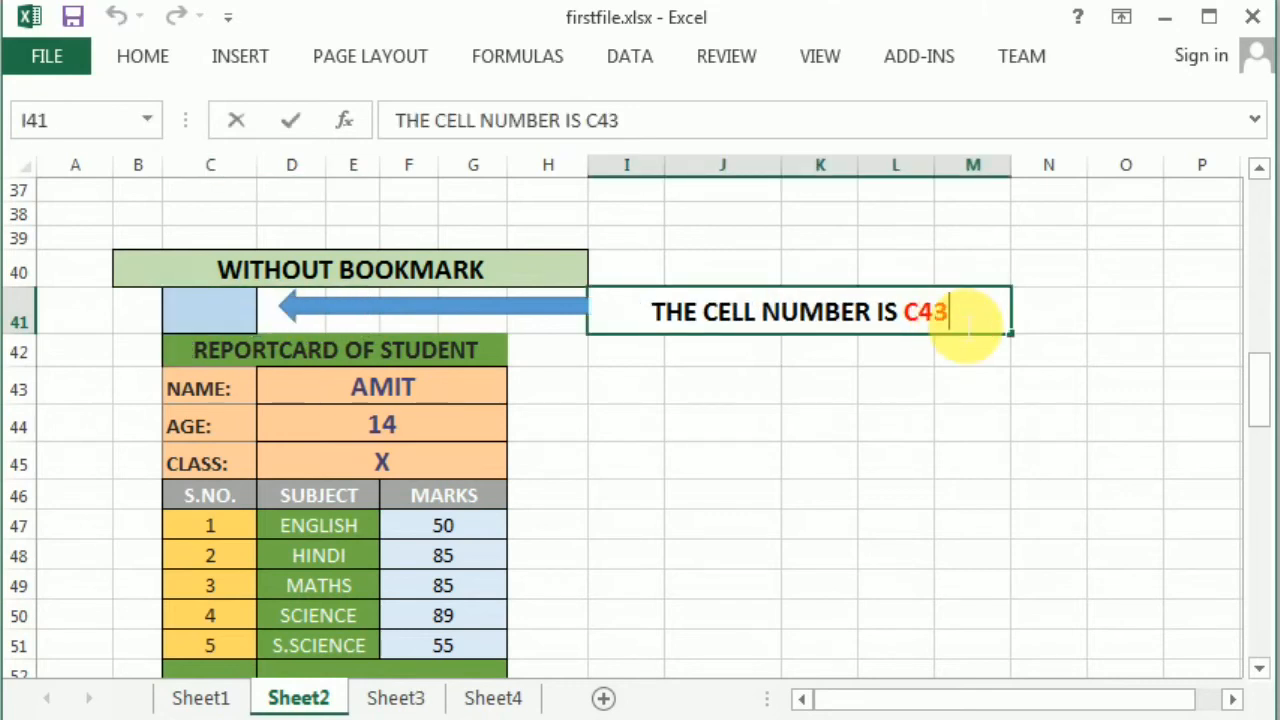
pyautogui.press('BackSpace')
pyautogui.write('1')
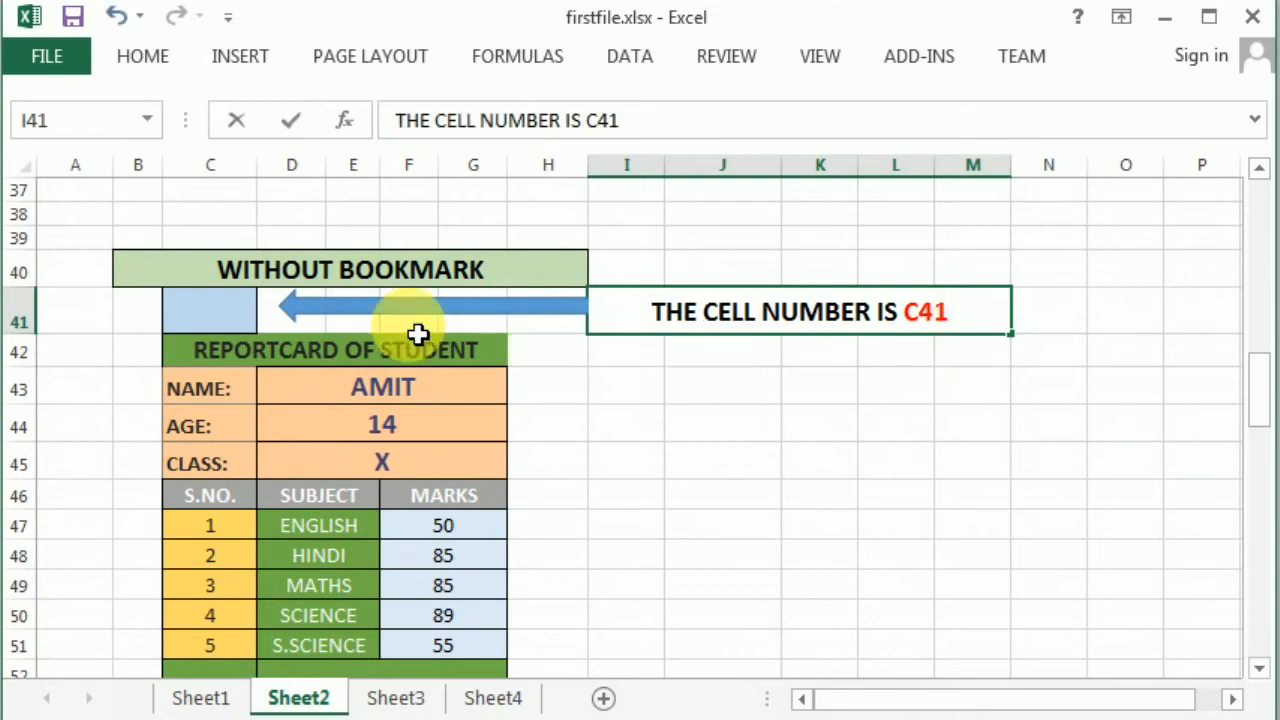
pyautogui.click(230, 313)
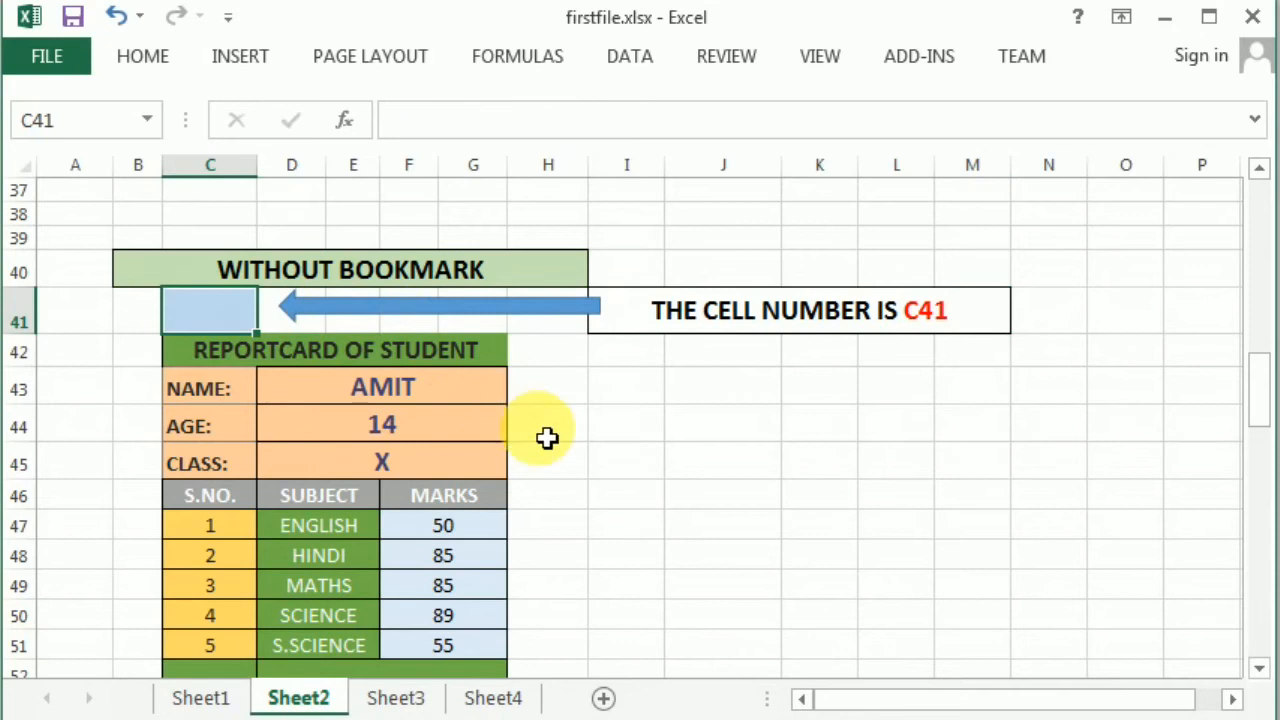
# - Hyperlink AMIT's CLICK HERE in J7 to cell C41 and follow it to test
pyautogui.scroll(3, 547, 437)
pyautogui.scroll(9, 547, 437)
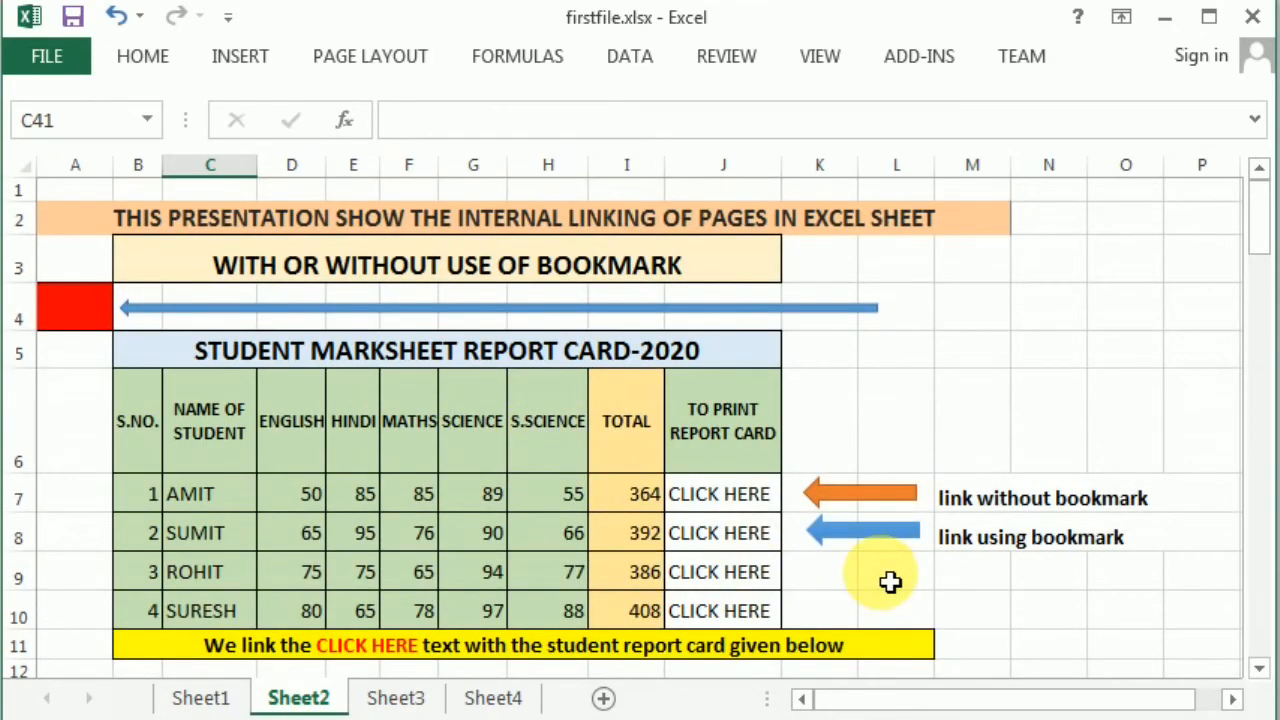
pyautogui.click(725, 505)
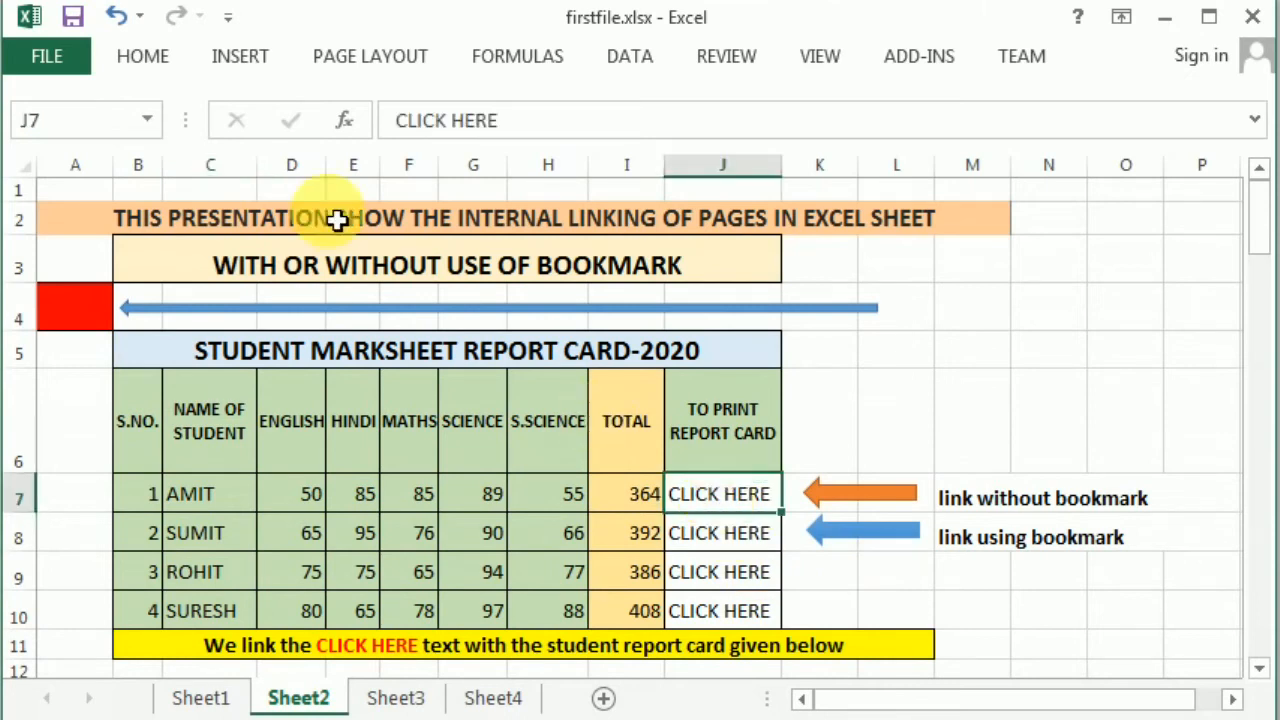
pyautogui.click(240, 63)
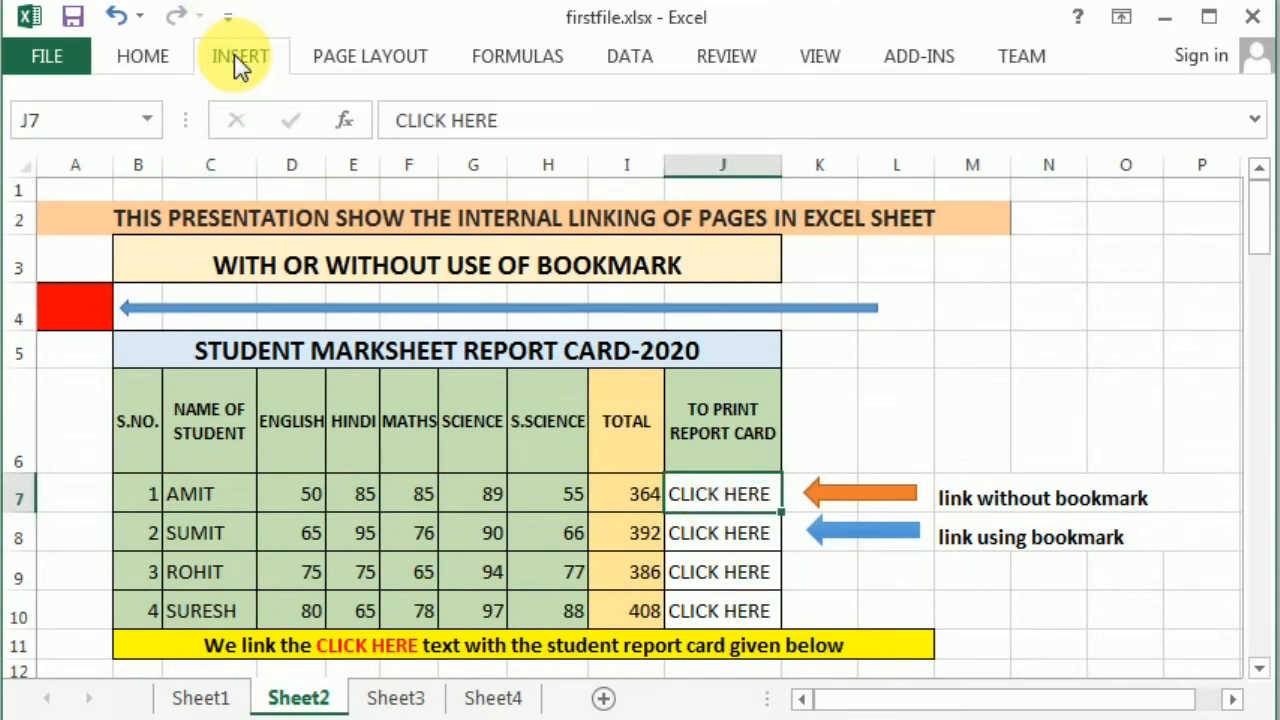
pyautogui.click(920, 135)
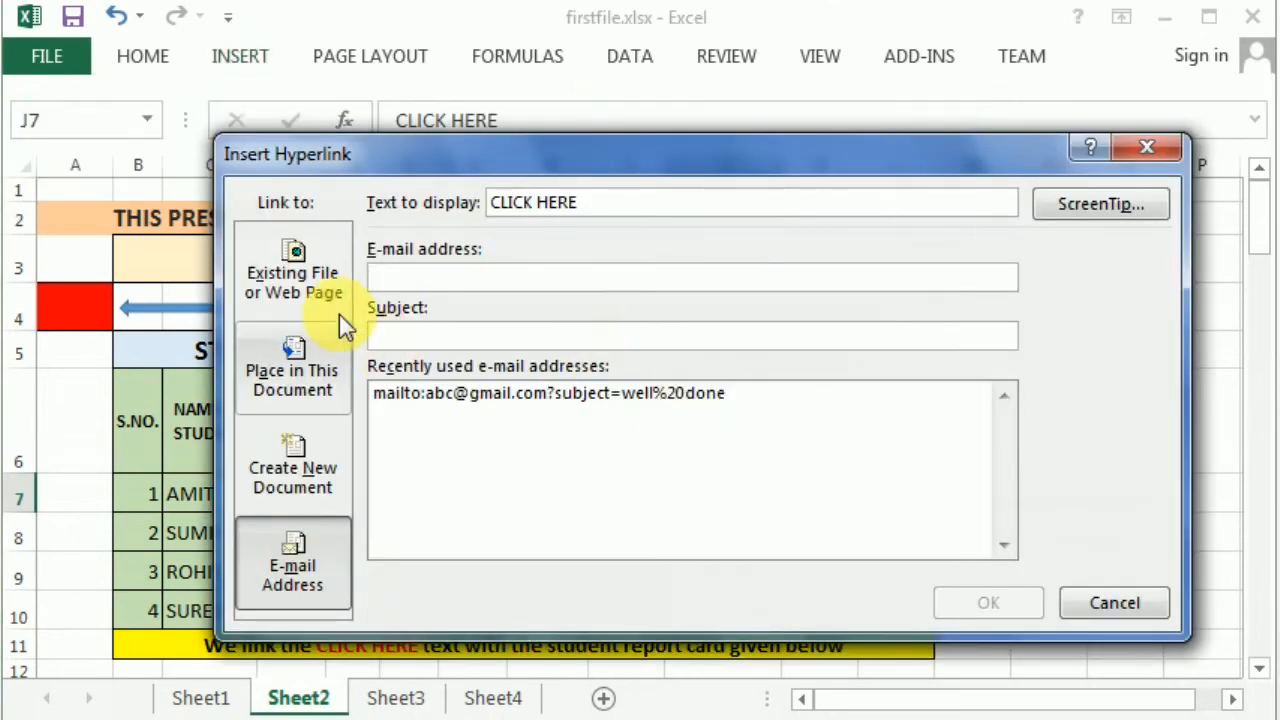
pyautogui.click(312, 293)
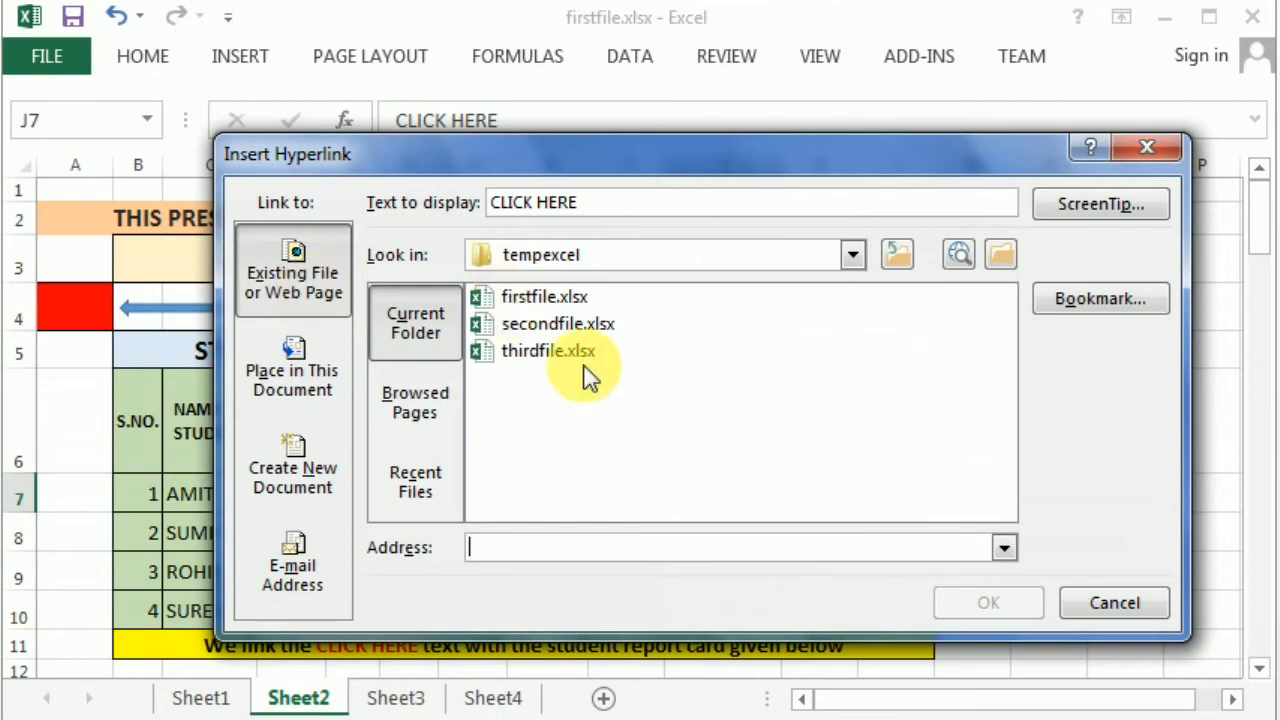
pyautogui.click(1096, 302)
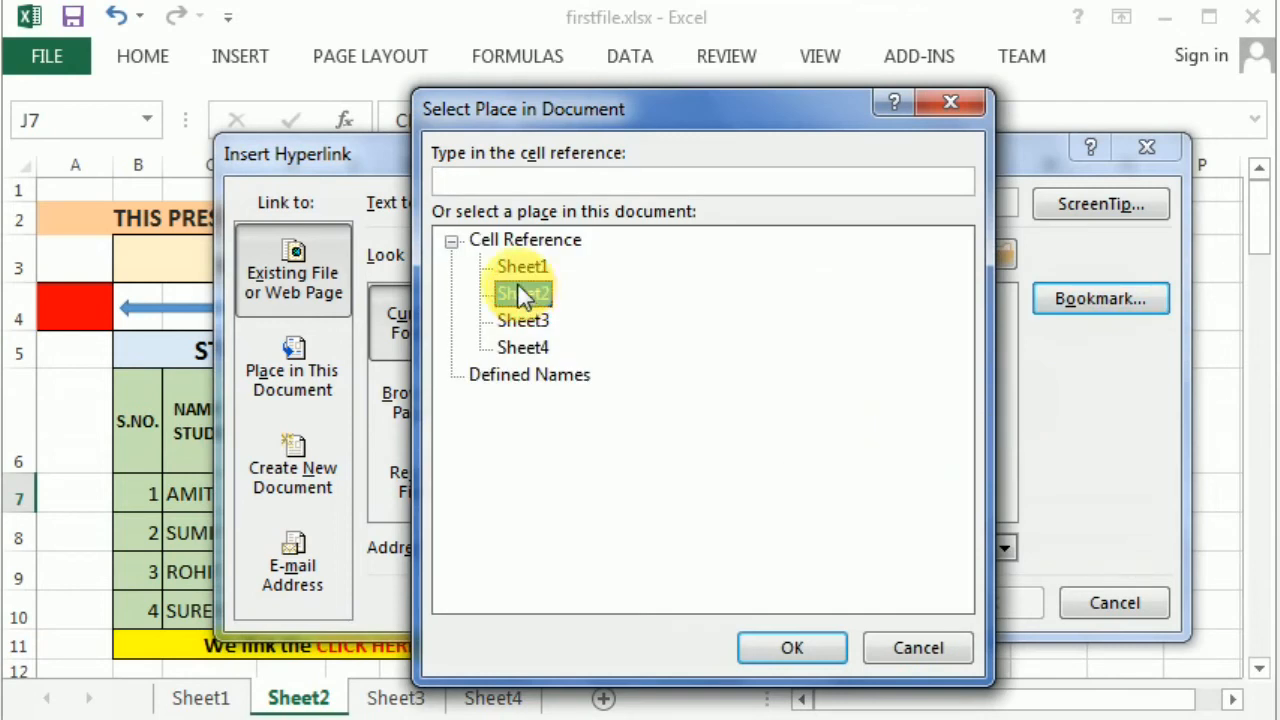
pyautogui.click(506, 183)
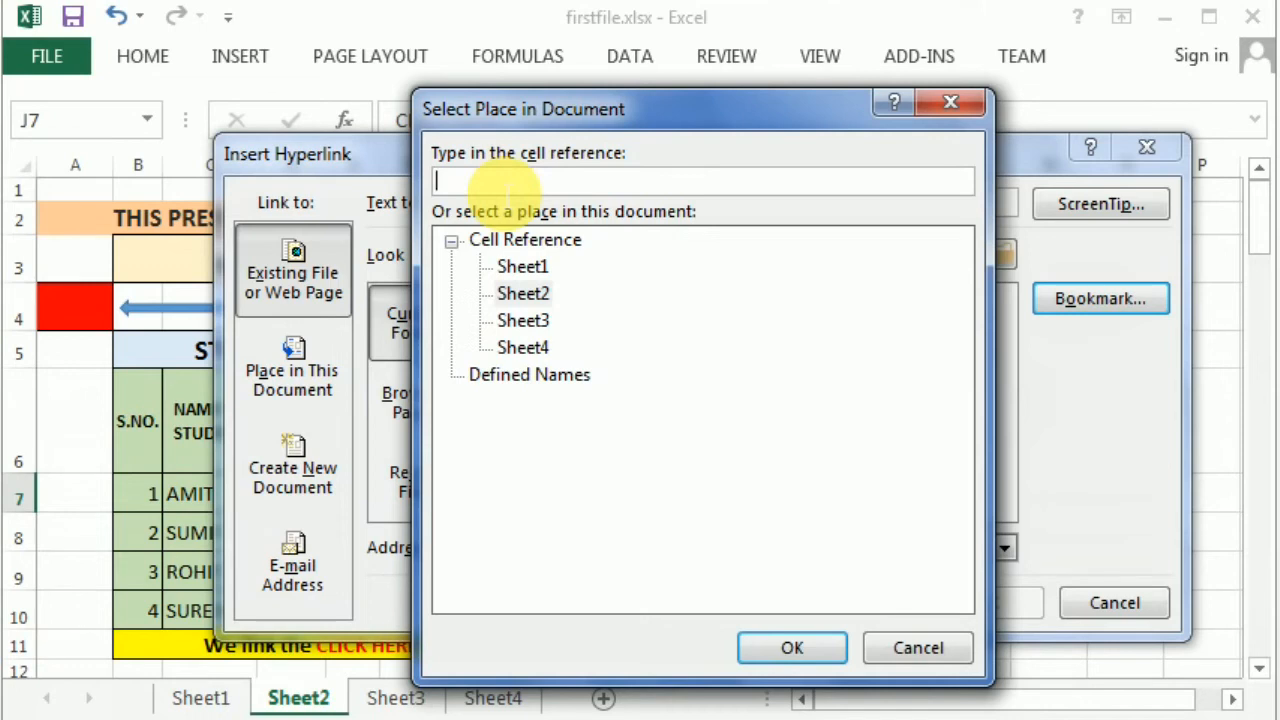
pyautogui.write('c41')
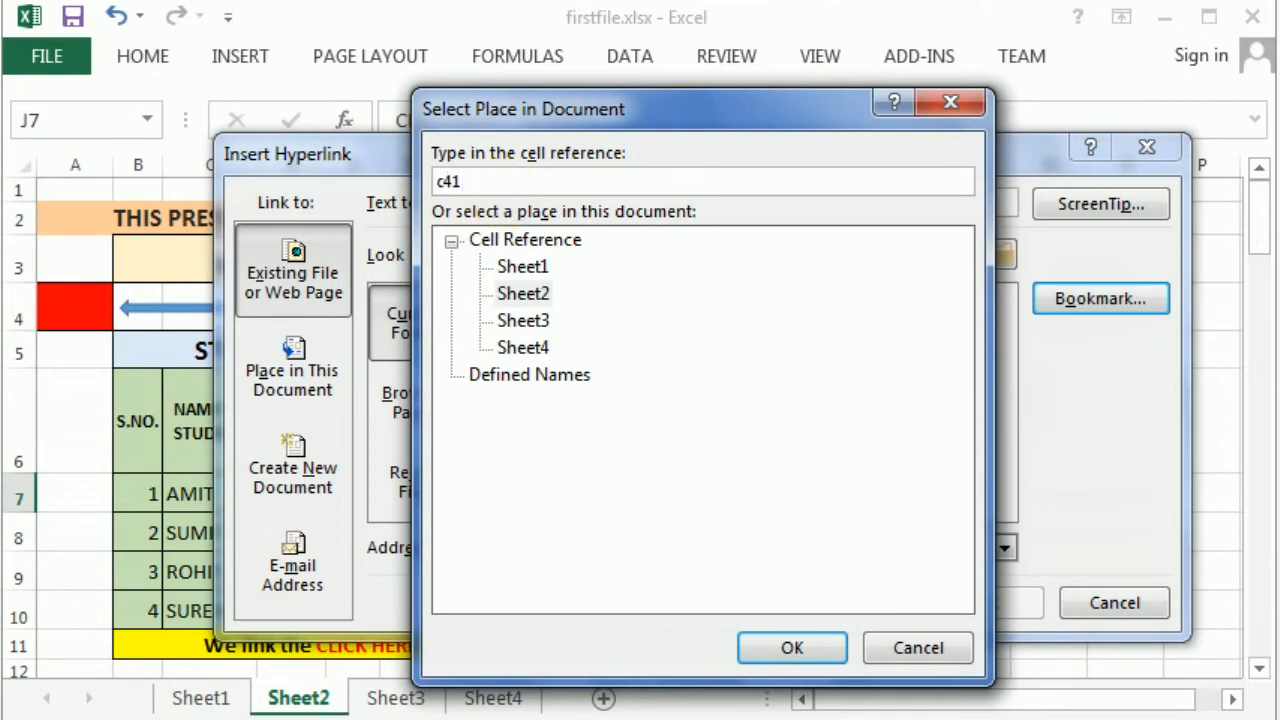
pyautogui.click(792, 647)
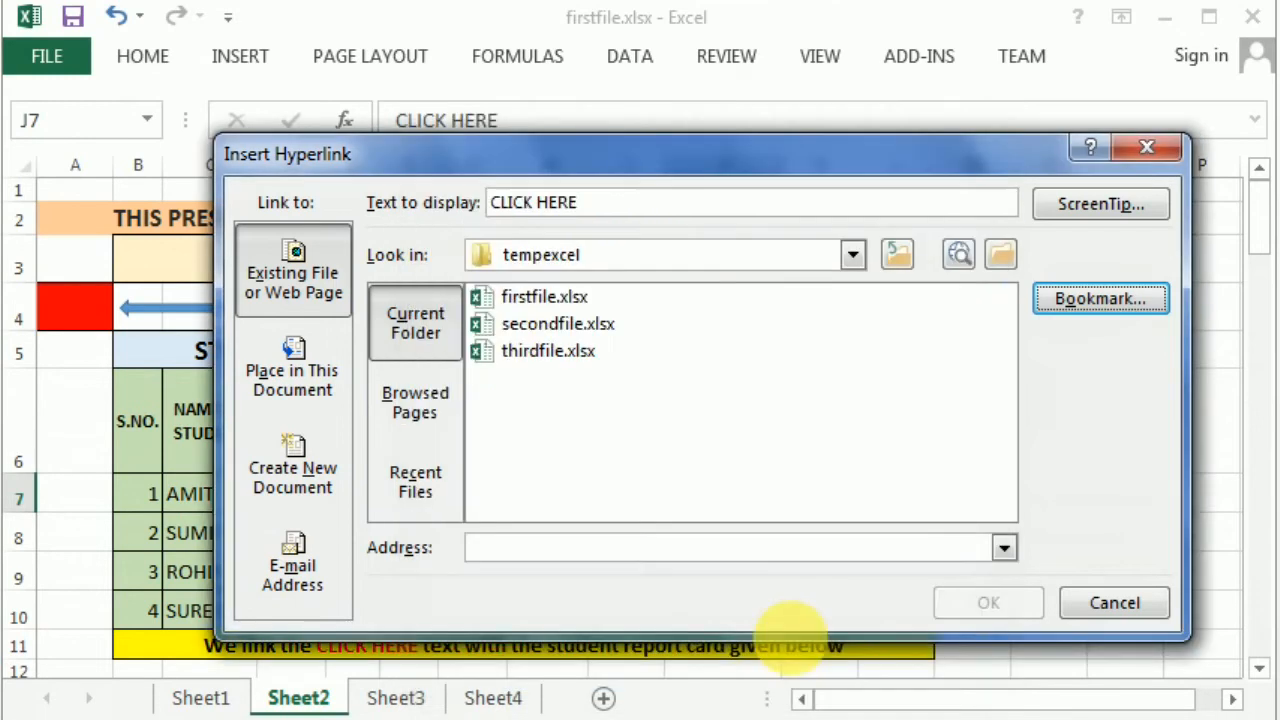
pyautogui.click(988, 605)
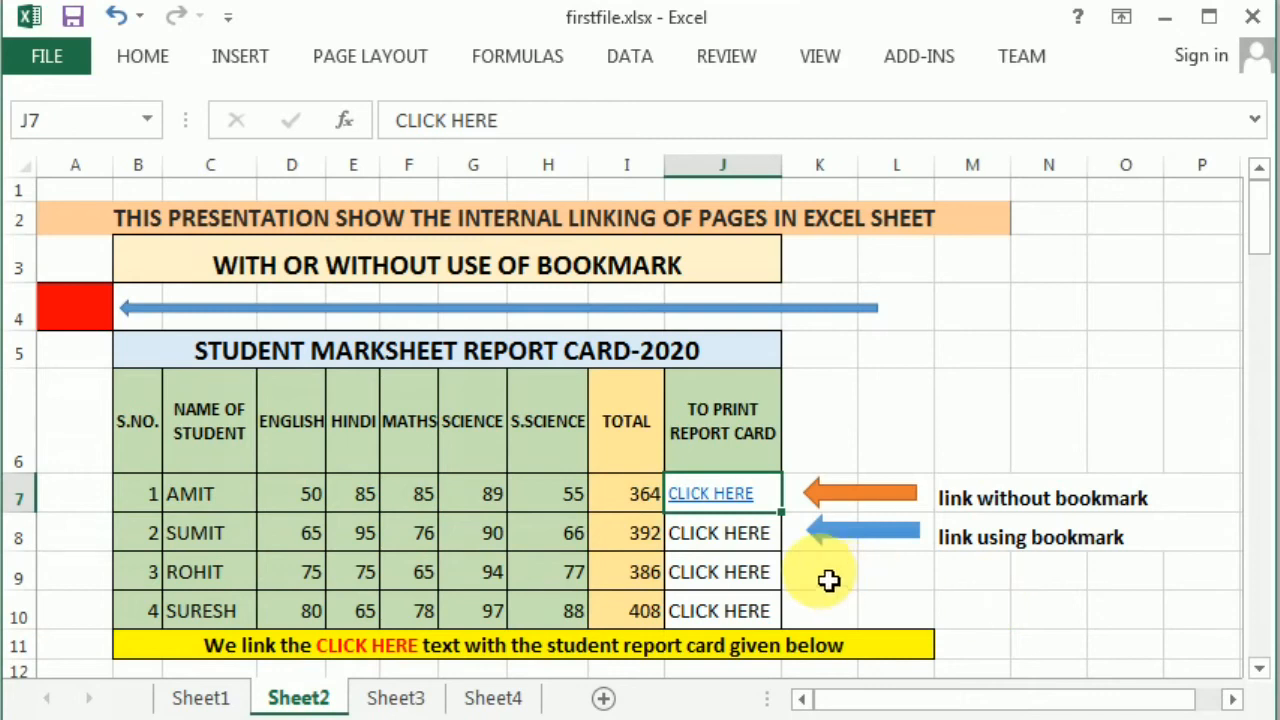
pyautogui.click(727, 502)
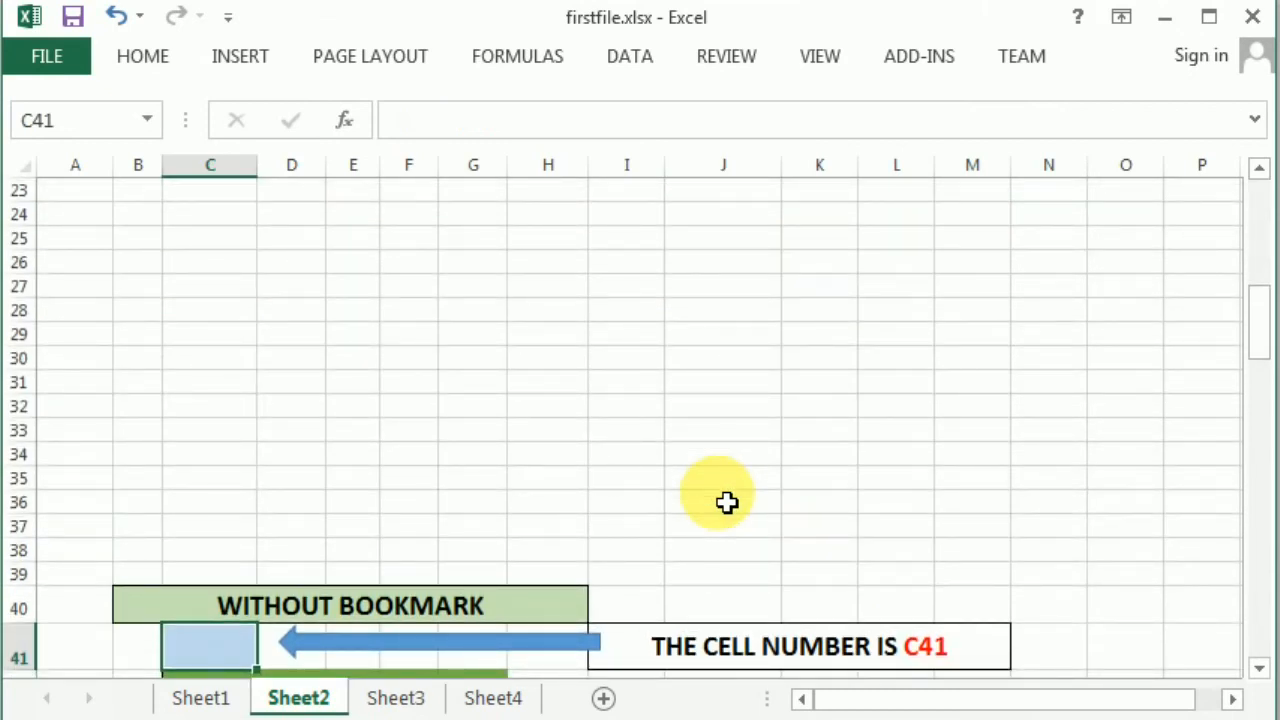
pyautogui.scroll(-1, 727, 502)
pyautogui.scroll(-2, 727, 502)
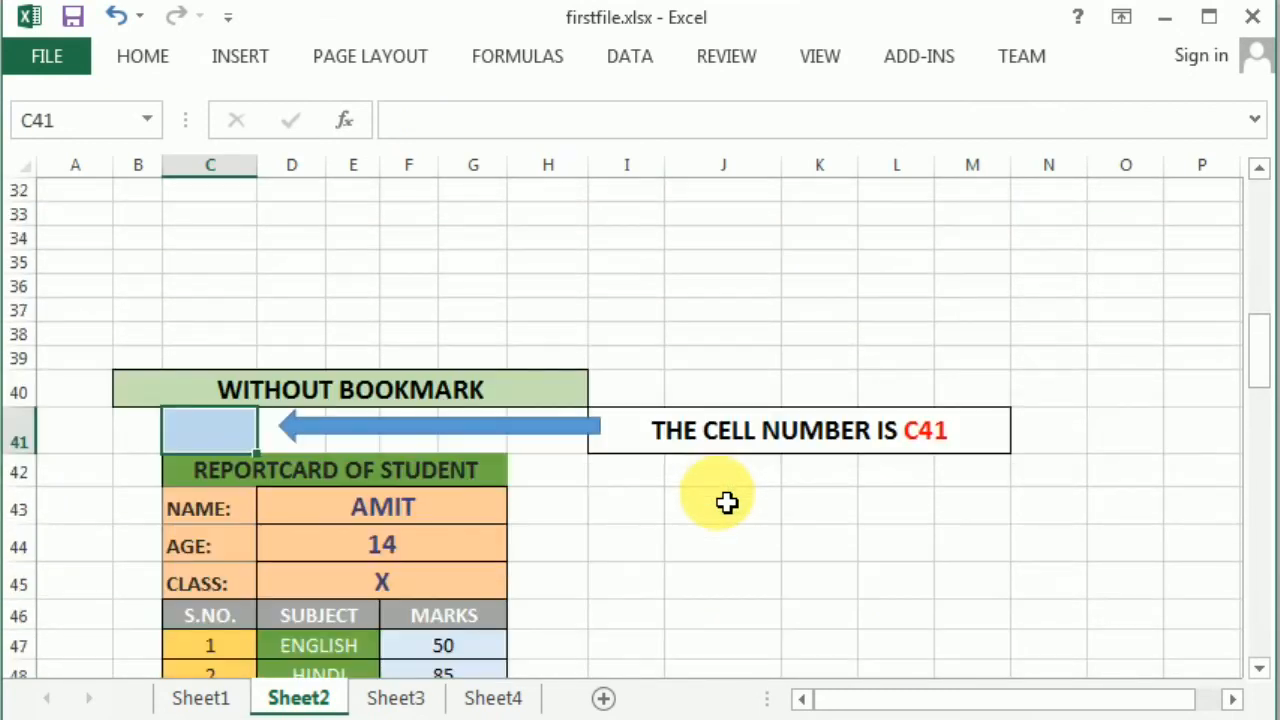
pyautogui.scroll(-2, 727, 502)
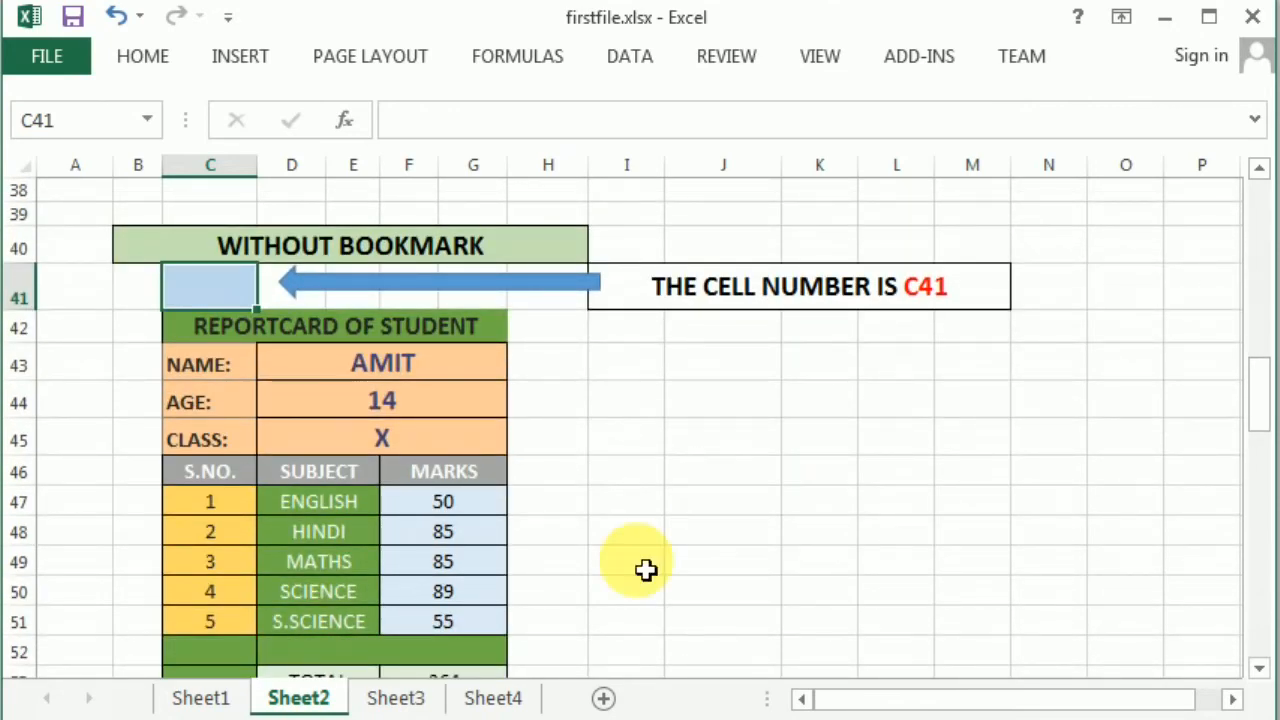
pyautogui.scroll(-1, 604, 559)
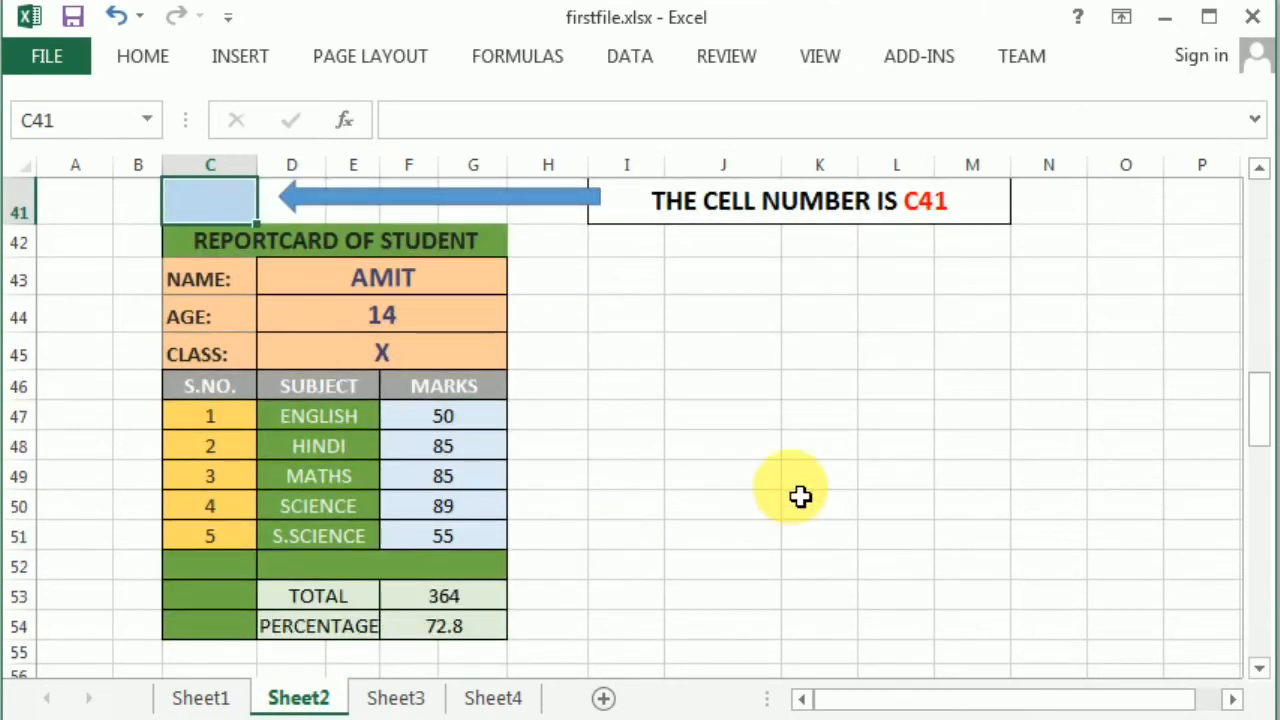
pyautogui.click(1260, 170)
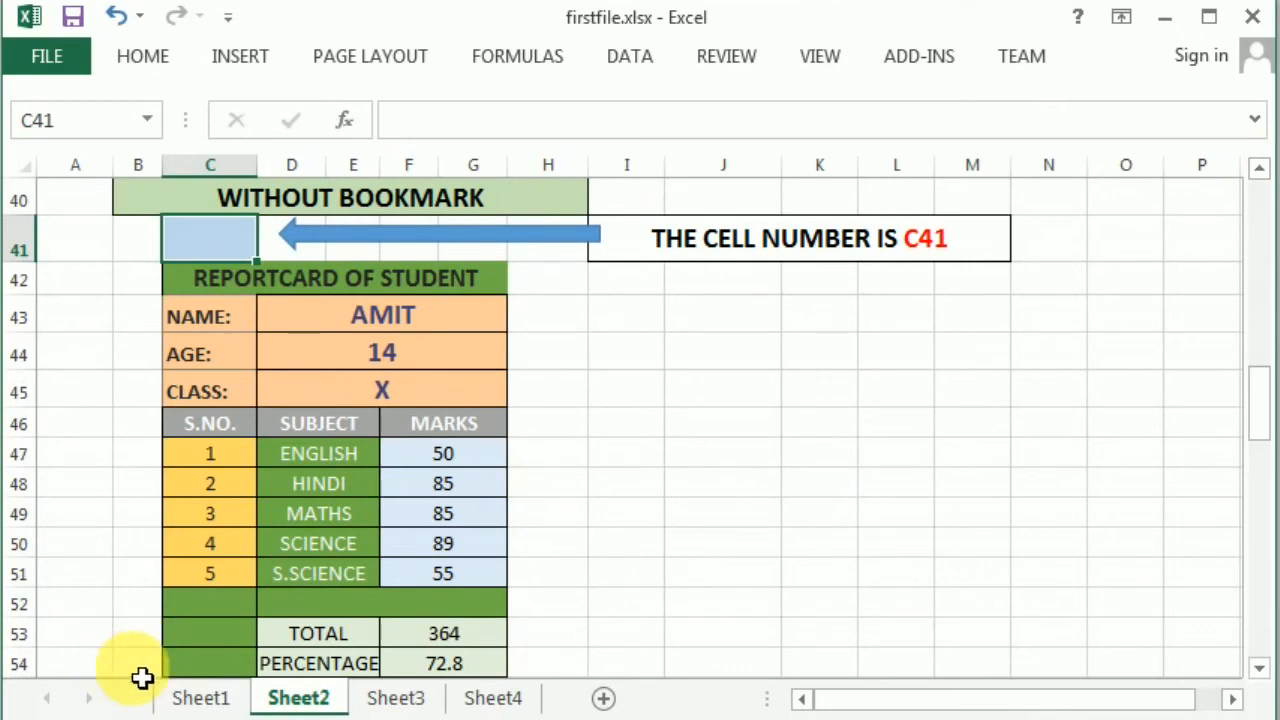
pyautogui.click(572, 668)
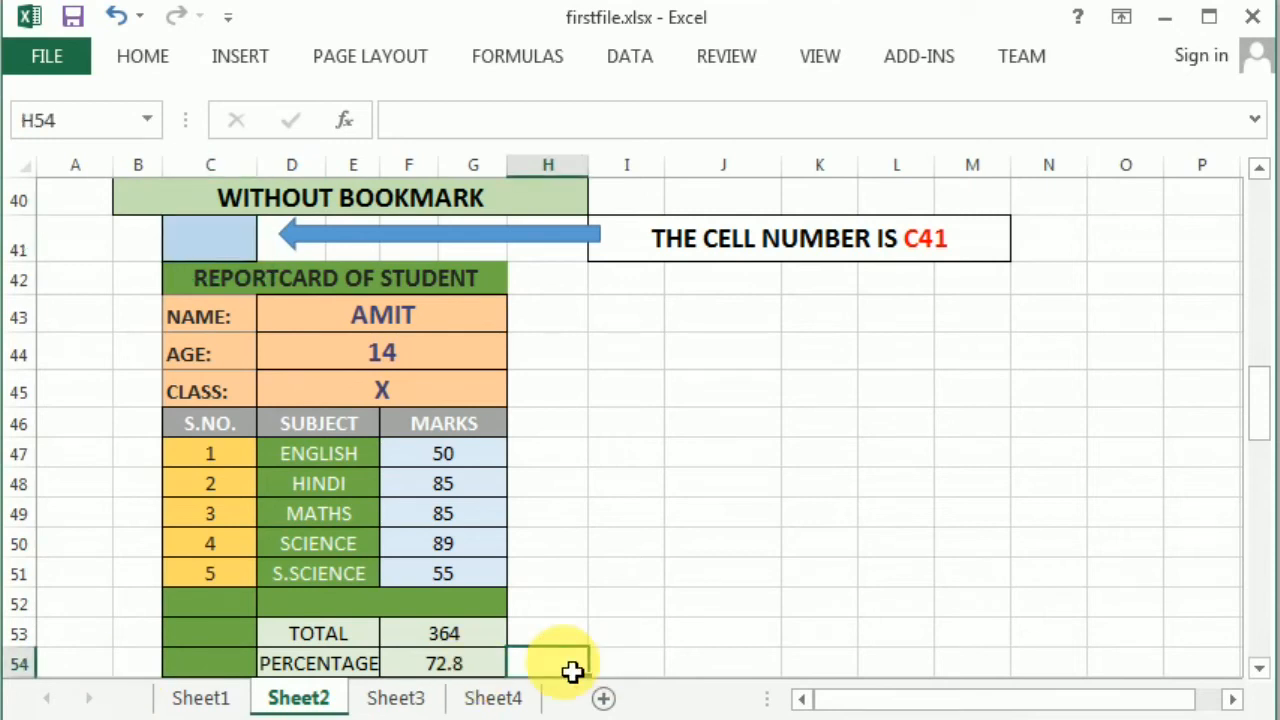
pyautogui.click(42, 120)
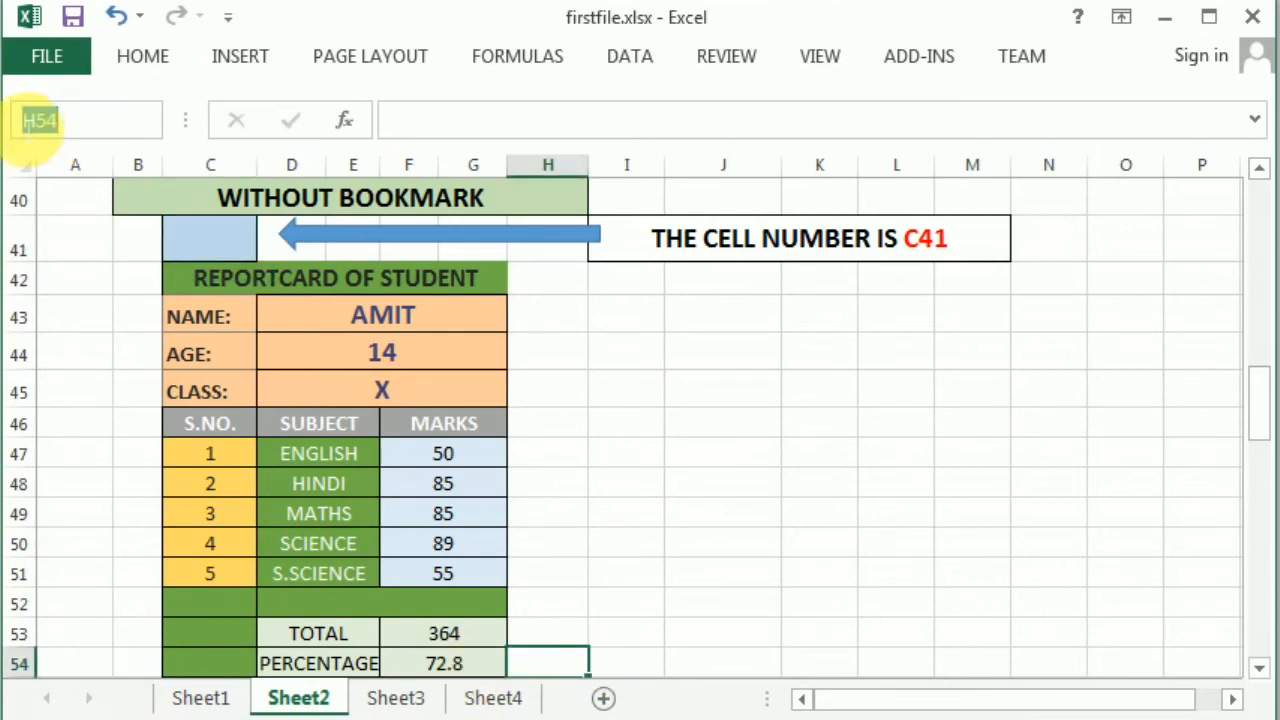
pyautogui.click(664, 418)
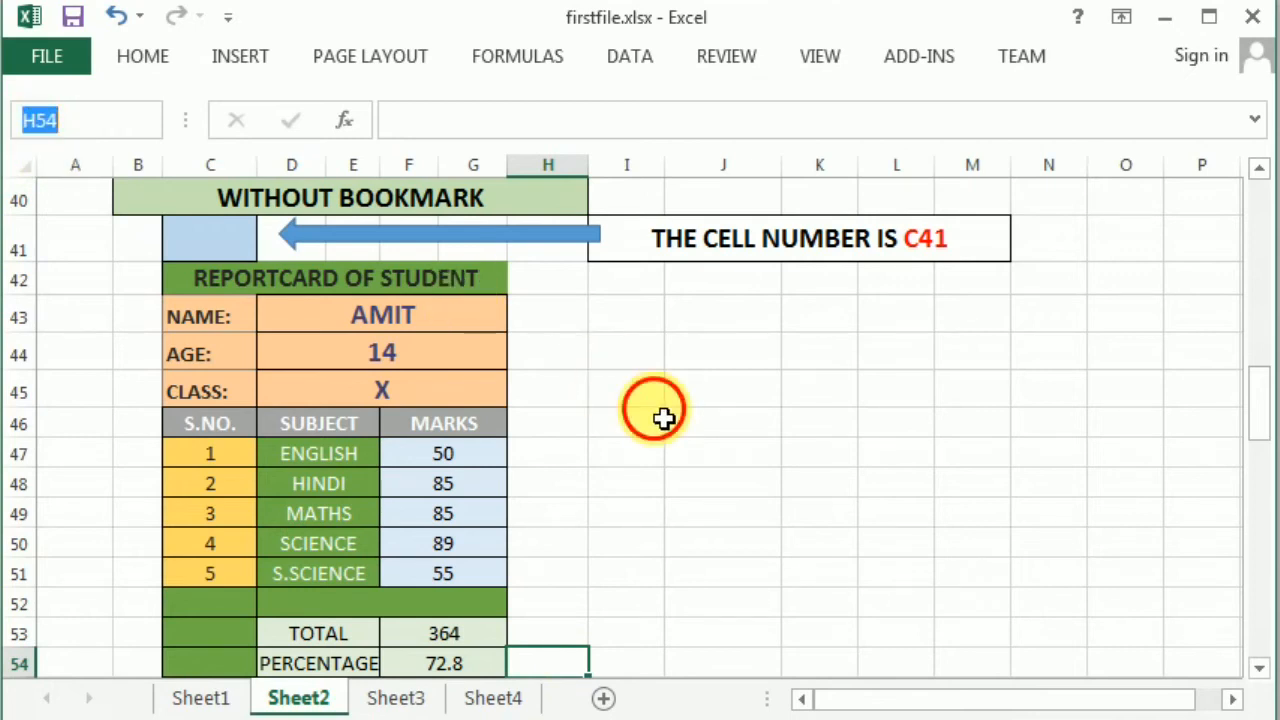
pyautogui.scroll(6, 665, 420)
pyautogui.scroll(7, 667, 425)
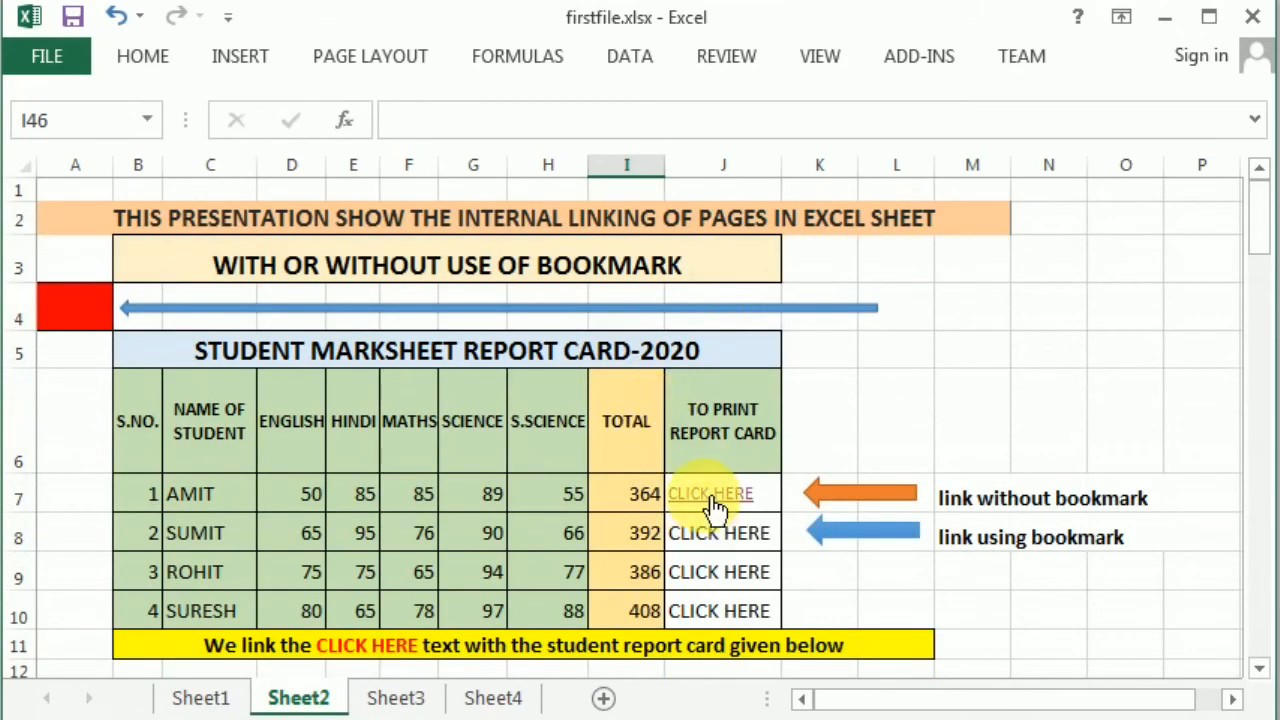
# - Remove the existing hyperlink from J7's CLICK HERE cell
pyautogui.click(714, 500)
pyautogui.rightClick(720, 496)
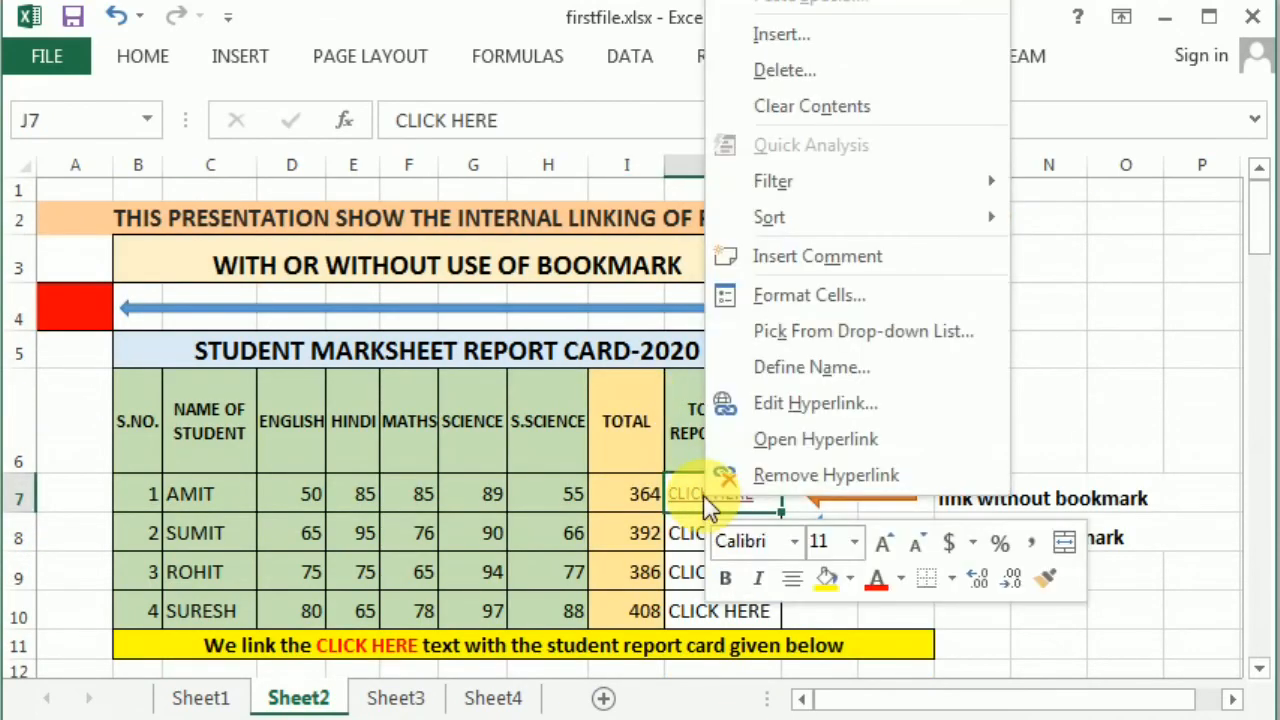
pyautogui.click(802, 485)
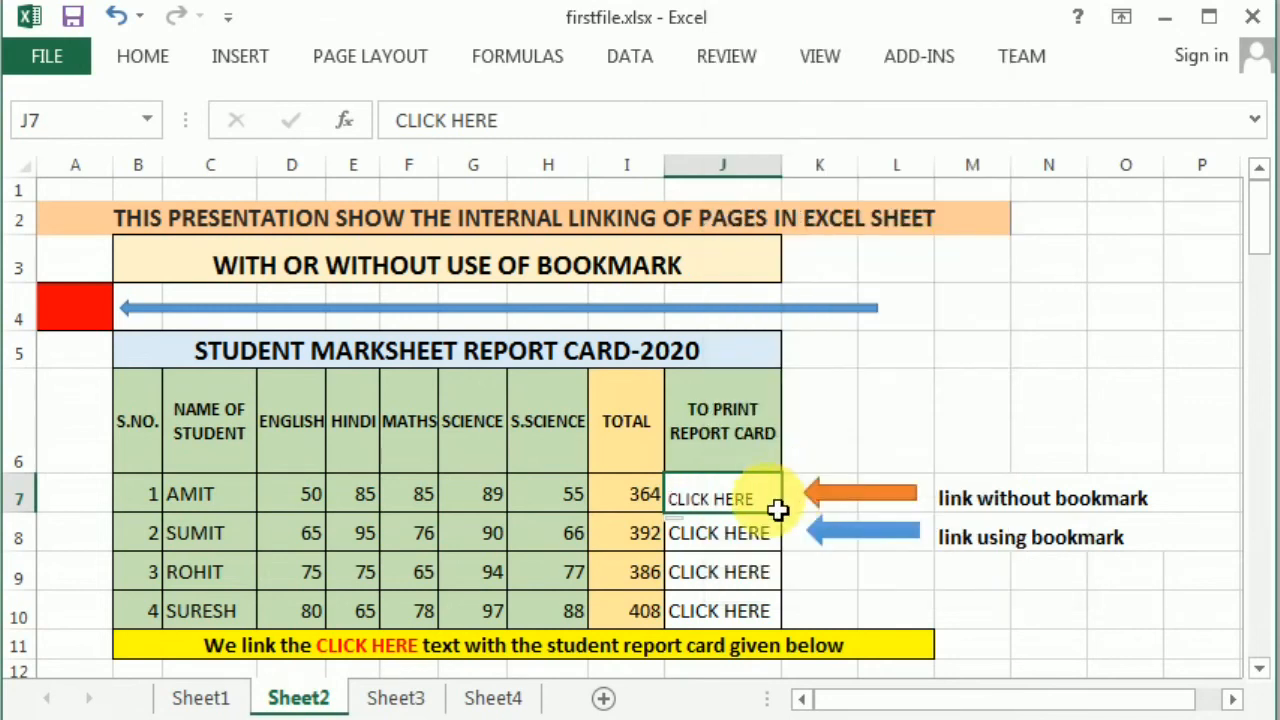
# - Re-link J7 to cell H54 through Bookmark and follow the link to test it
pyautogui.click(243, 63)
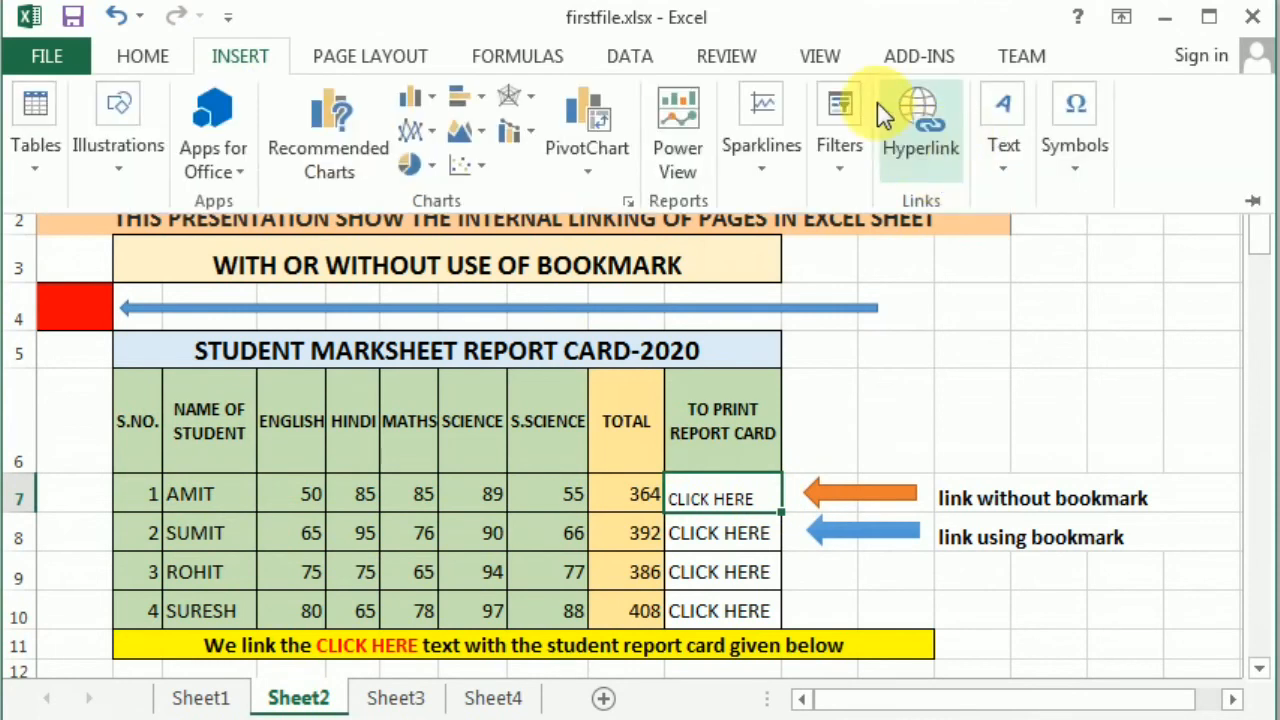
pyautogui.click(898, 122)
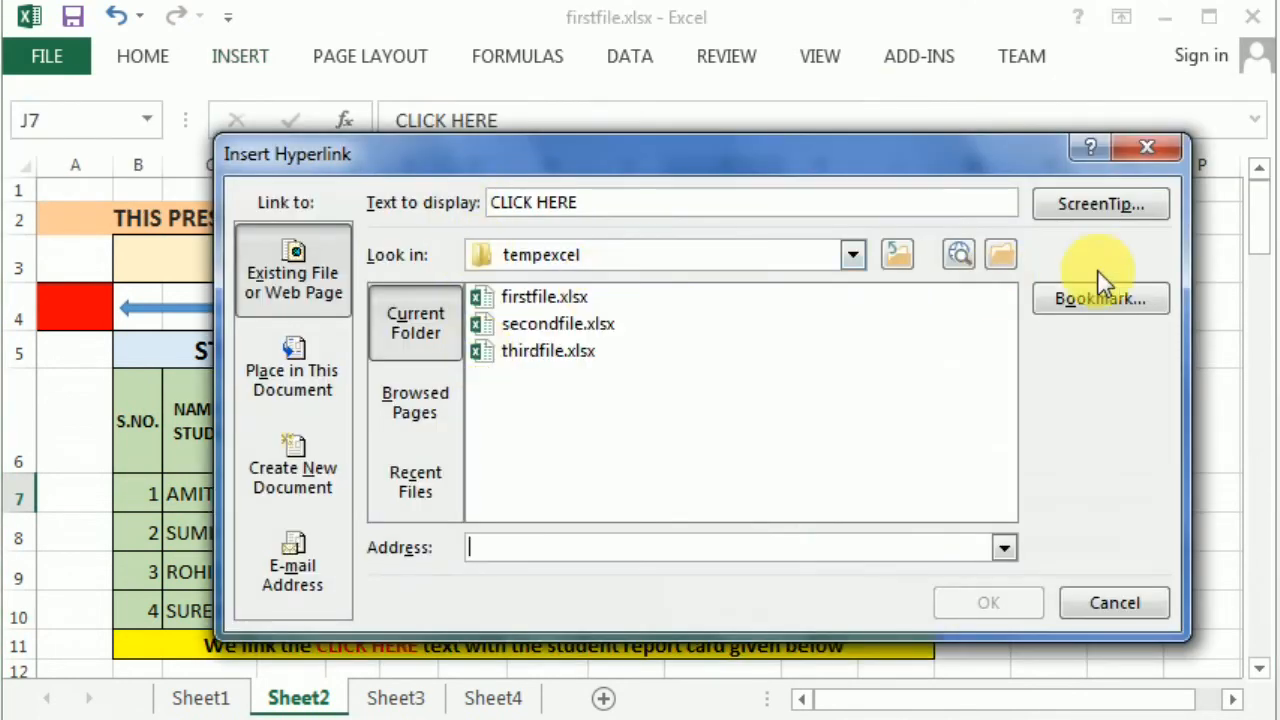
pyautogui.click(1141, 298)
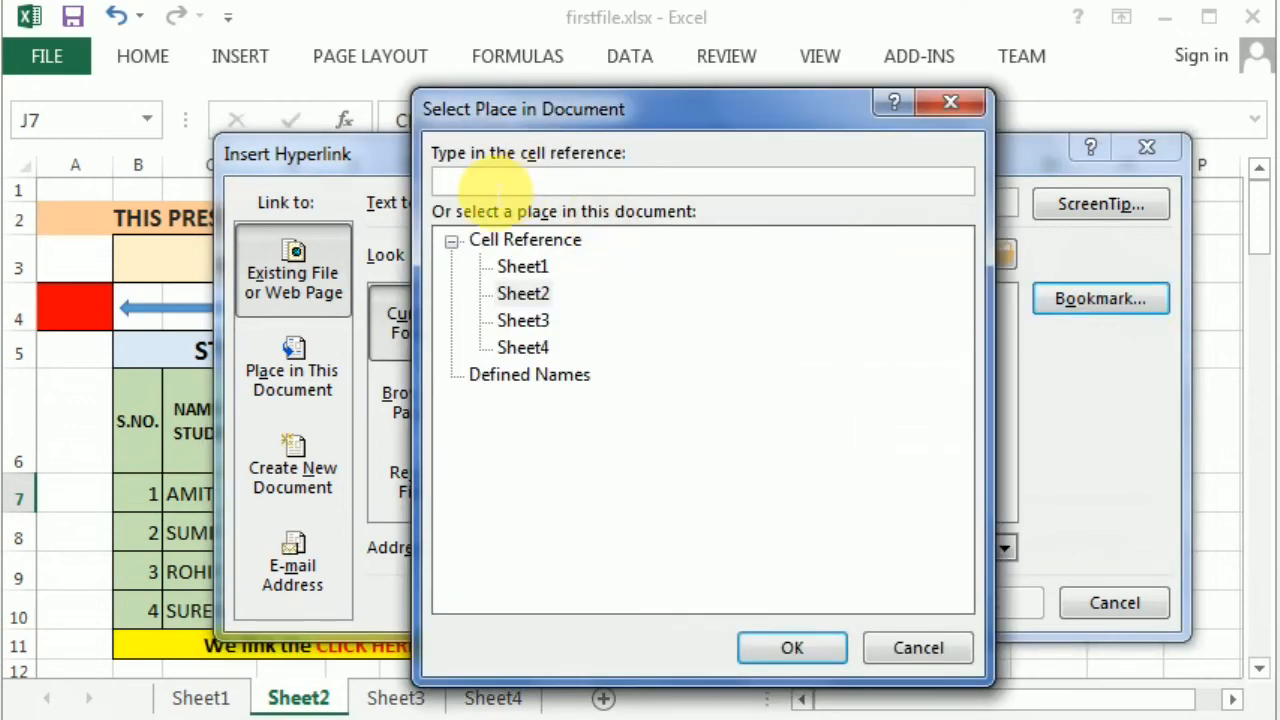
pyautogui.write('h54')
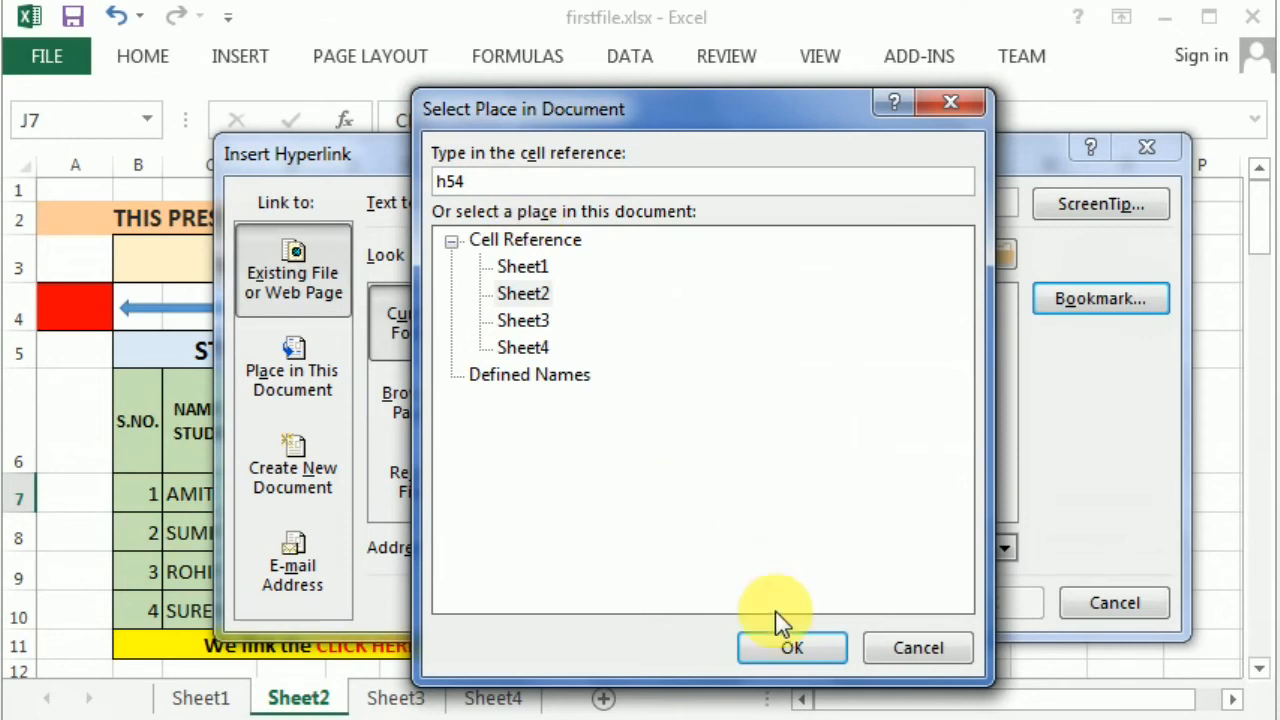
pyautogui.click(792, 650)
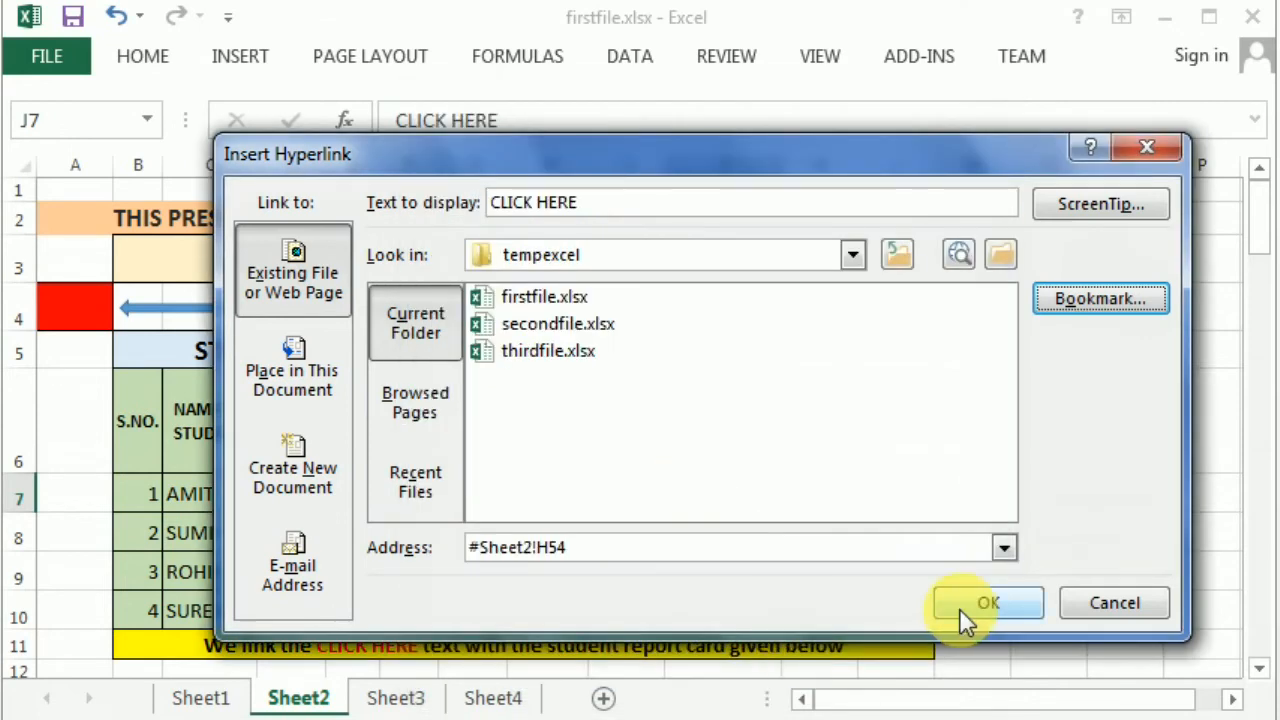
pyautogui.click(985, 603)
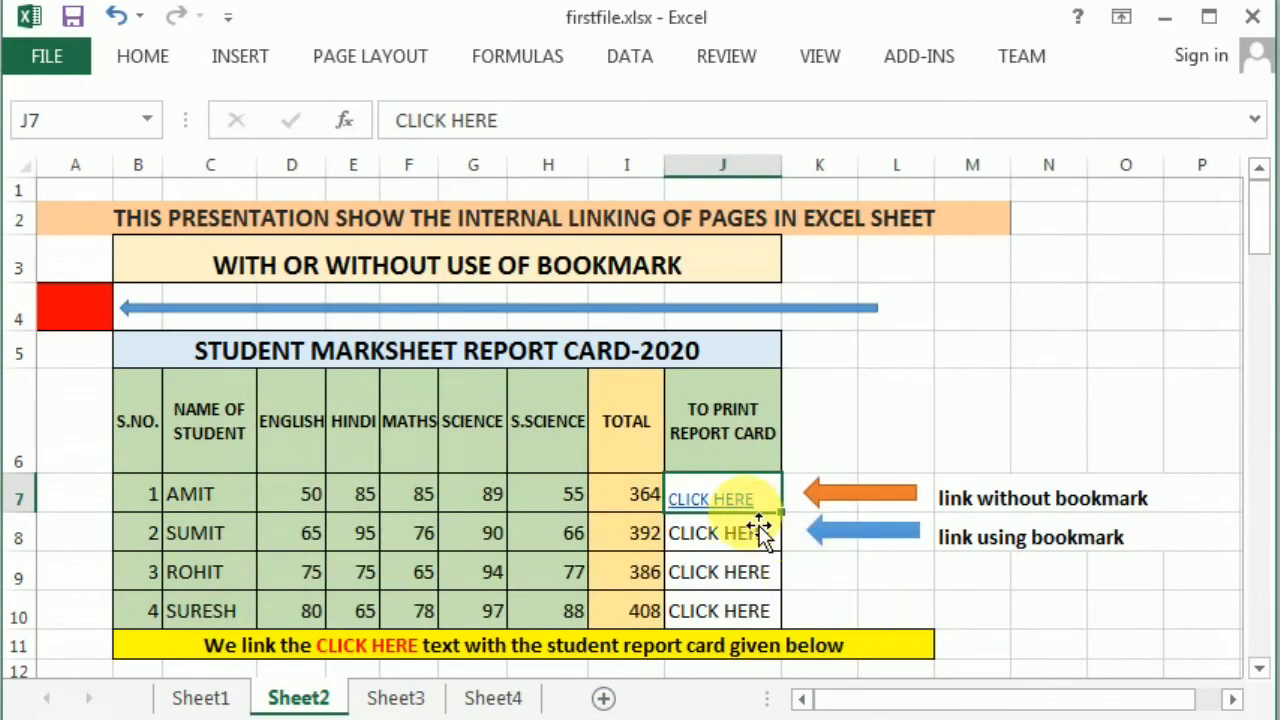
pyautogui.click(732, 505)
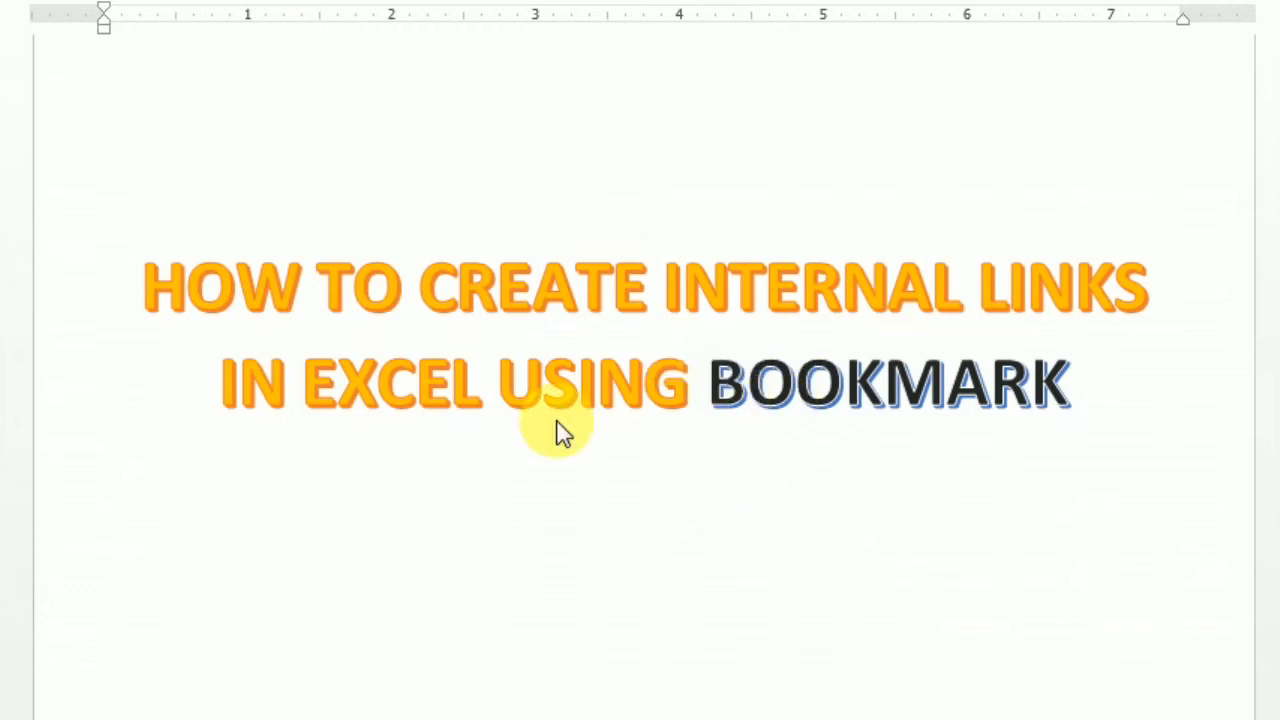
# - Scroll through the Word bookmark notes and select the two bookmark photos
pyautogui.scroll(-5, 1200, 450)
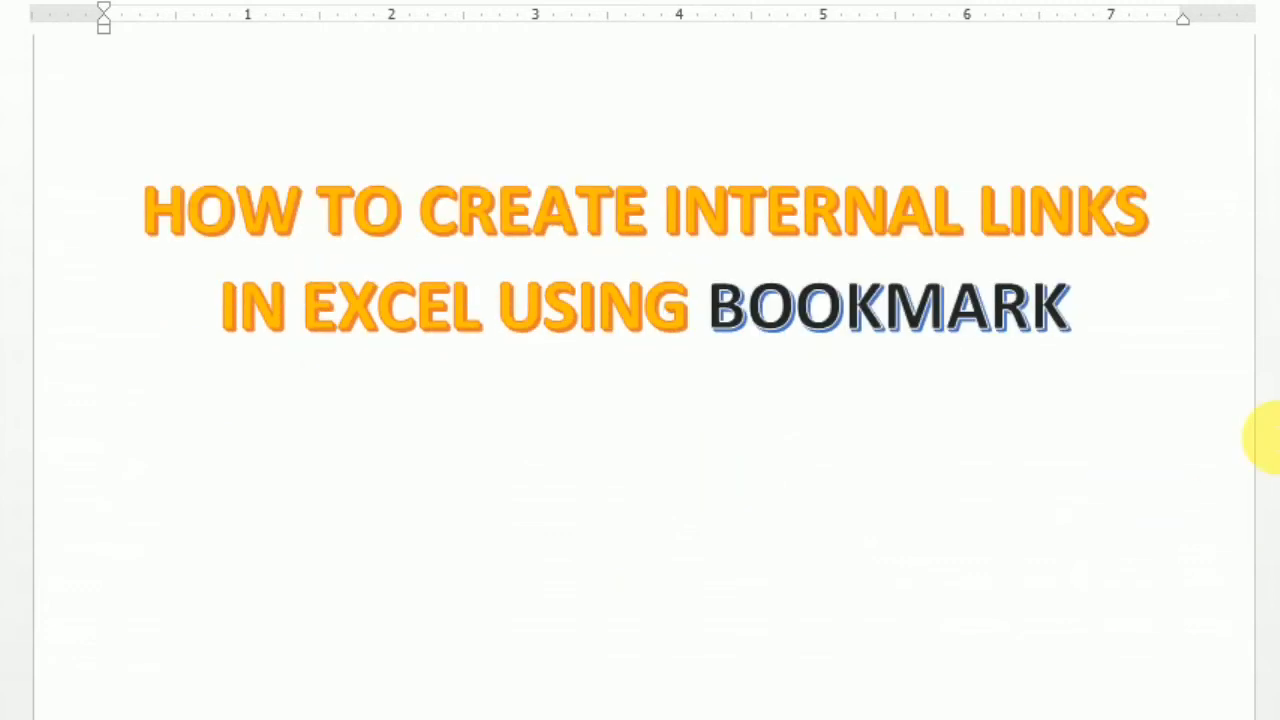
pyautogui.scroll(-3, 1140, 455)
pyautogui.scroll(-8, 1150, 465)
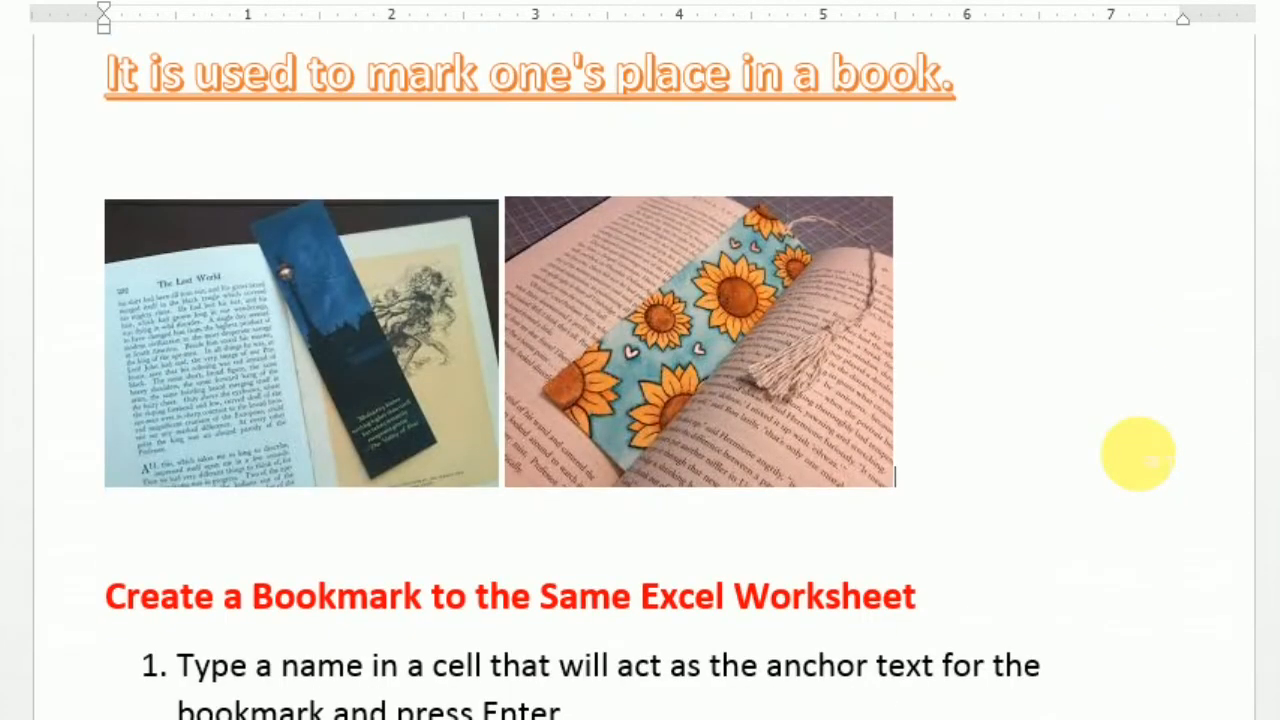
pyautogui.scroll(1, 1137, 452)
pyautogui.click(265, 429)
pyautogui.click(667, 485)
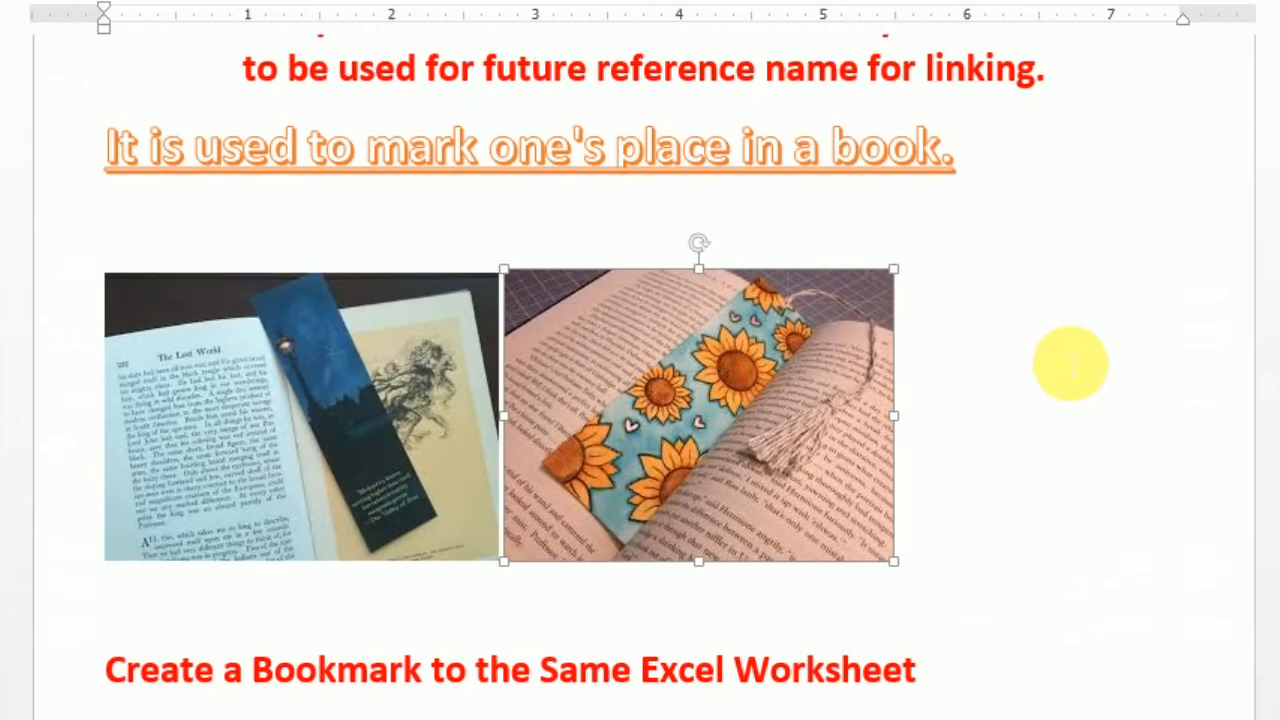
# - Scroll back up in the notes and bring firstfile.xlsx to the front from the taskbar
pyautogui.scroll(3, 1148, 334)
pyautogui.scroll(2, 1150, 335)
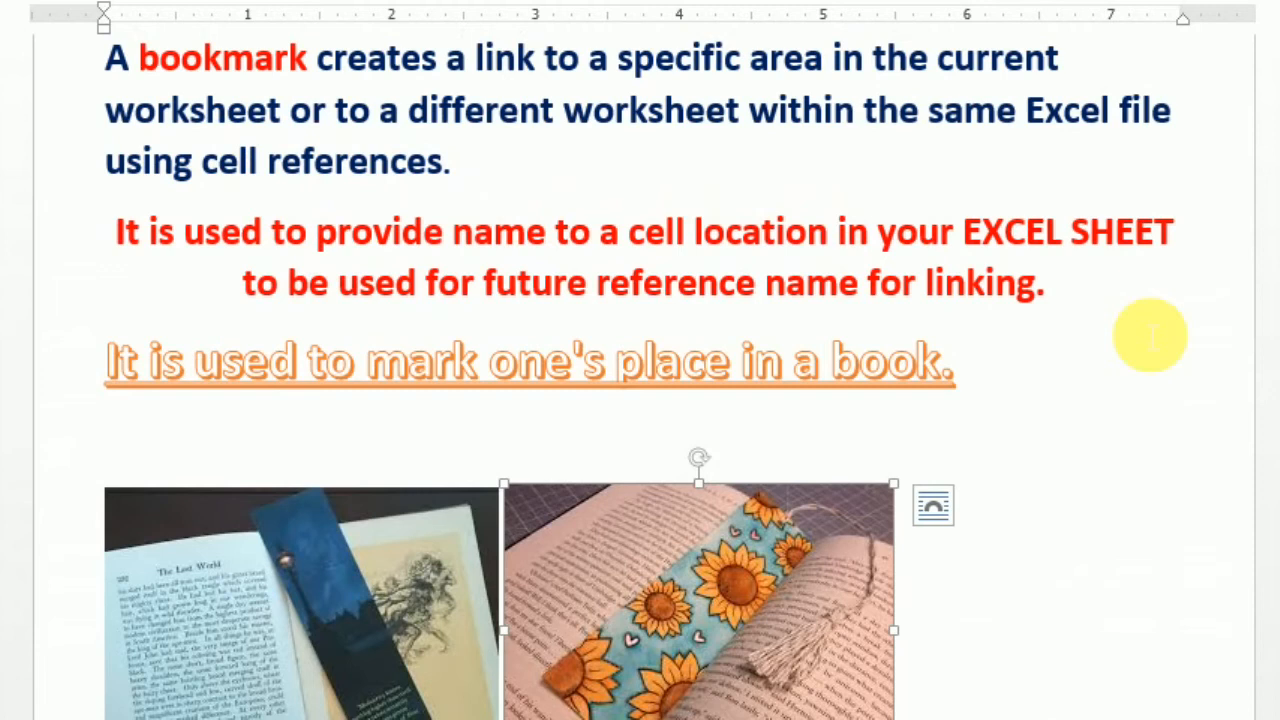
pyautogui.scroll(2, 1148, 340)
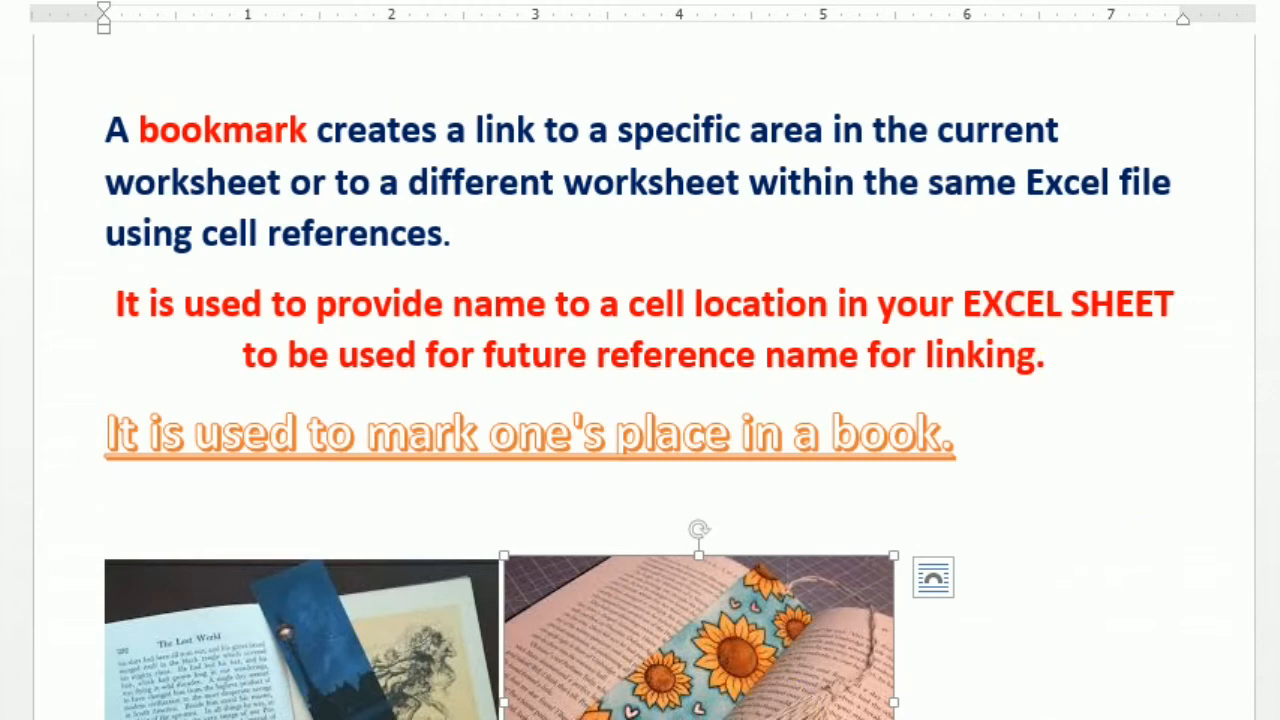
pyautogui.moveTo(470, 719)
pyautogui.click(306, 713)
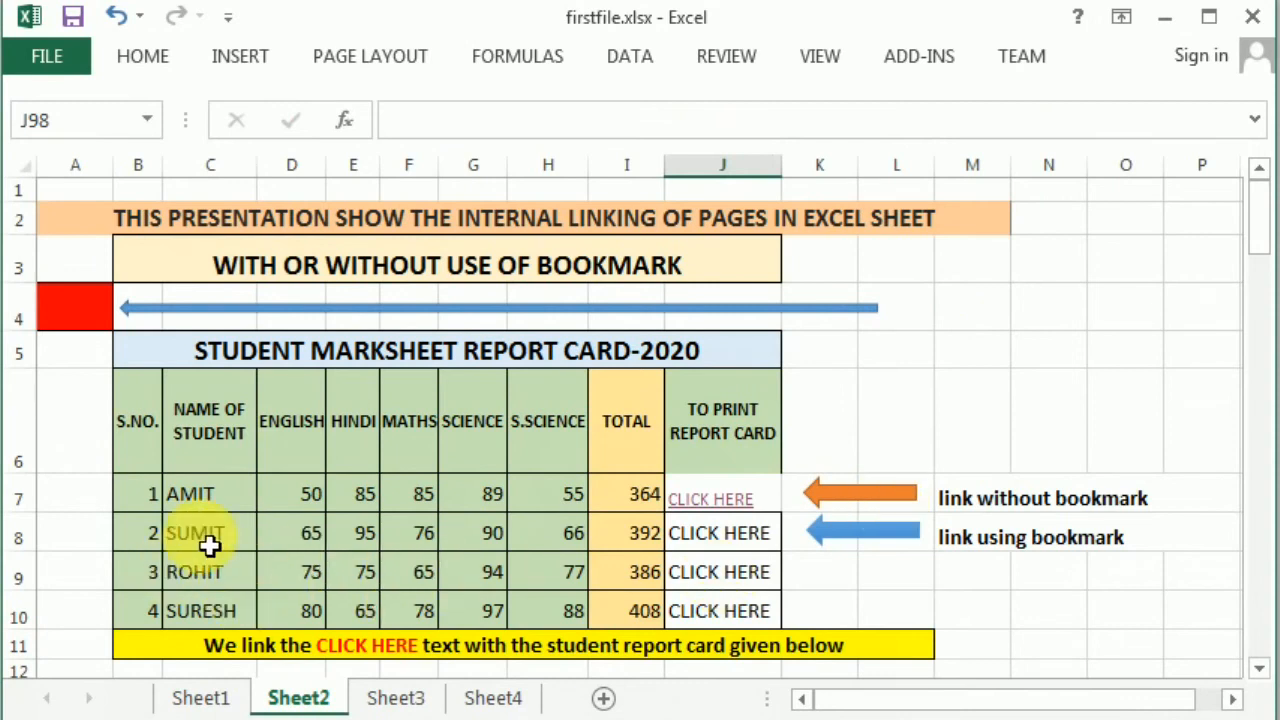
pyautogui.click(745, 545)
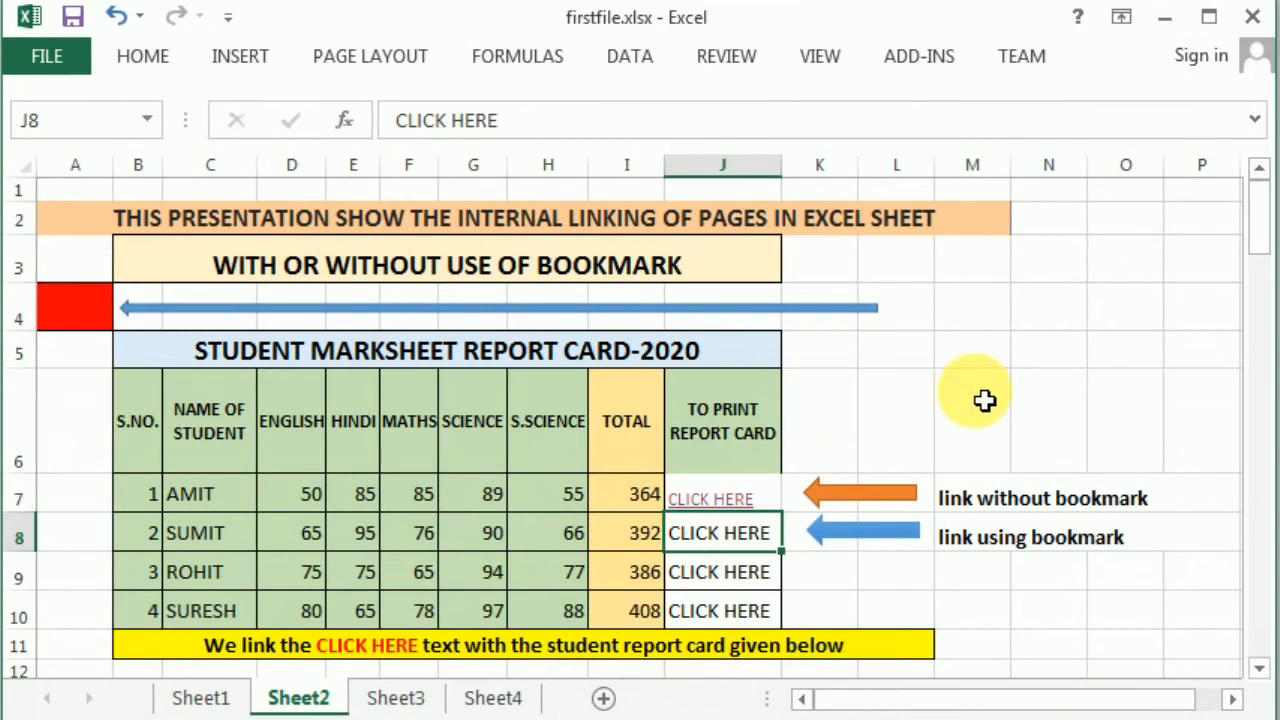
pyautogui.scroll(-16, 985, 400)
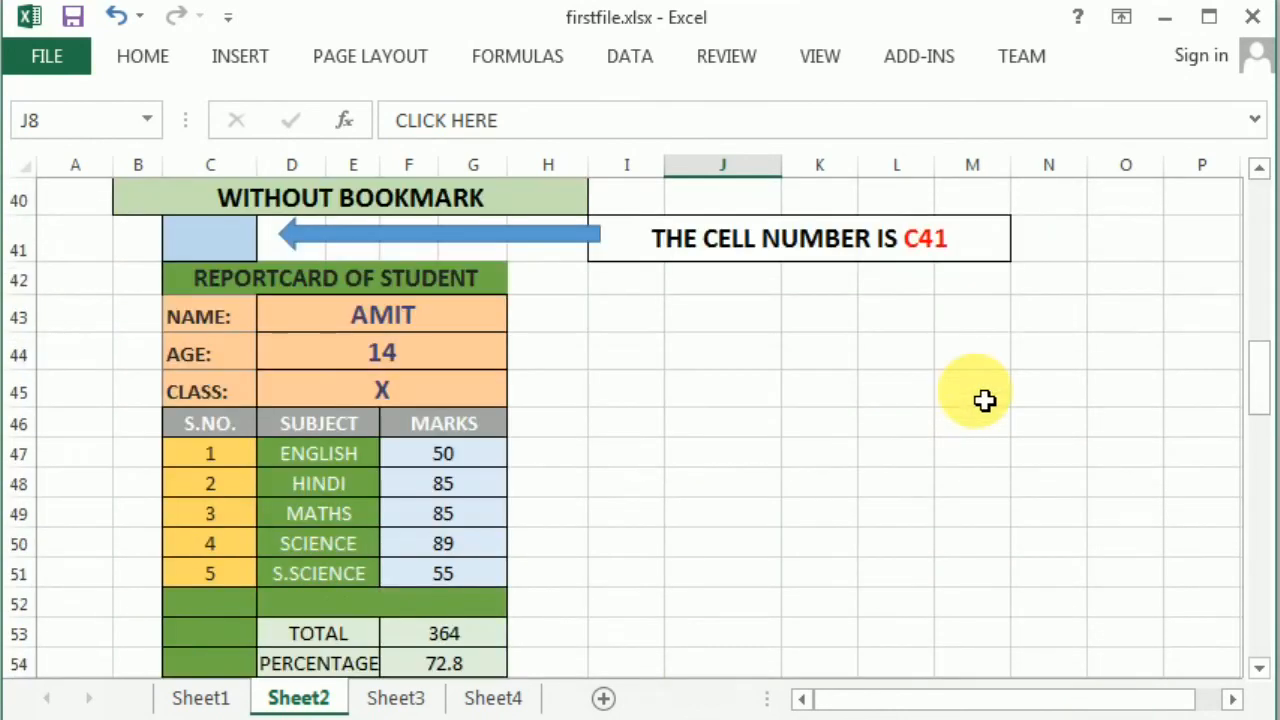
# - Scroll down to Sumit's WITH BOOKMARK report card and select cell J98
pyautogui.scroll(-11, 985, 400)
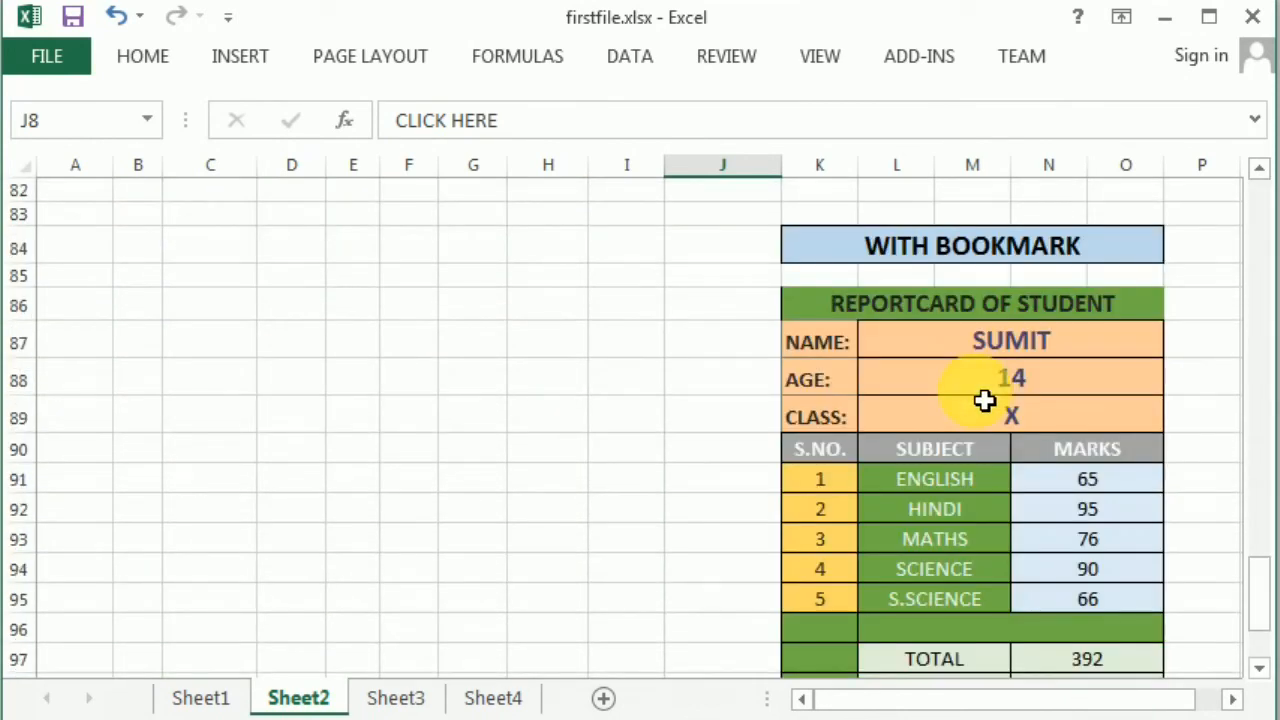
pyautogui.scroll(-1, 985, 400)
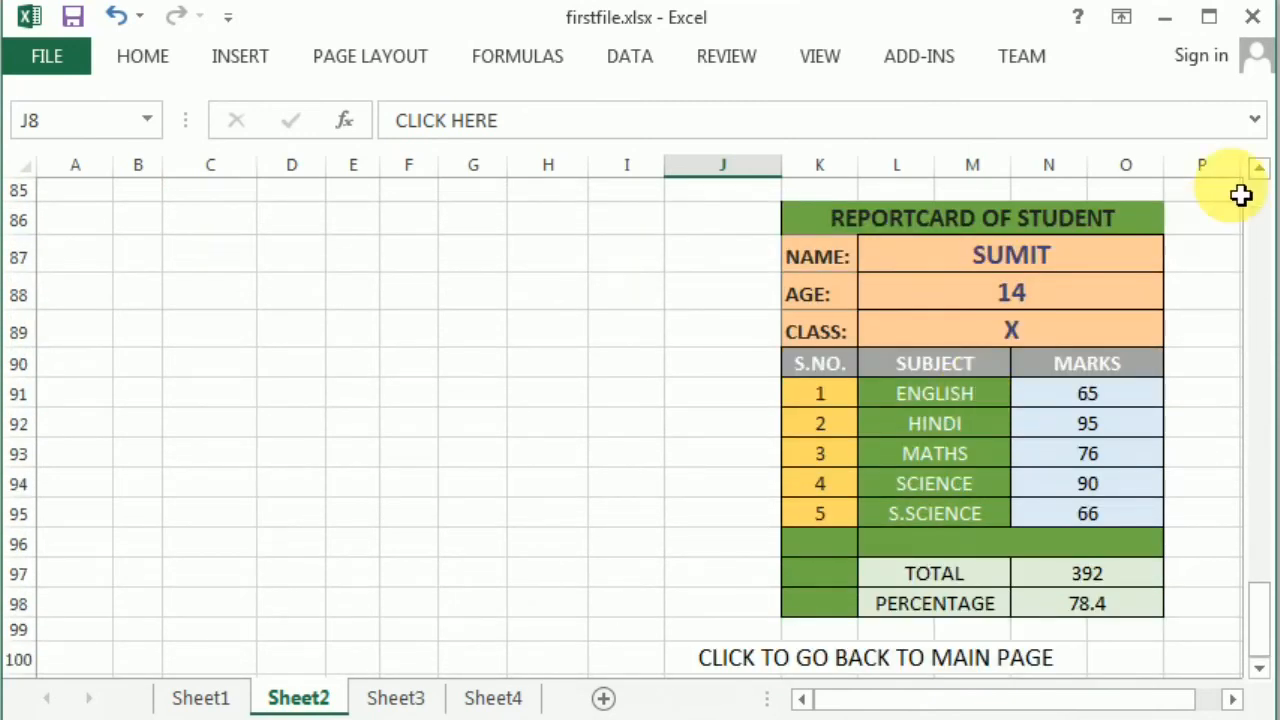
pyautogui.click(1260, 170)
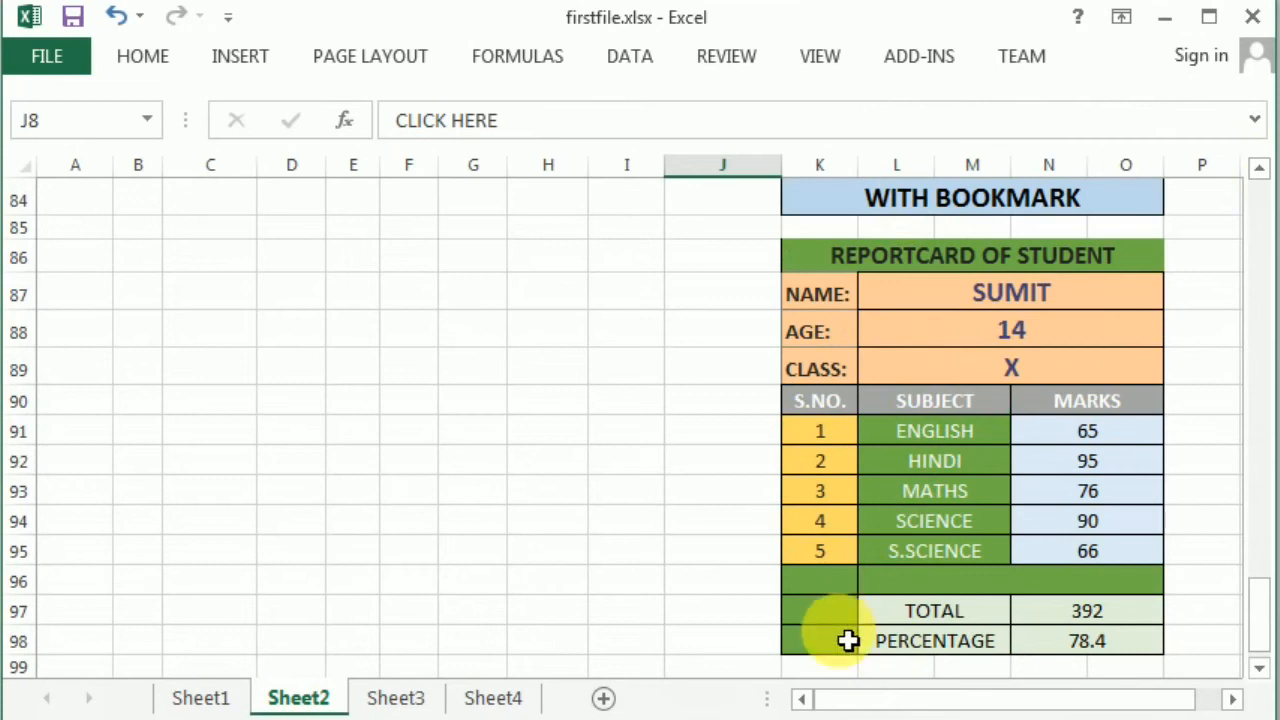
pyautogui.click(701, 653)
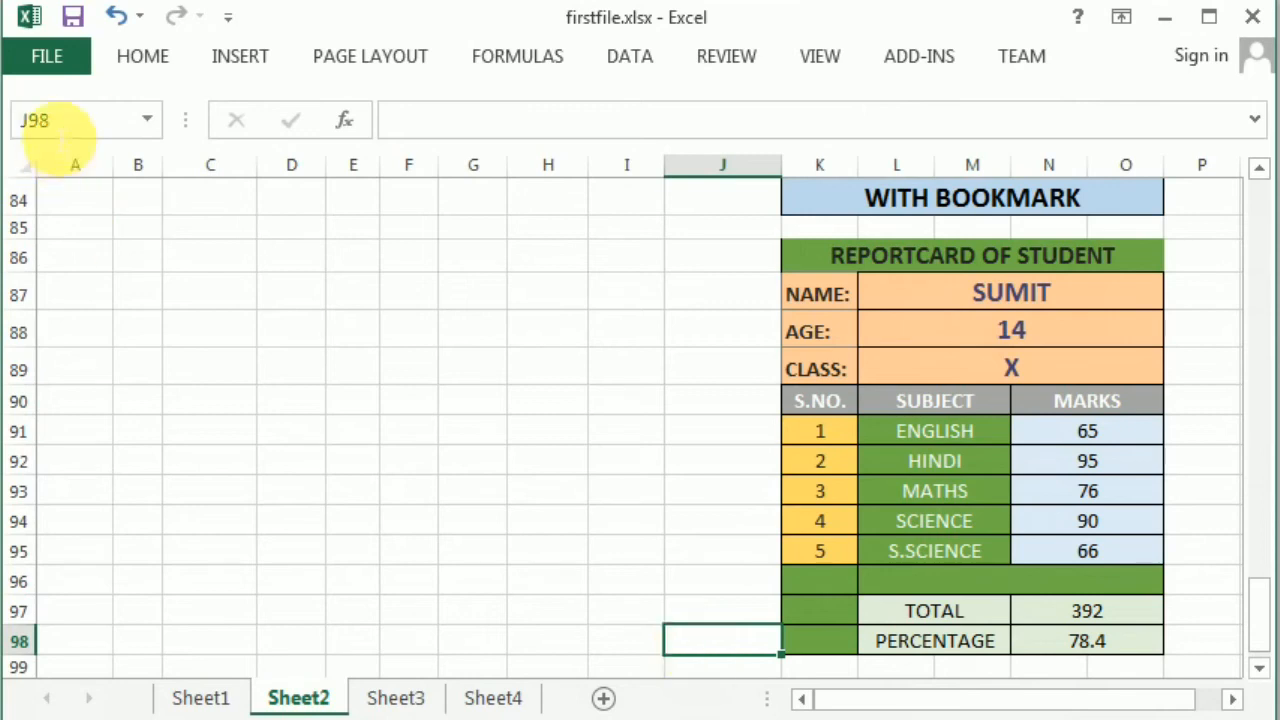
# - Give cell J98 the workbook-scoped defined name sumitrc, then return to the top
pyautogui.rightClick(715, 648)
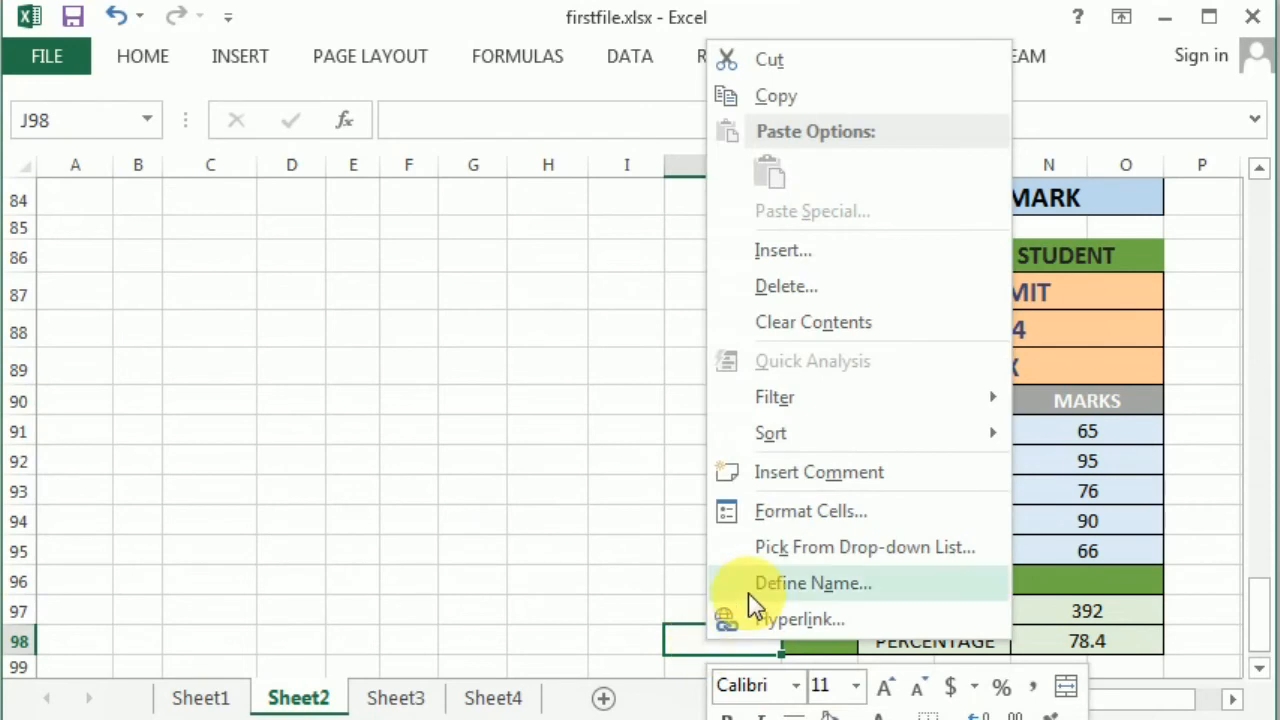
pyautogui.click(840, 584)
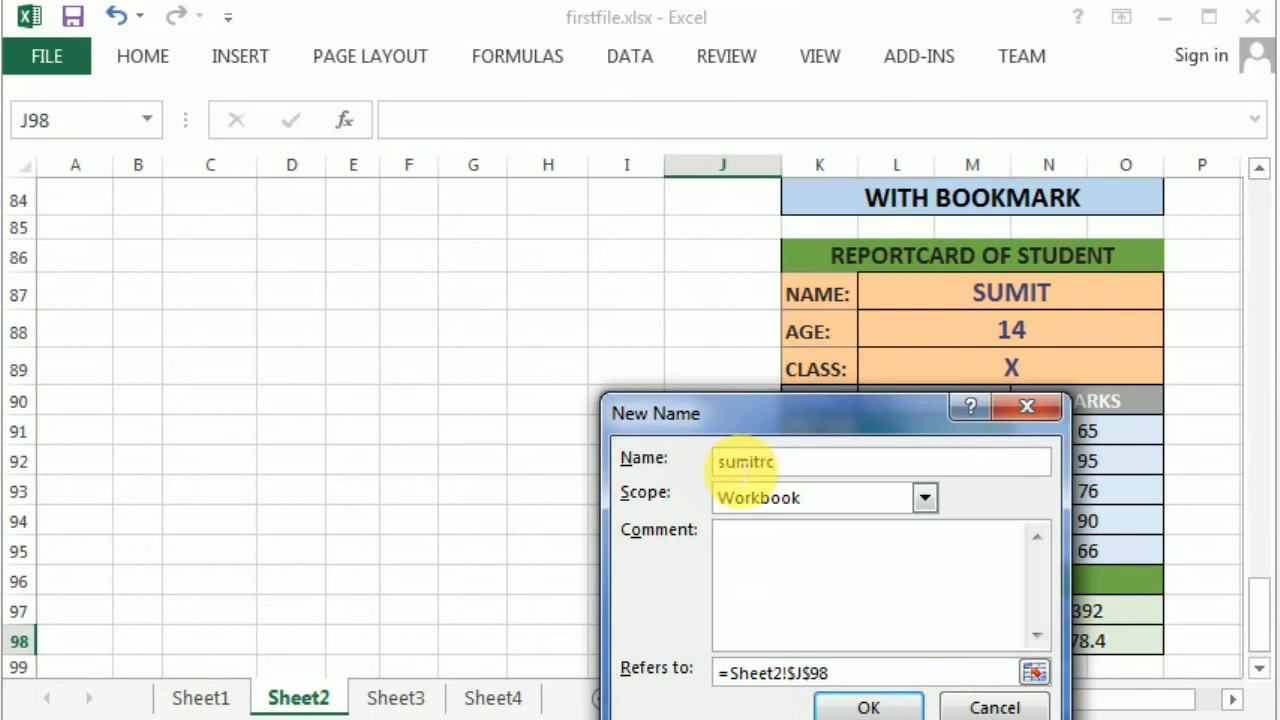
pyautogui.click(868, 706)
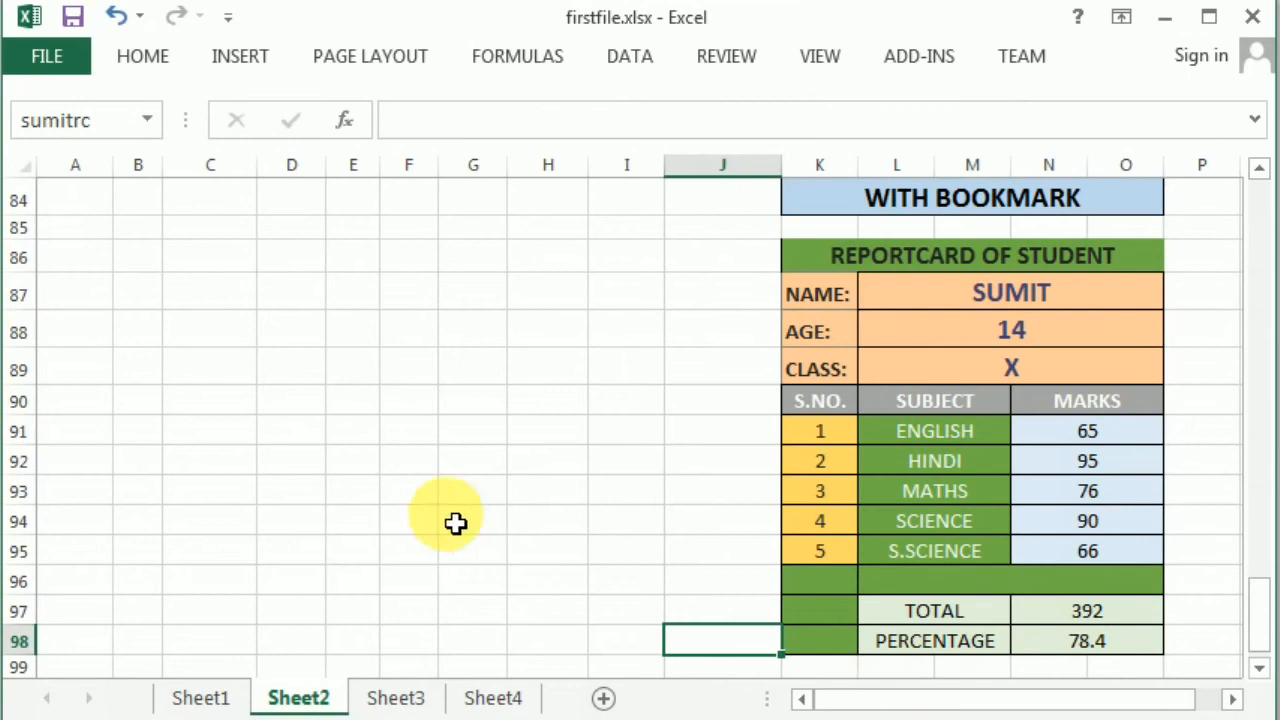
pyautogui.scroll(15, 455, 522)
pyautogui.scroll(13, 455, 522)
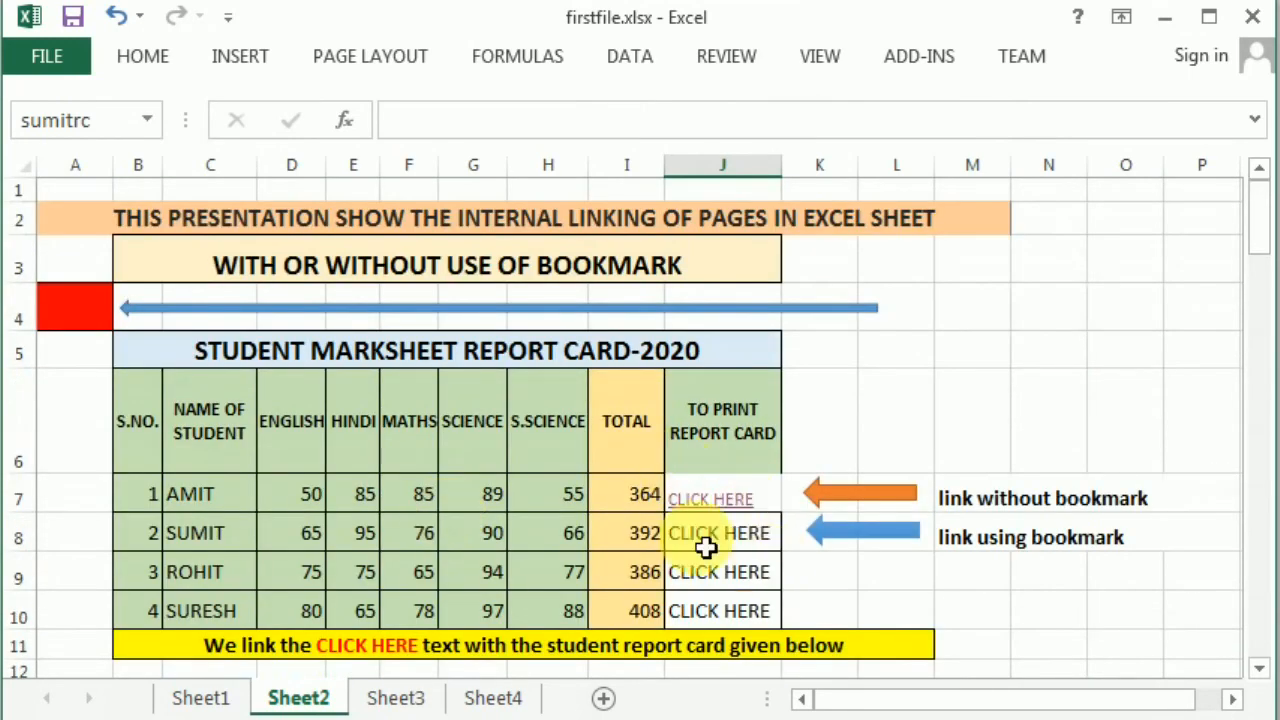
# - Hyperlink Sumit's CLICK HERE in J8 to the defined name sumitrc and test it
pyautogui.click(706, 546)
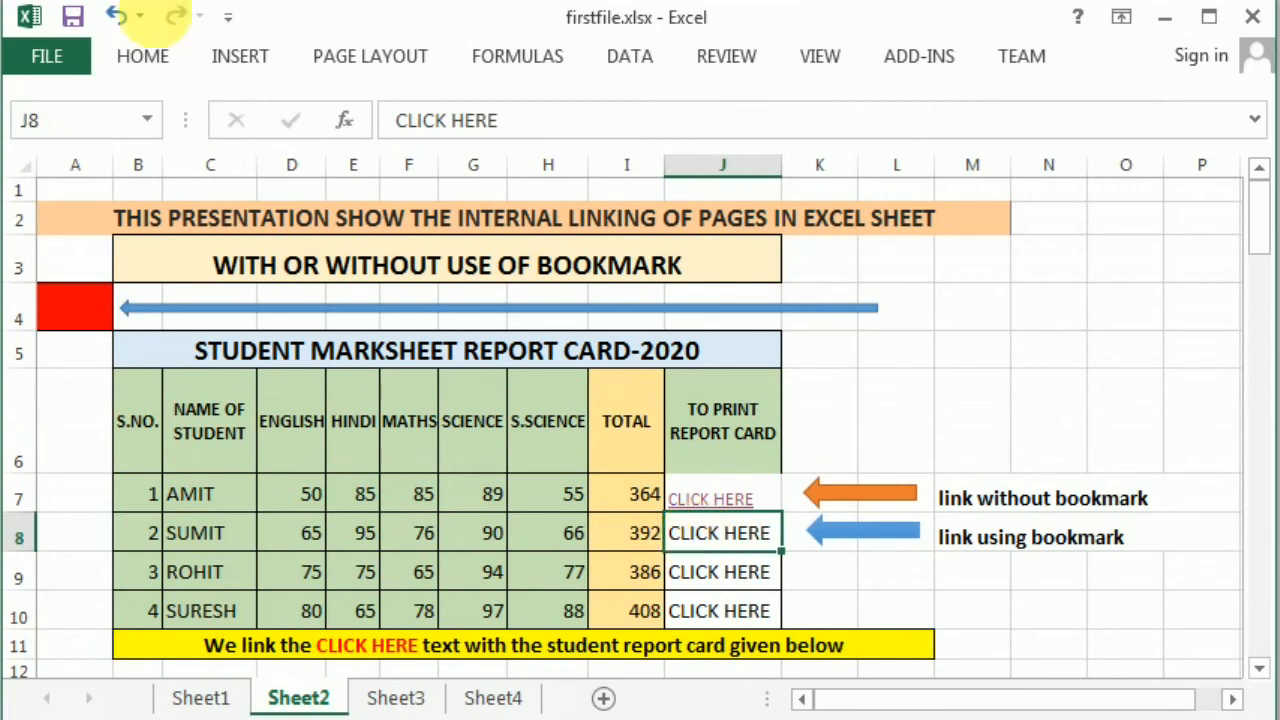
pyautogui.click(240, 62)
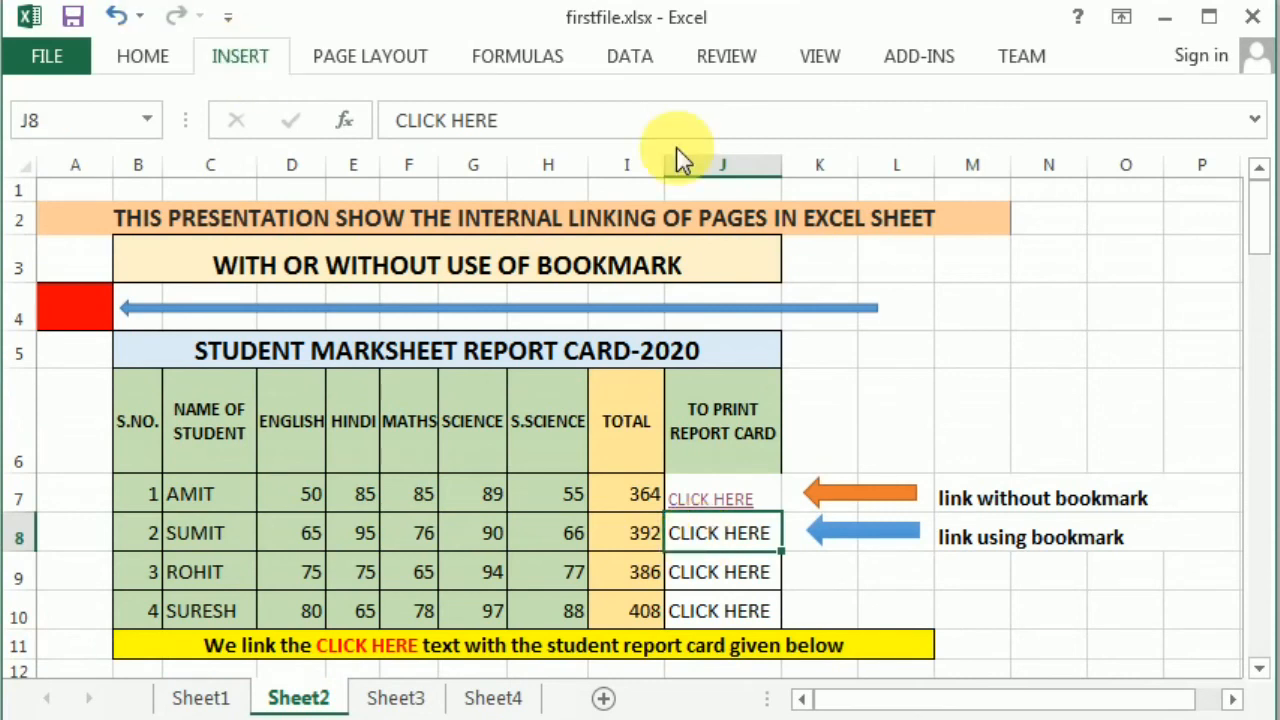
pyautogui.click(922, 128)
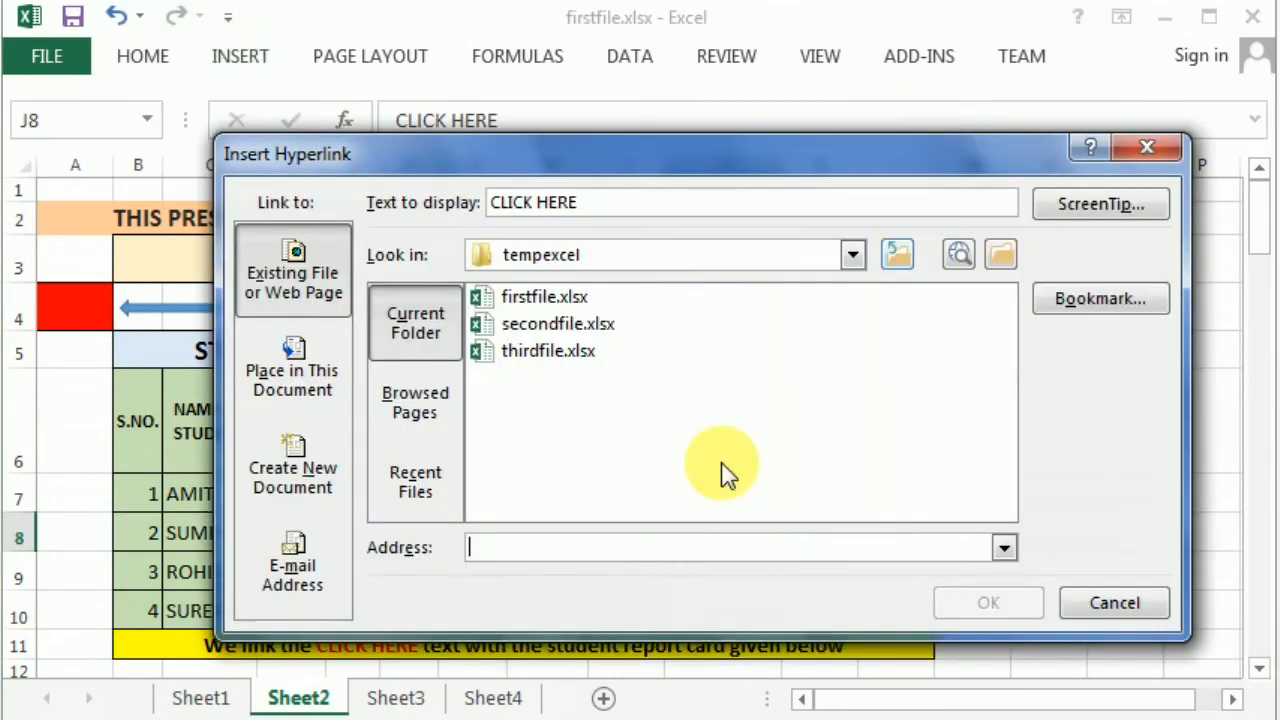
pyautogui.click(1120, 300)
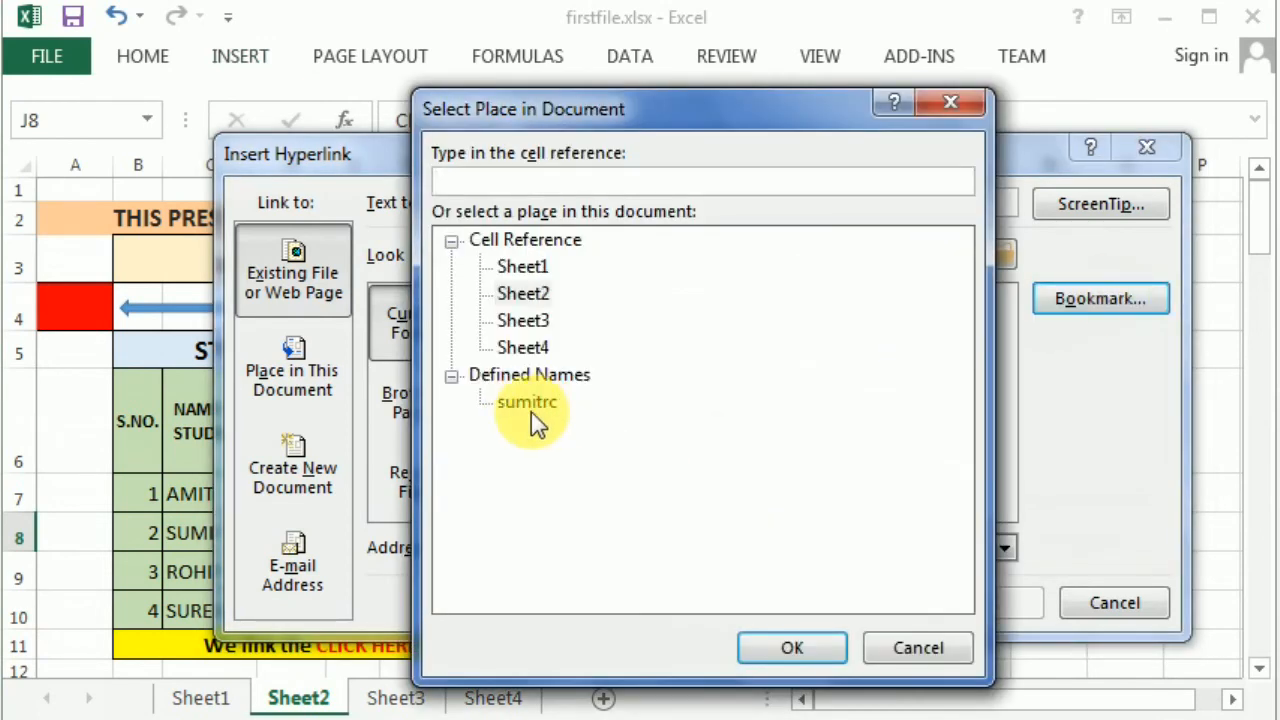
pyautogui.click(540, 408)
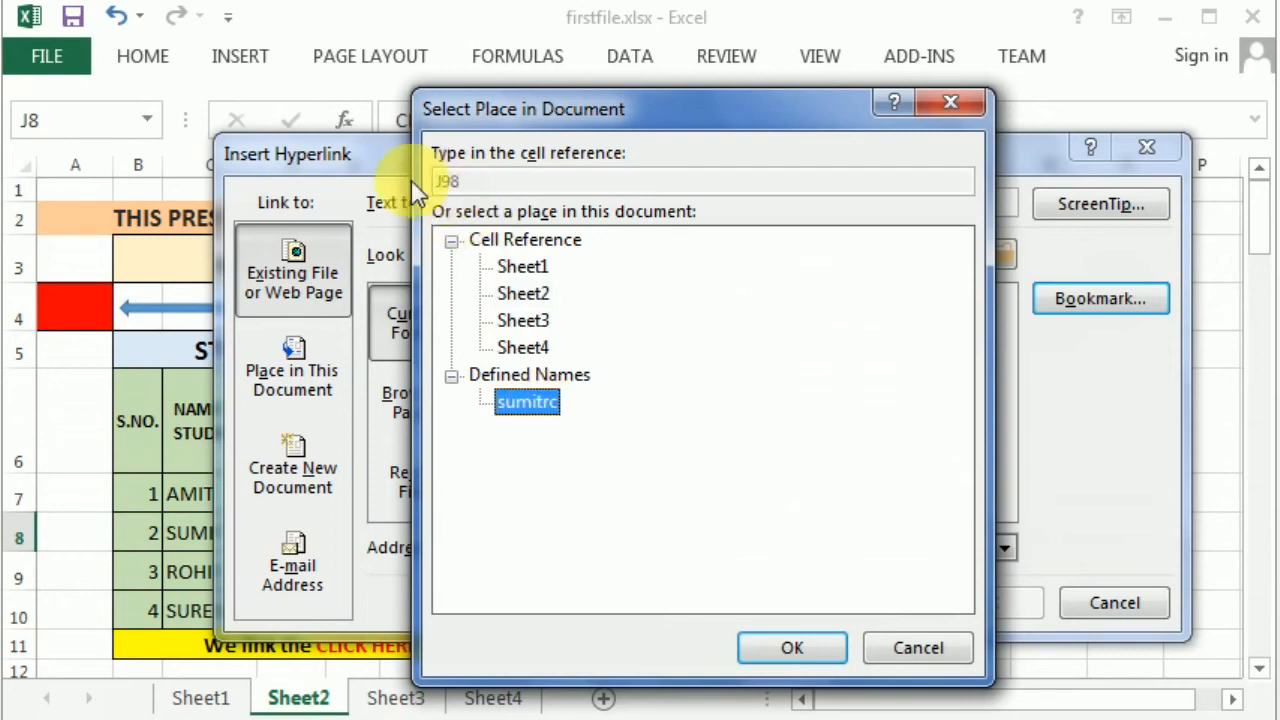
pyautogui.click(796, 650)
pyautogui.click(1022, 604)
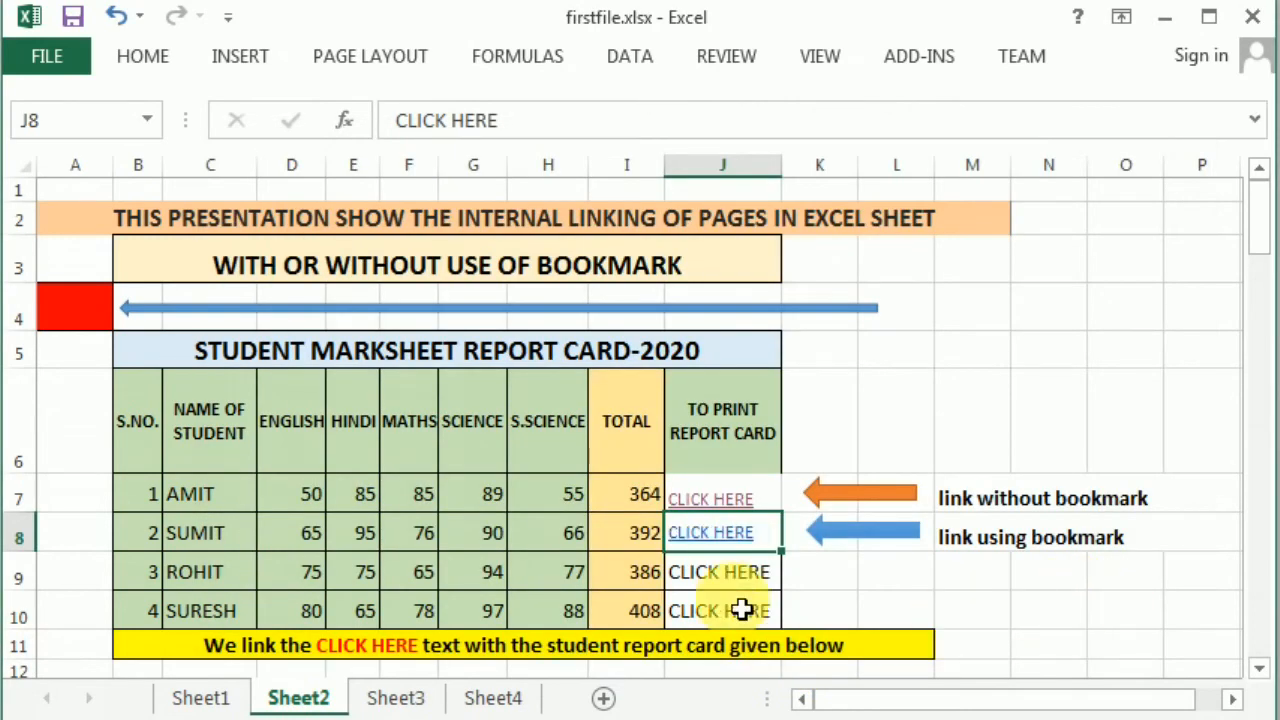
pyautogui.click(716, 537)
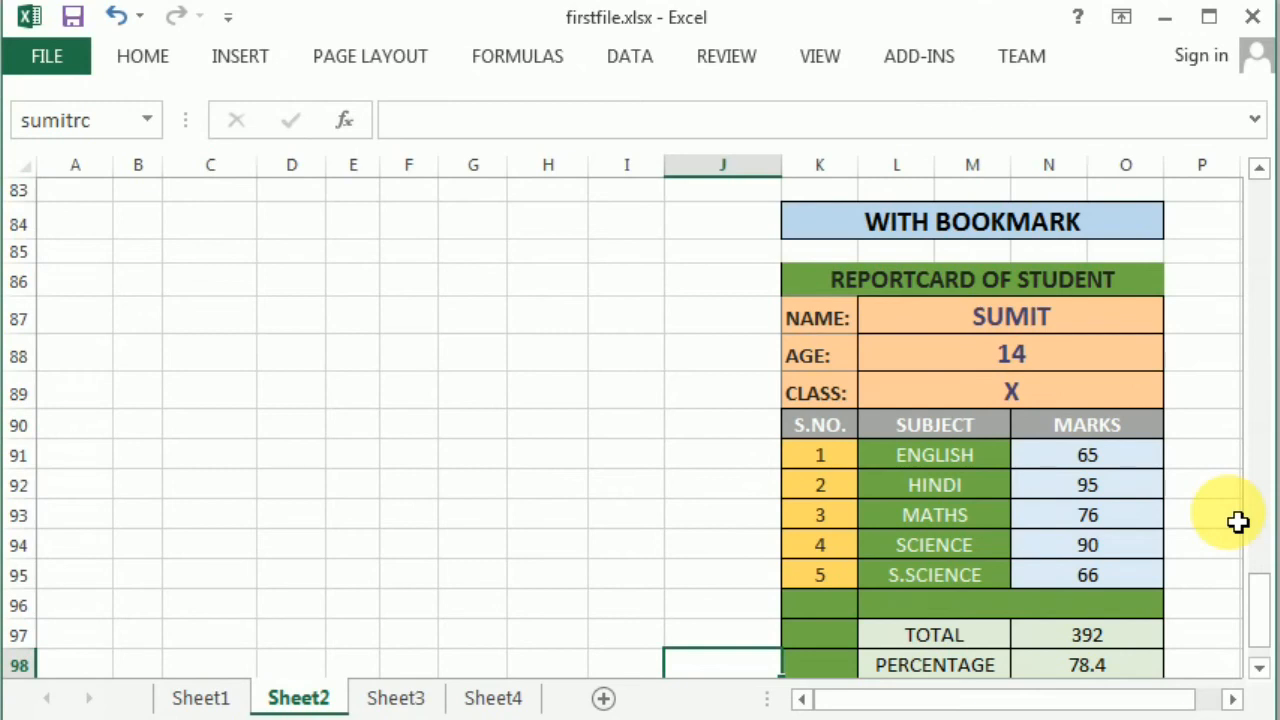
# - Look over Sumit's report card reached by the link, then scroll back up to row 1
pyautogui.scroll(-1, 628, 456)
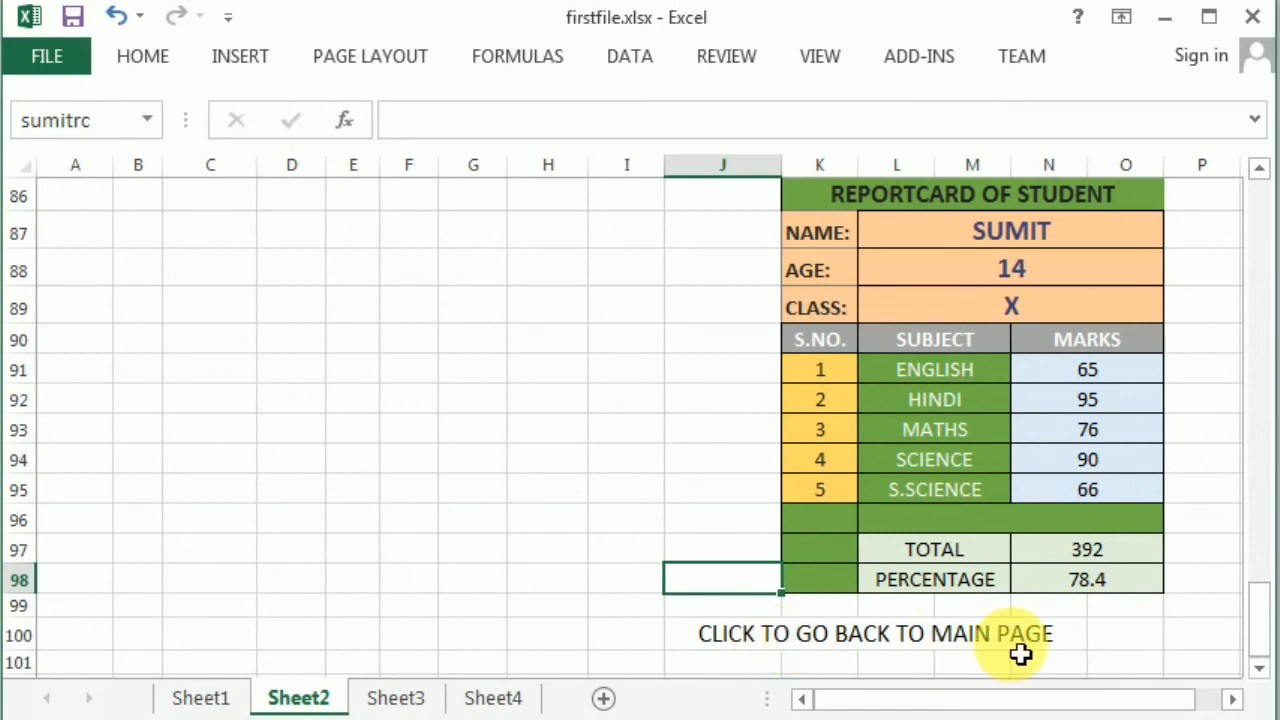
pyautogui.click(472, 436)
pyautogui.scroll(8, 472, 444)
pyautogui.scroll(20, 472, 444)
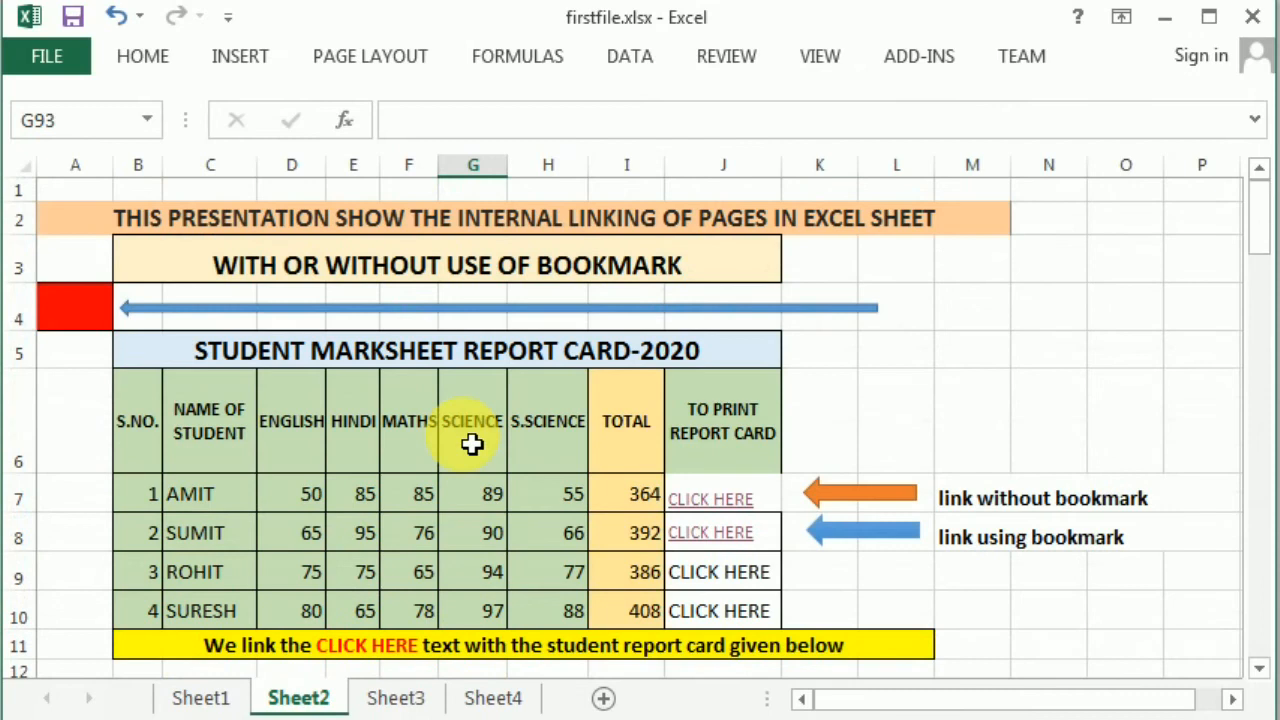
# - Name the red cell A4 'top' with Workbook scope via Define Name
pyautogui.click(104, 316)
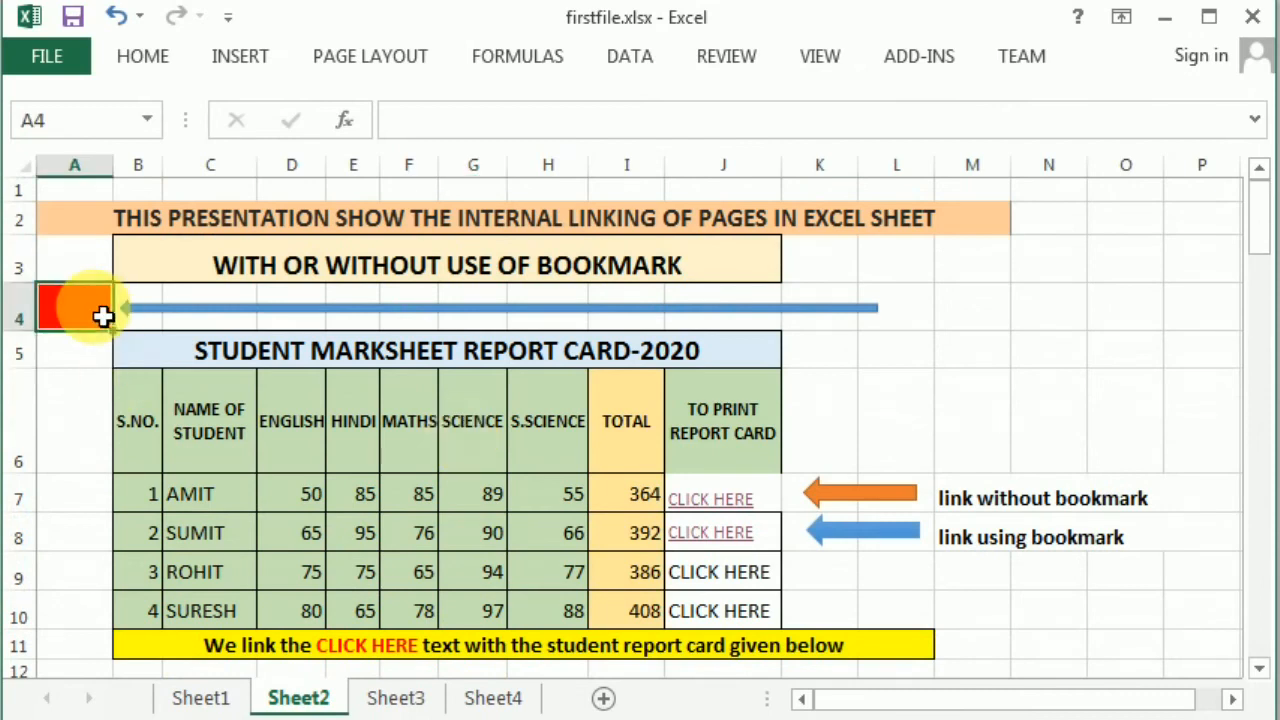
pyautogui.click(240, 60)
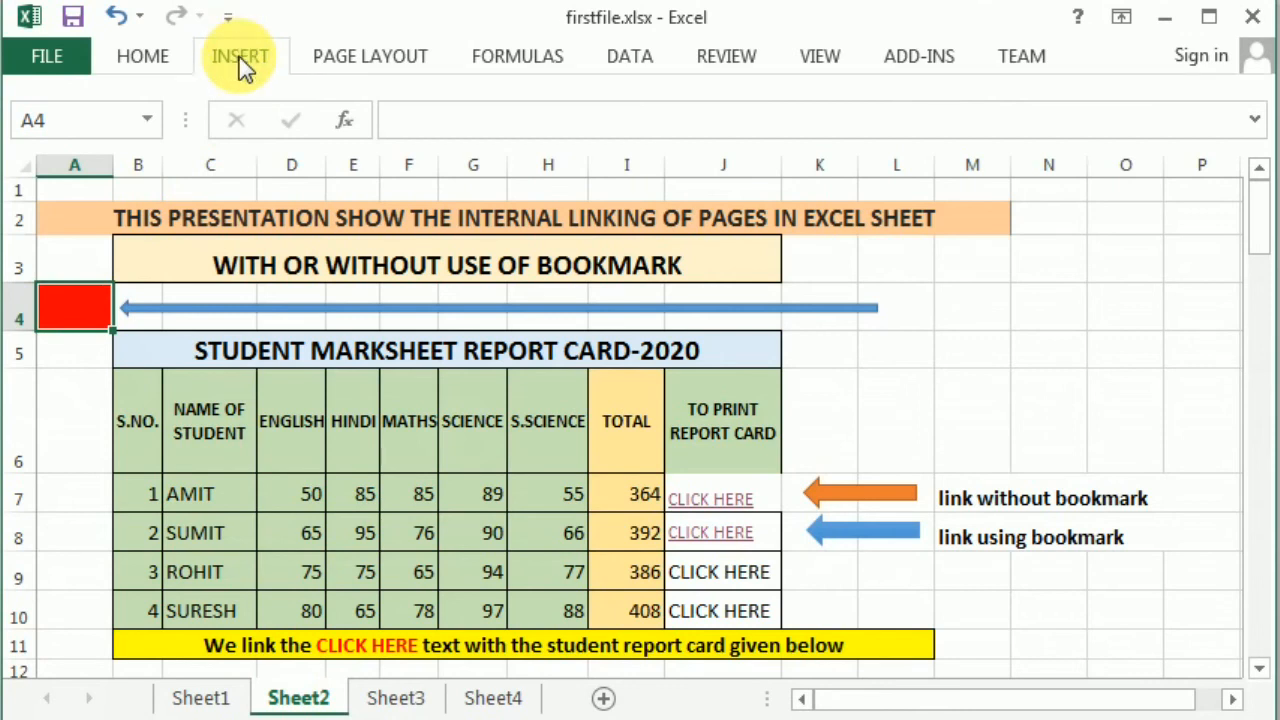
pyautogui.click(81, 290)
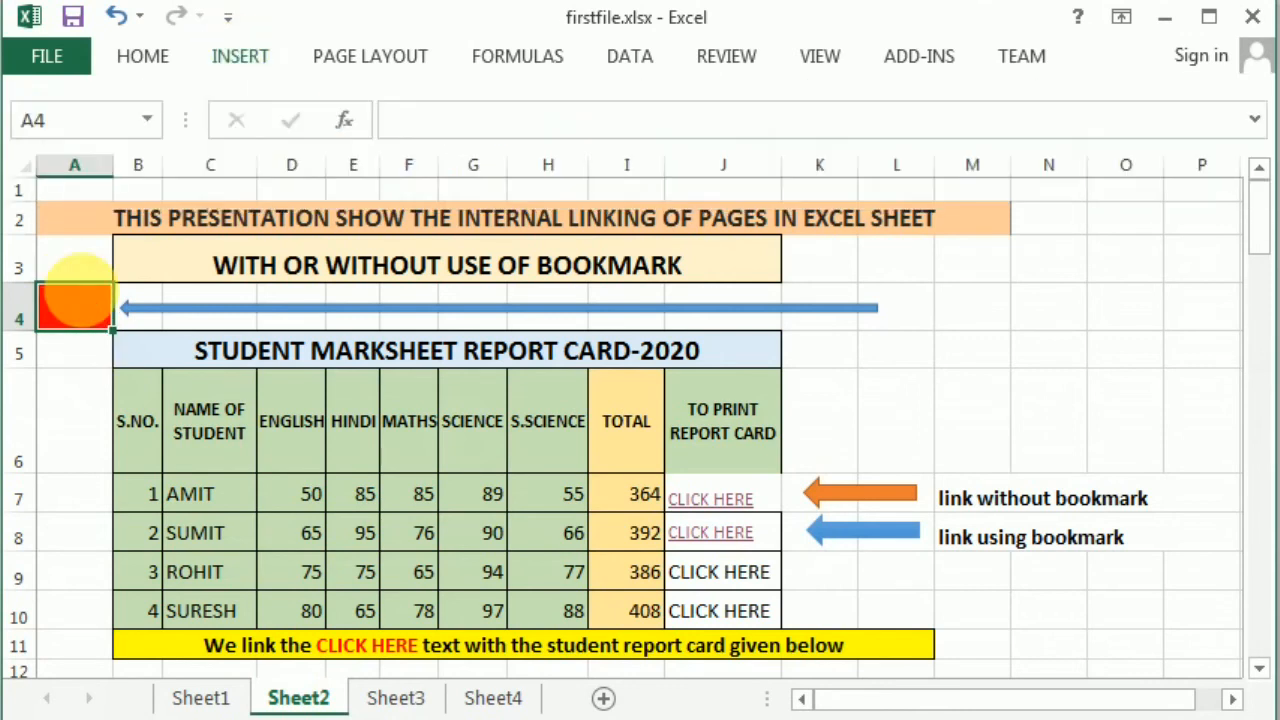
pyautogui.rightClick(82, 290)
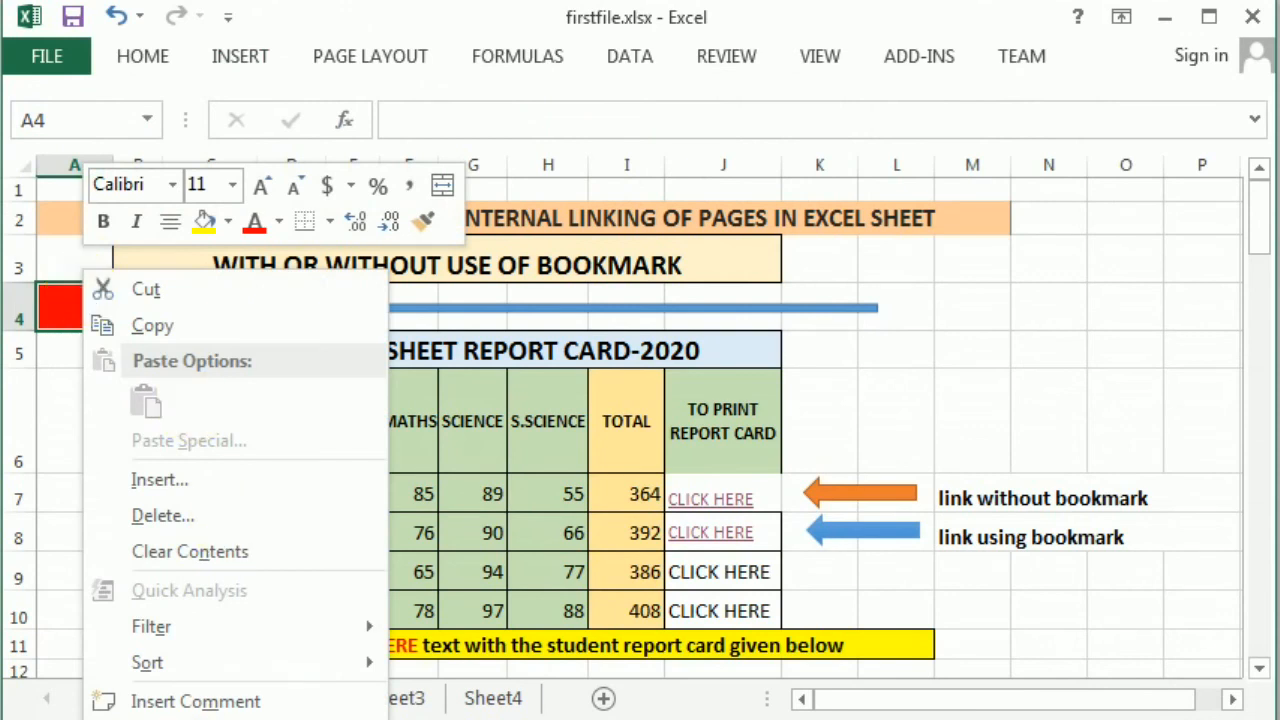
pyautogui.click(205, 719)
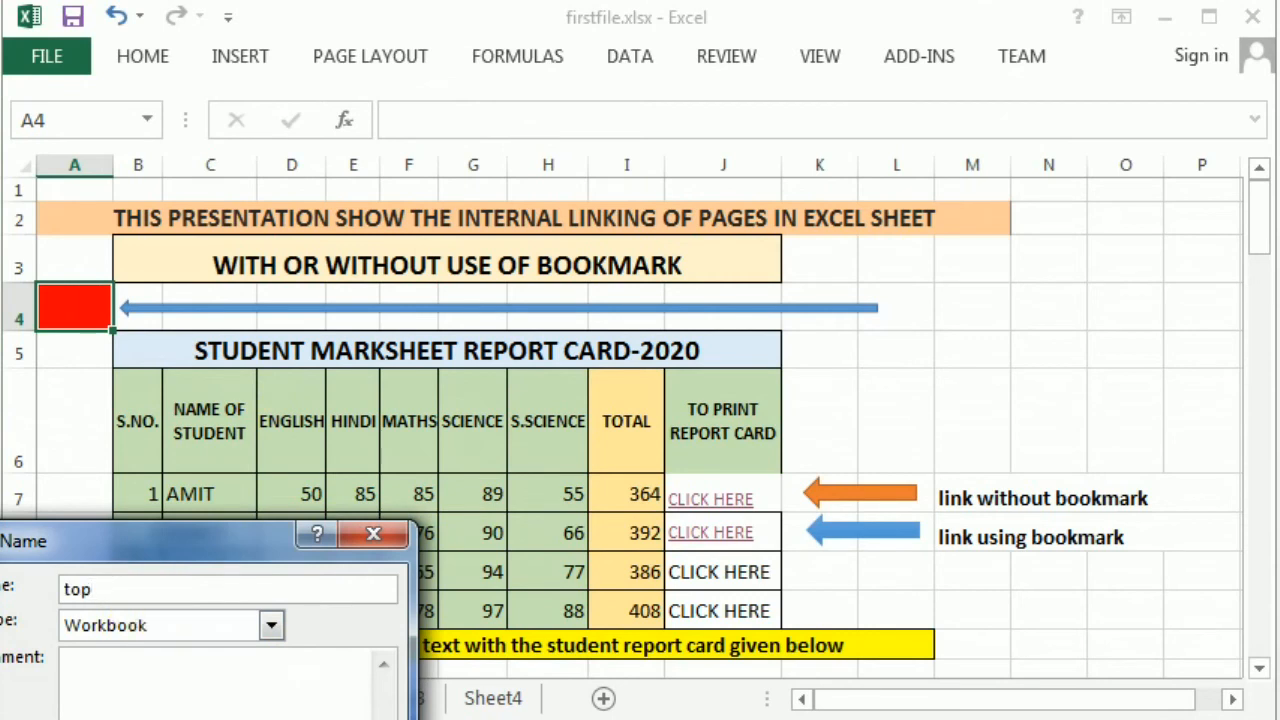
pyautogui.press('Return')
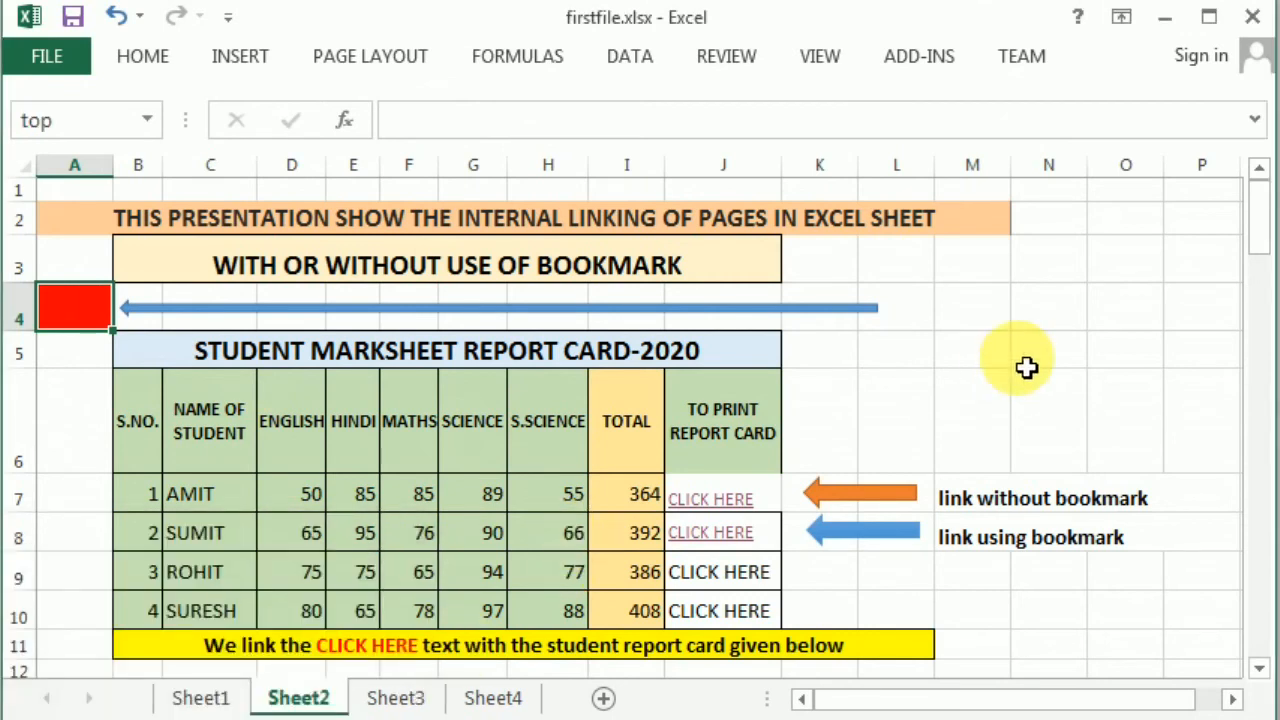
pyautogui.scroll(-19, 1027, 367)
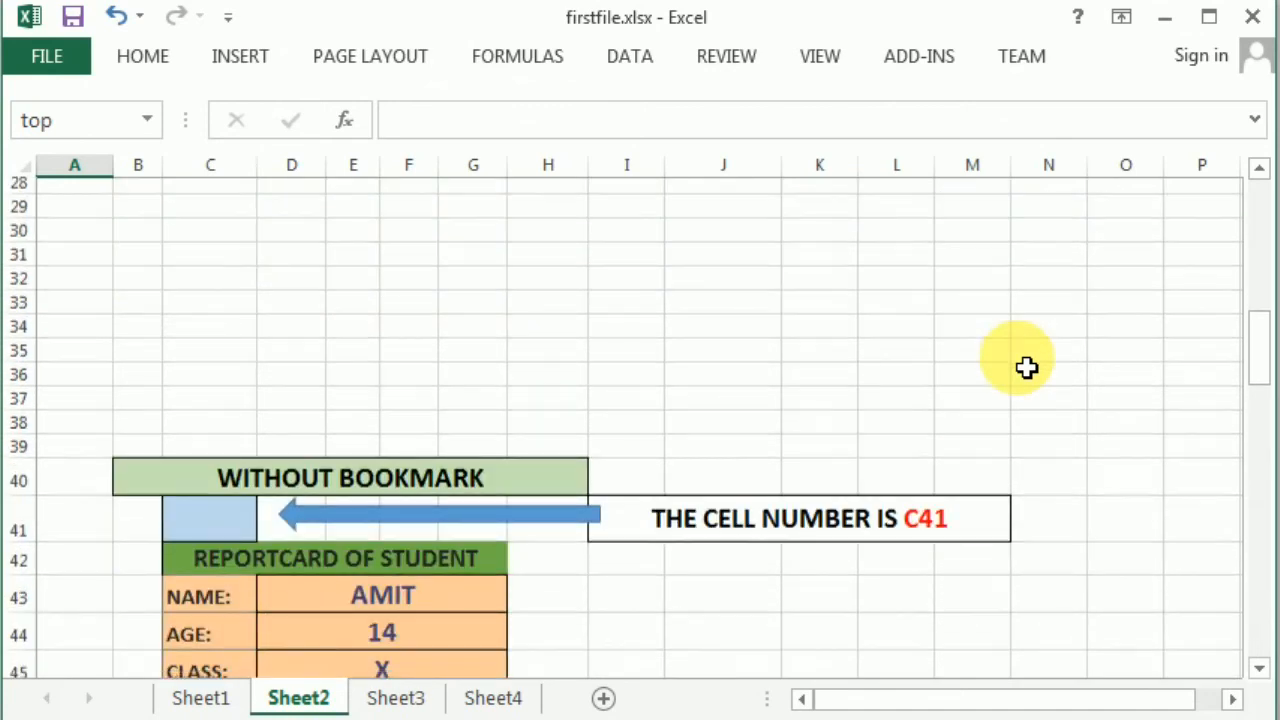
# - Link J100's CLICK TO GO BACK TO MAIN PAGE text to the defined name top
pyautogui.scroll(-10, 1027, 367)
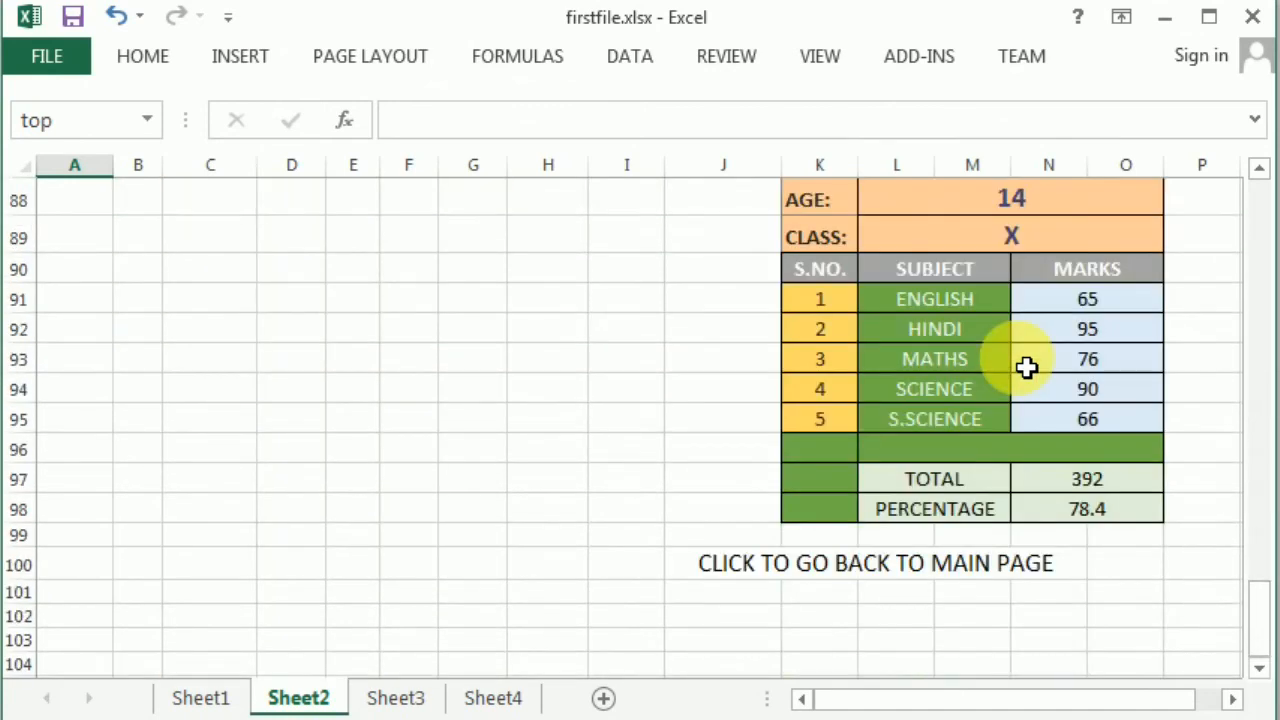
pyautogui.click(740, 574)
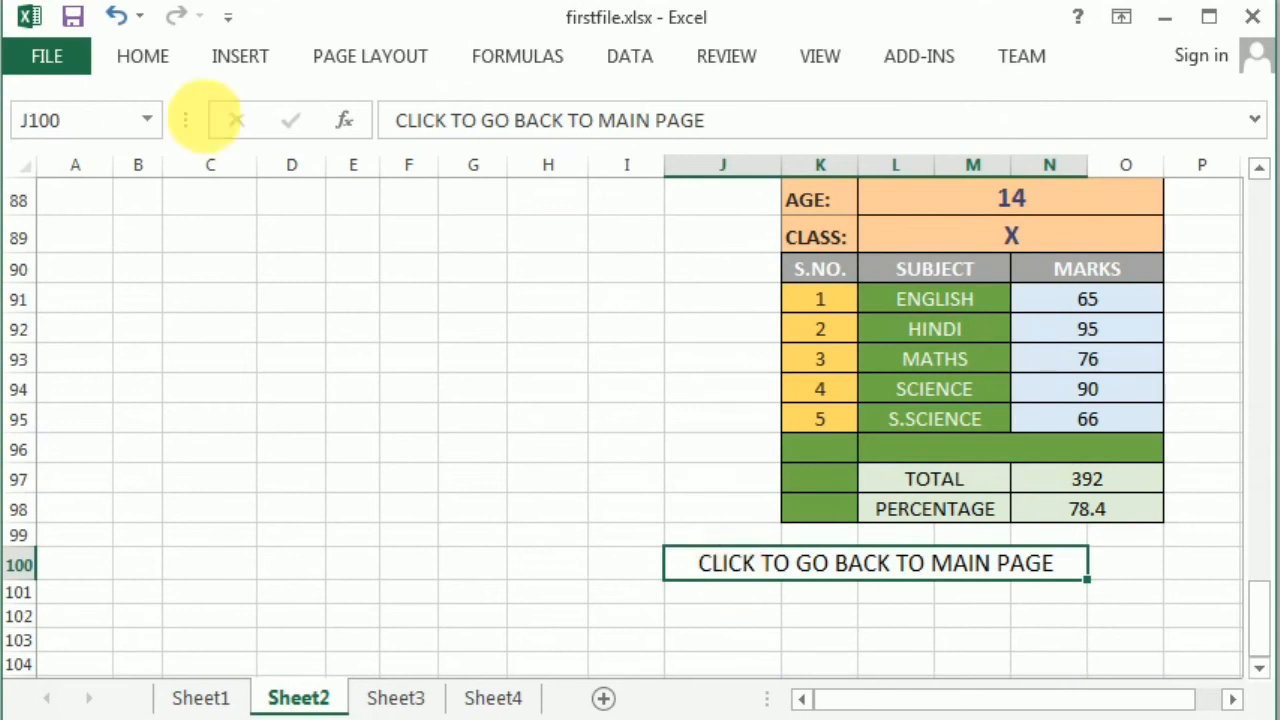
pyautogui.click(238, 60)
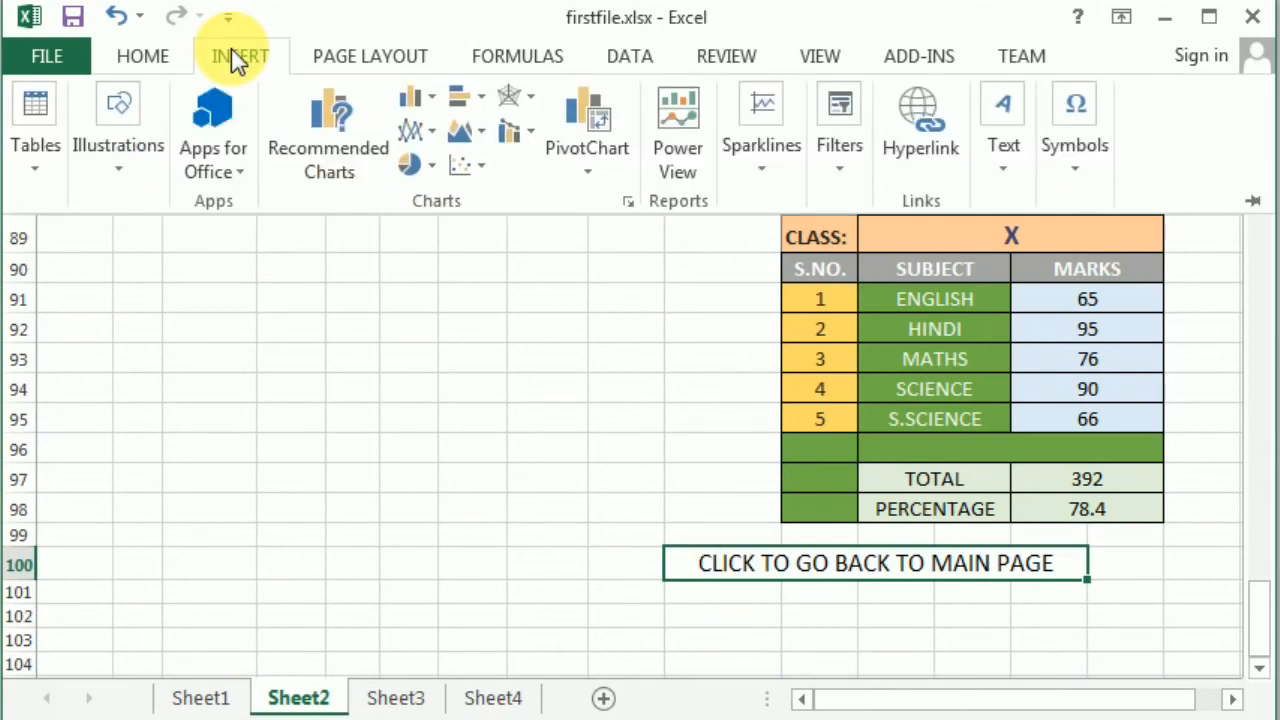
pyautogui.click(917, 118)
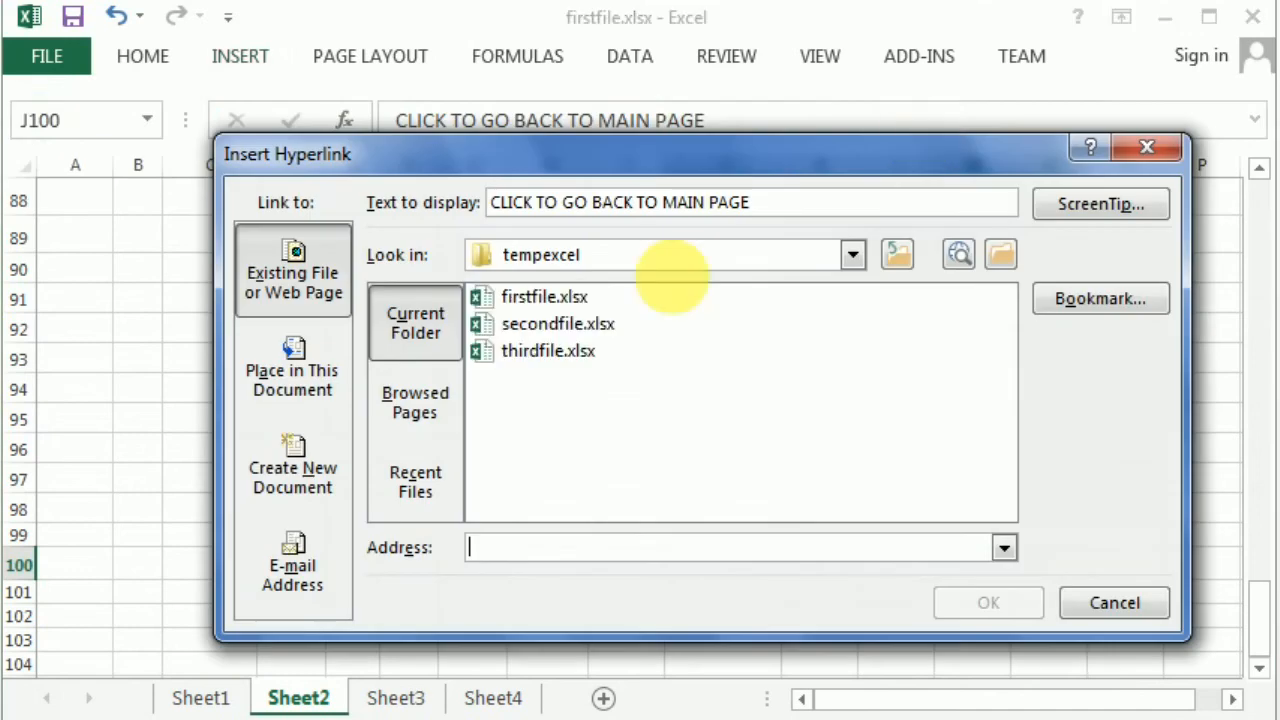
pyautogui.click(1117, 299)
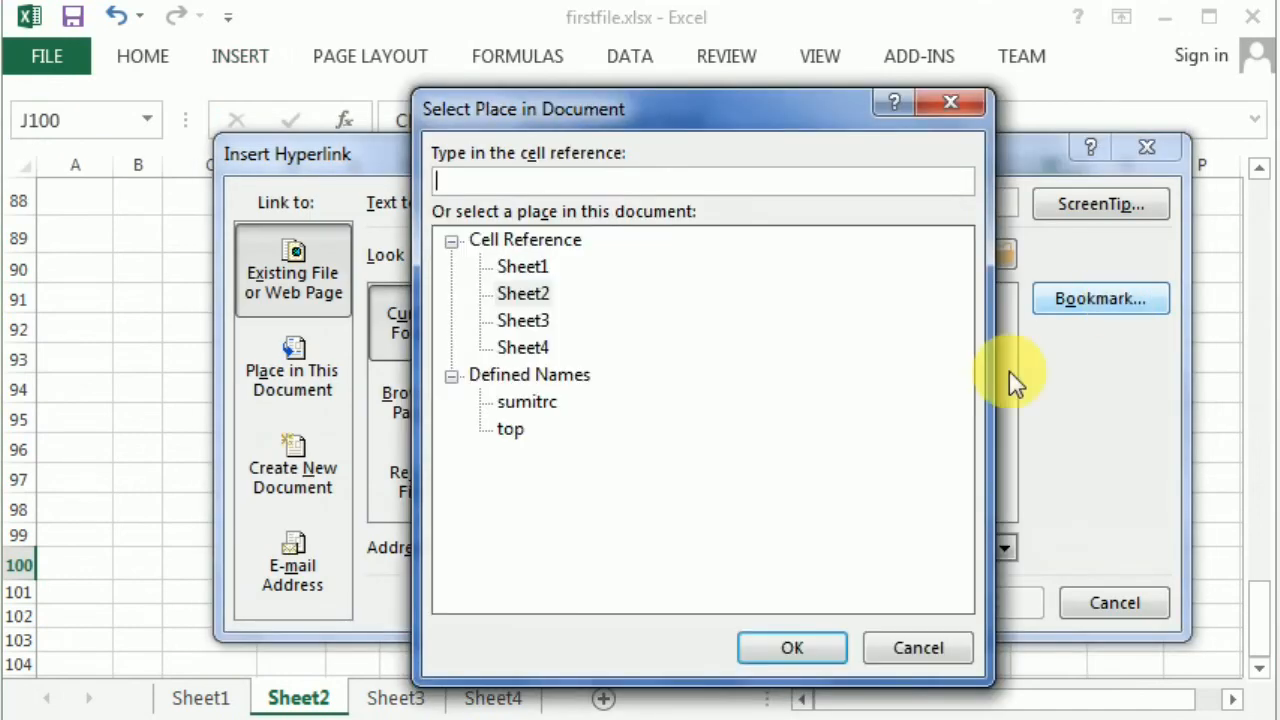
pyautogui.click(511, 429)
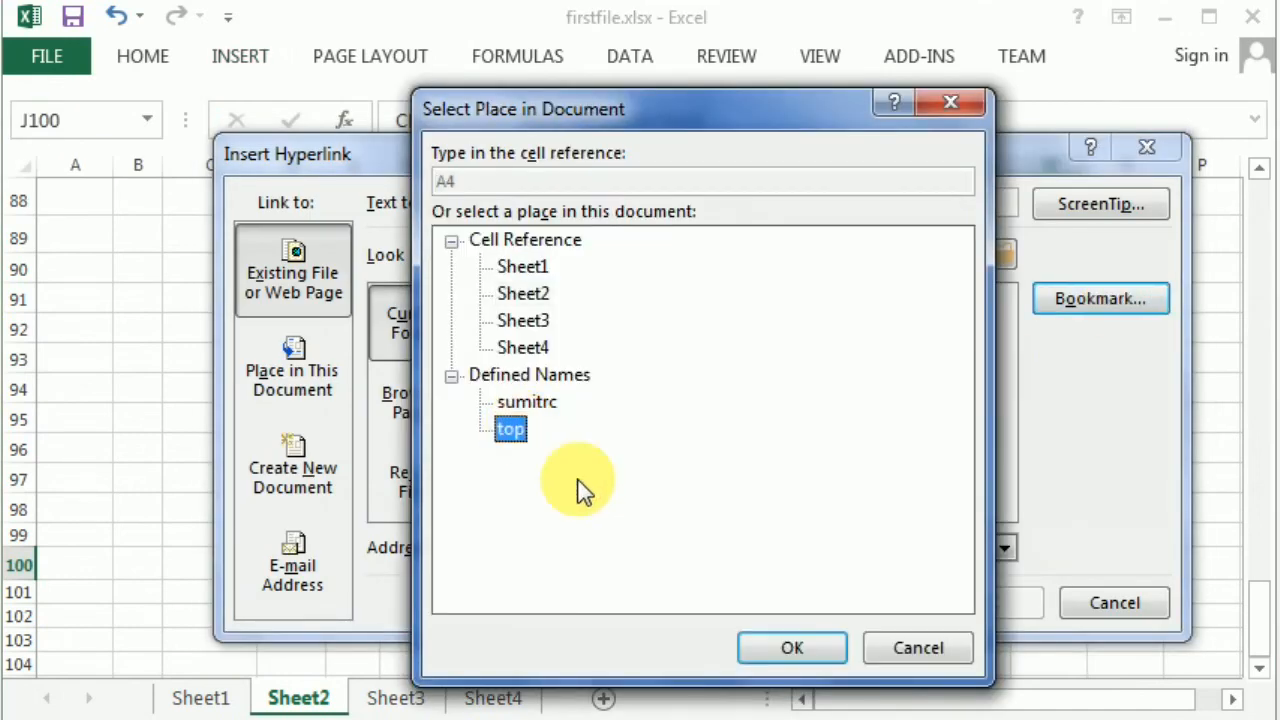
pyautogui.click(755, 658)
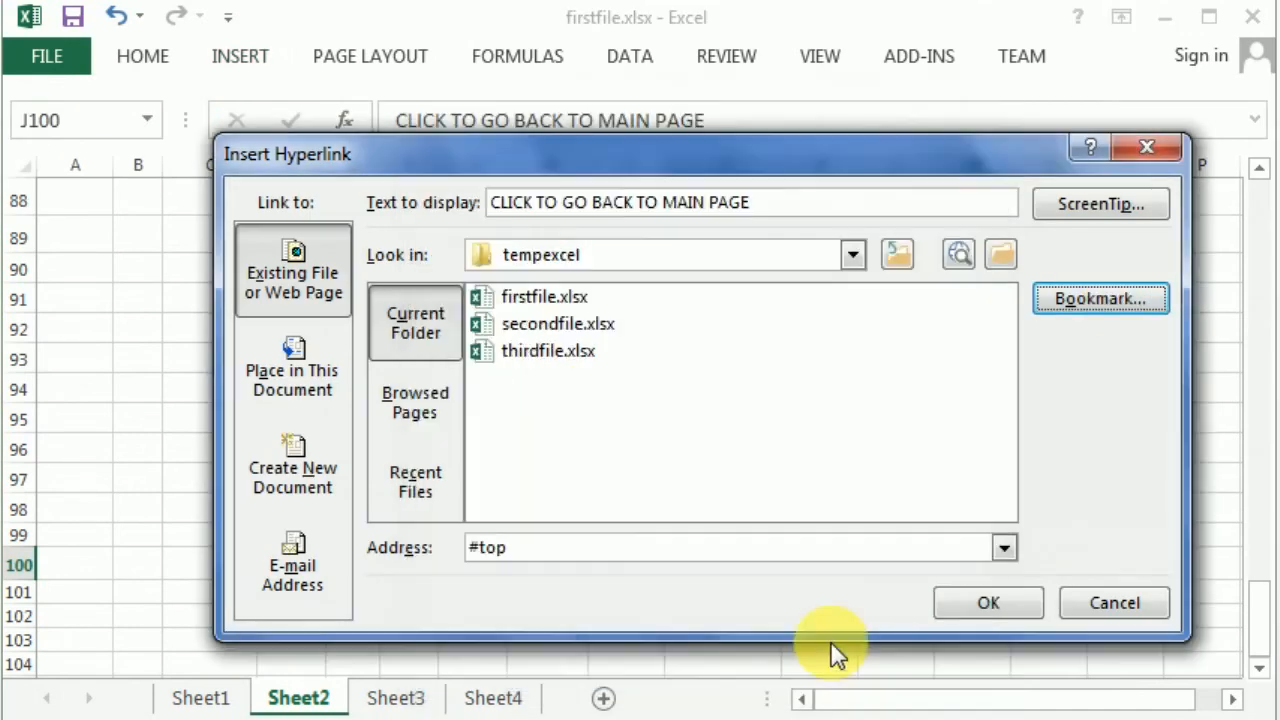
pyautogui.click(960, 604)
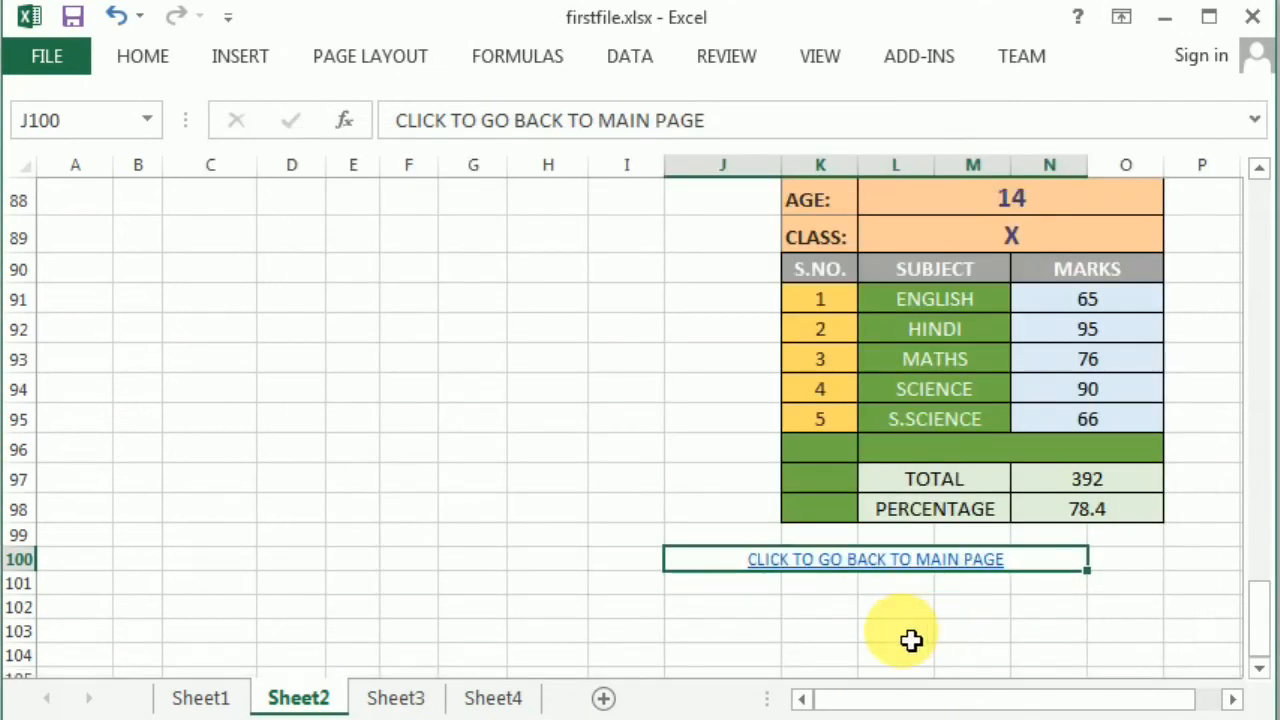
# - Test the J100 back link, the J8 CLICK HERE link to the second report card, and the back link again
pyautogui.click(877, 553)
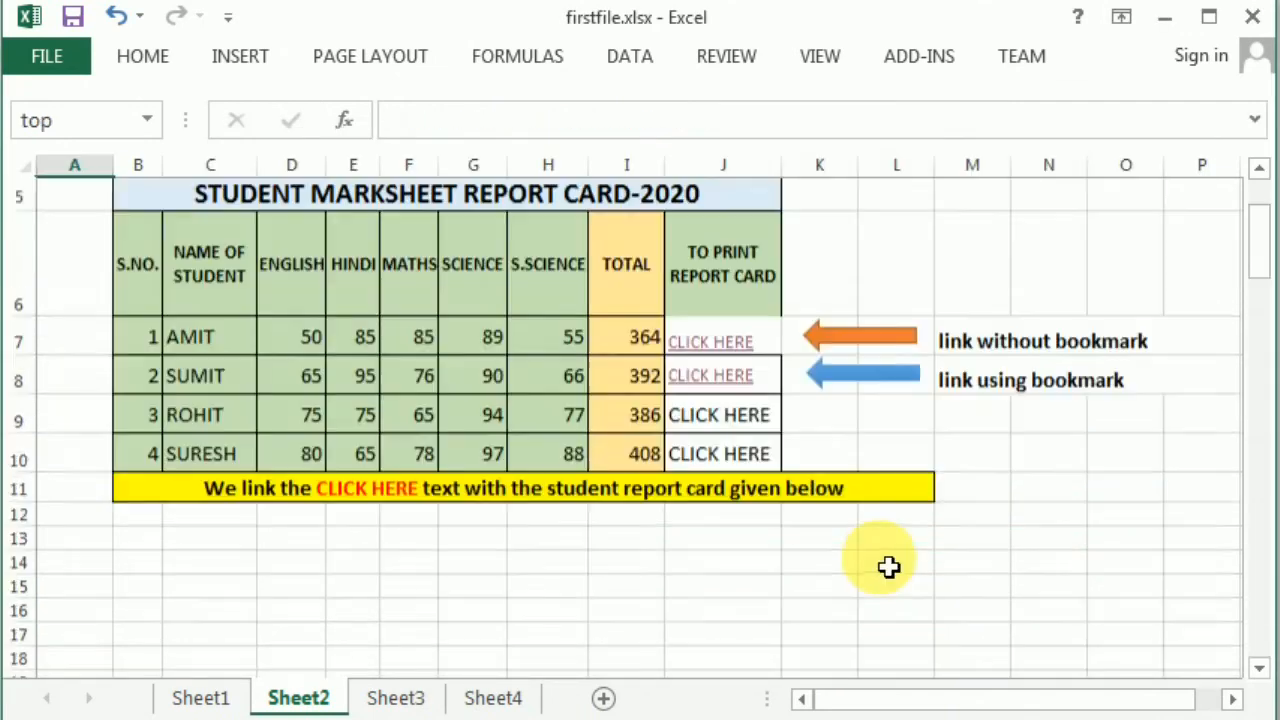
pyautogui.scroll(1, 889, 567)
pyautogui.click(728, 442)
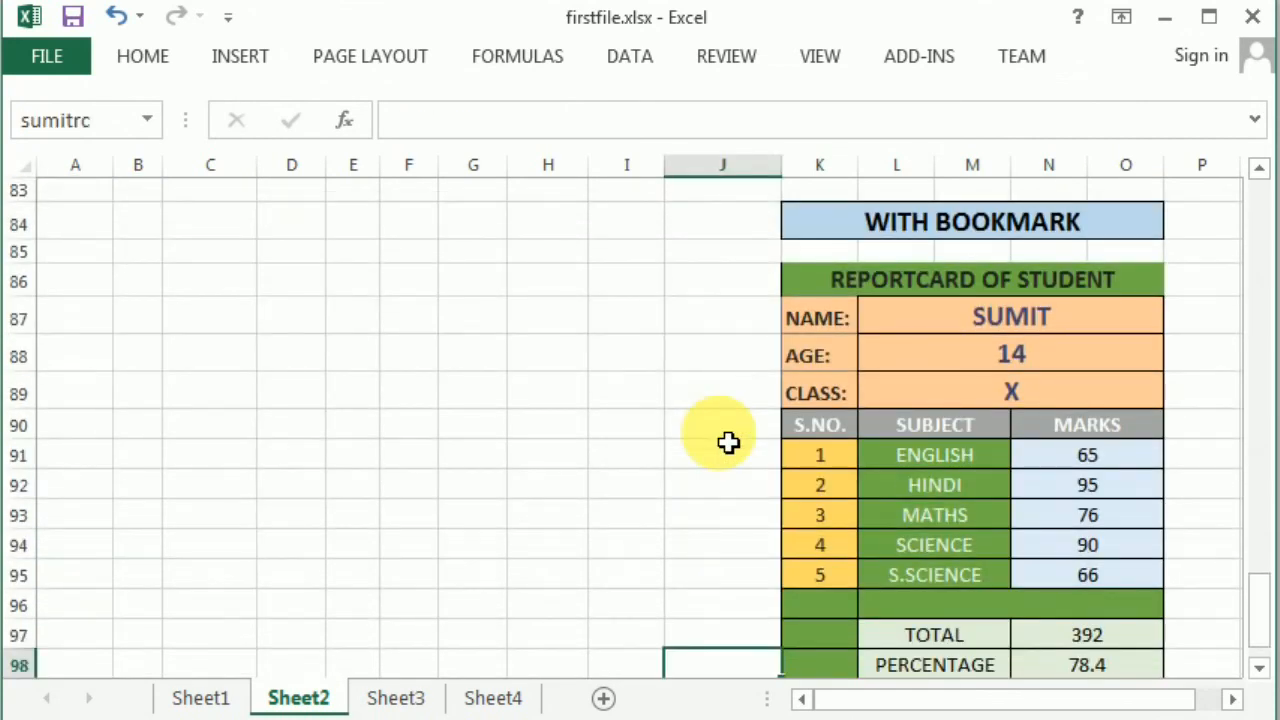
pyautogui.scroll(-1, 792, 527)
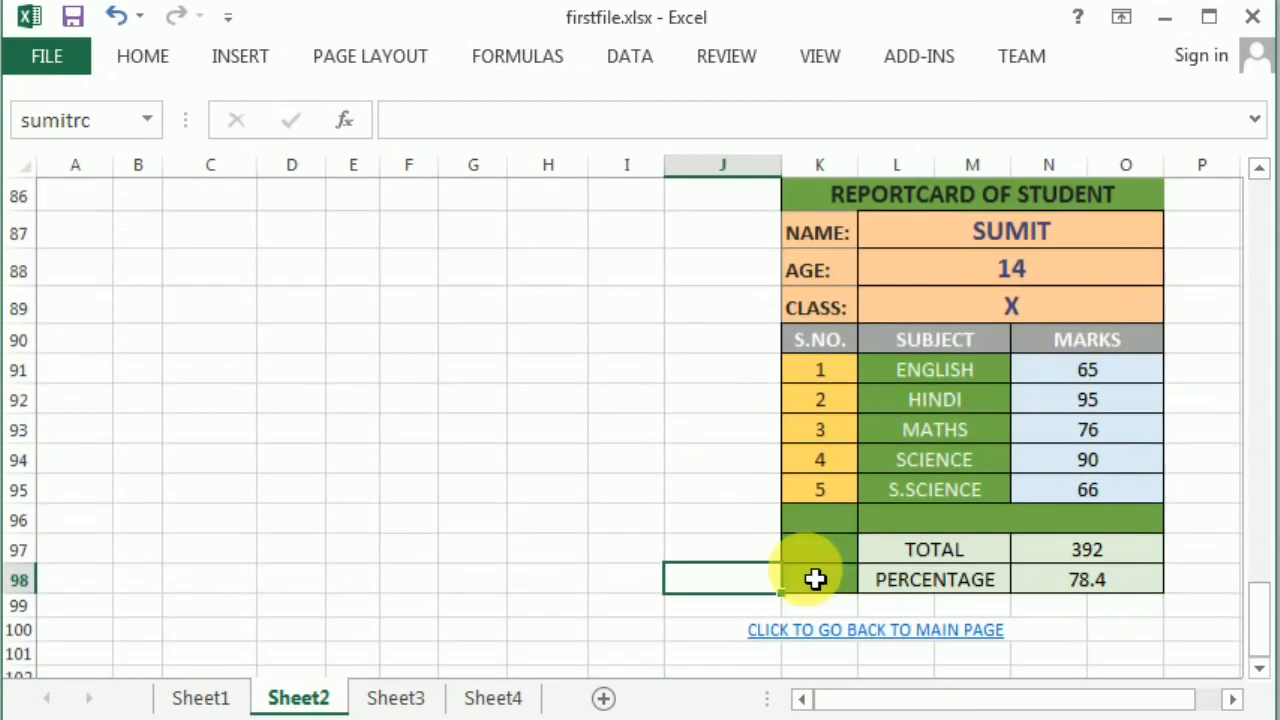
pyautogui.click(826, 630)
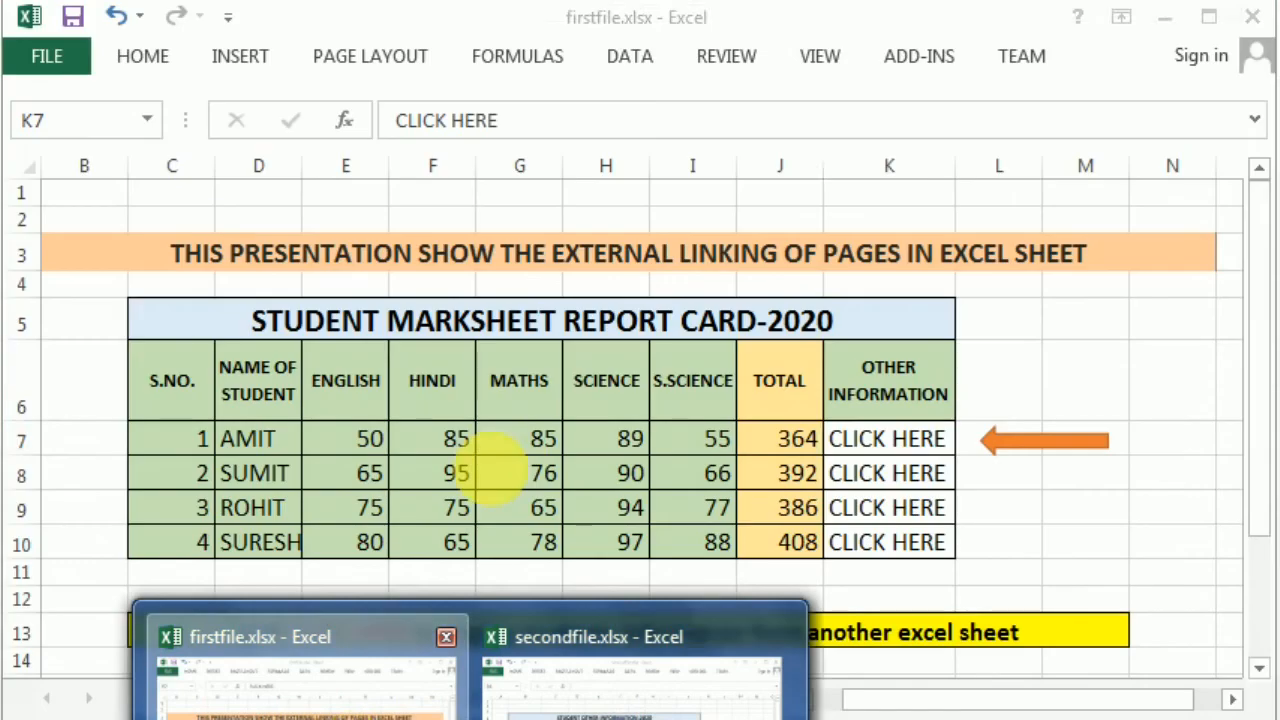
# - Bring firstfile.xlsx forward, then switch to secondfile.xlsx's student information sheet
pyautogui.click(286, 680)
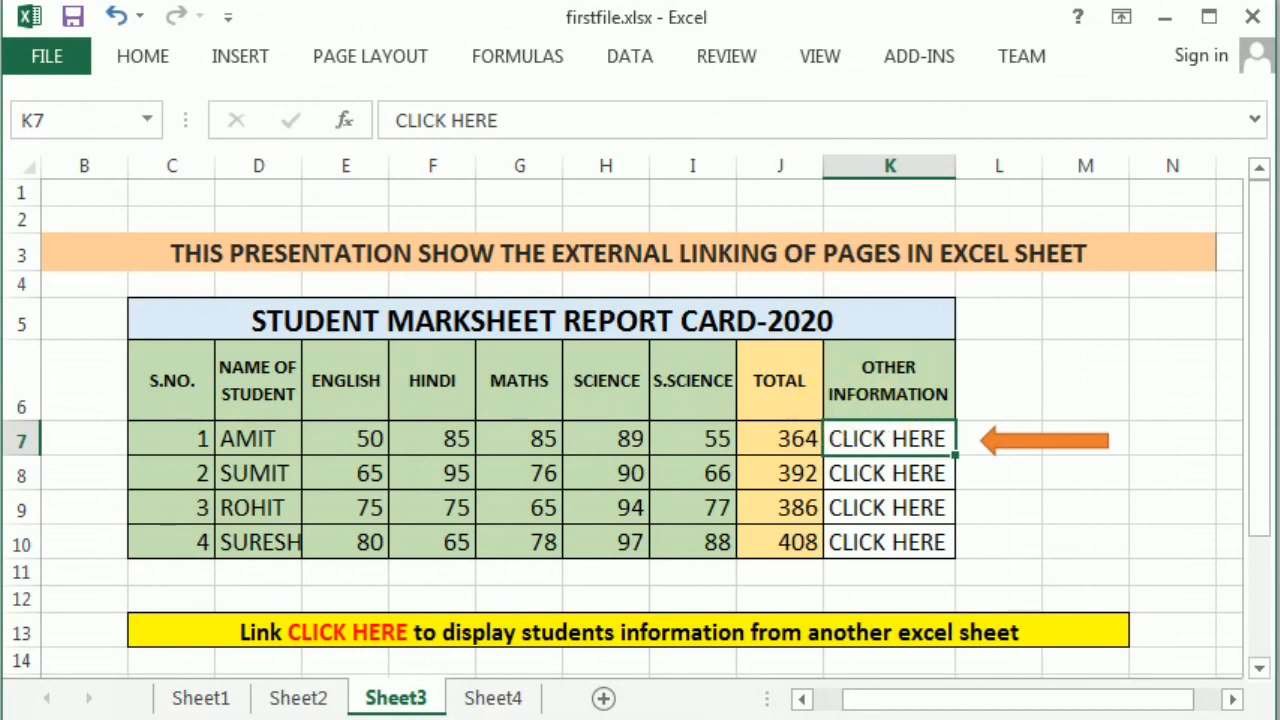
pyautogui.click(591, 689)
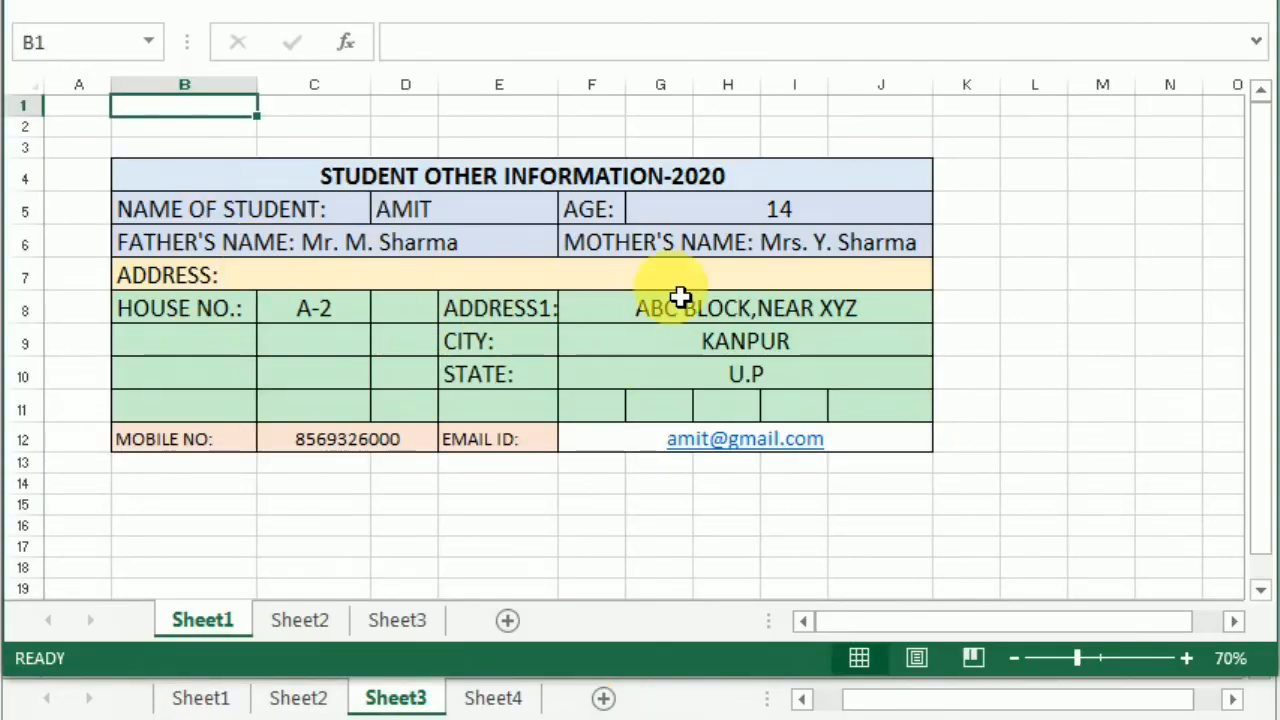
pyautogui.click(445, 214)
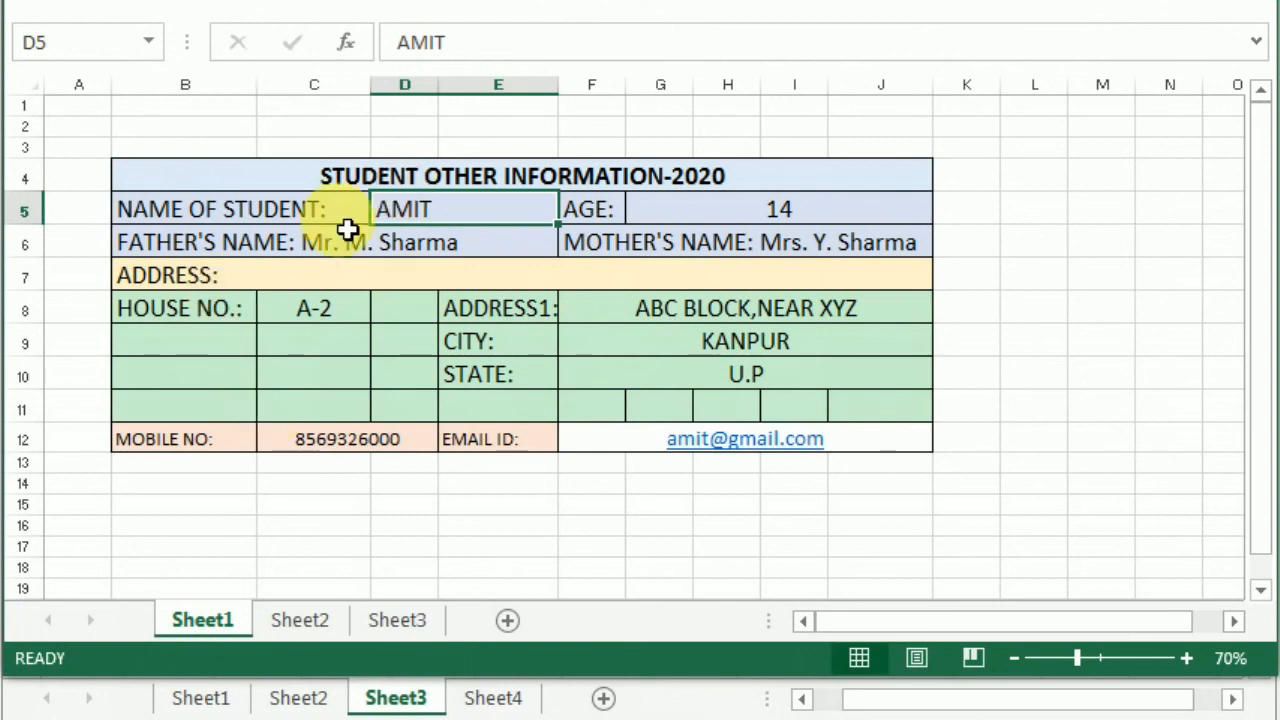
pyautogui.click(176, 119)
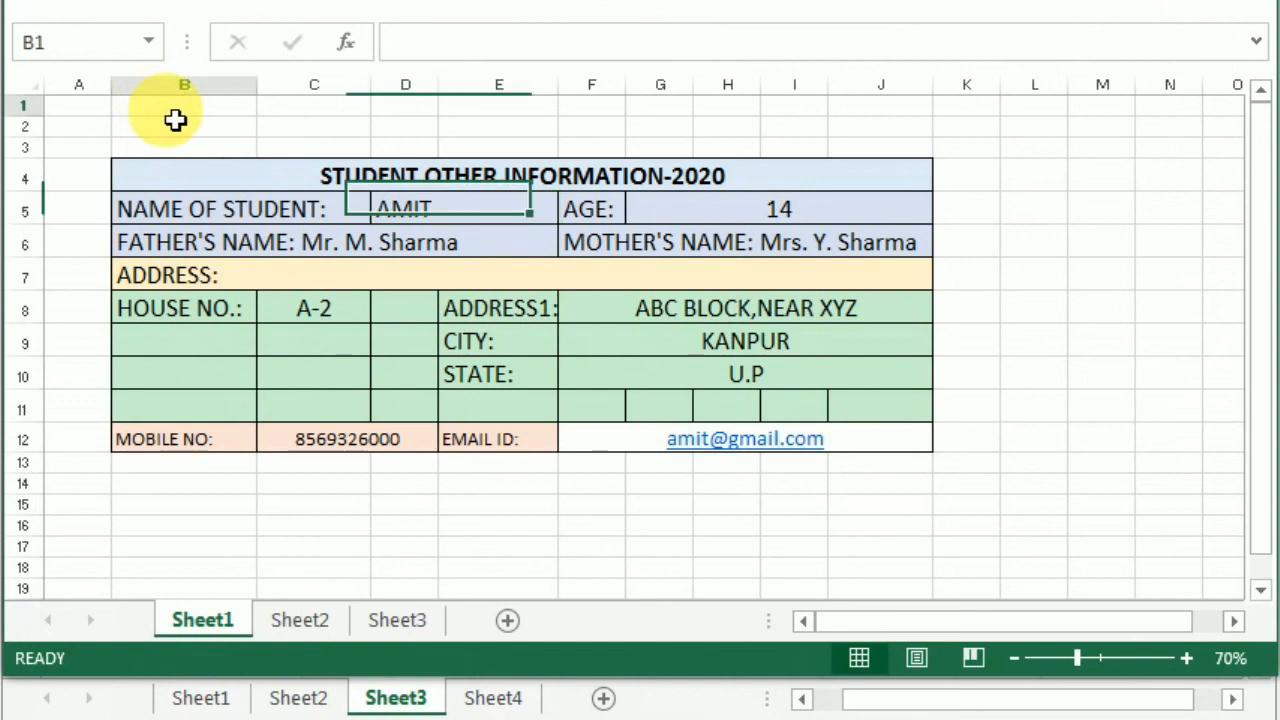
pyautogui.click(57, 40)
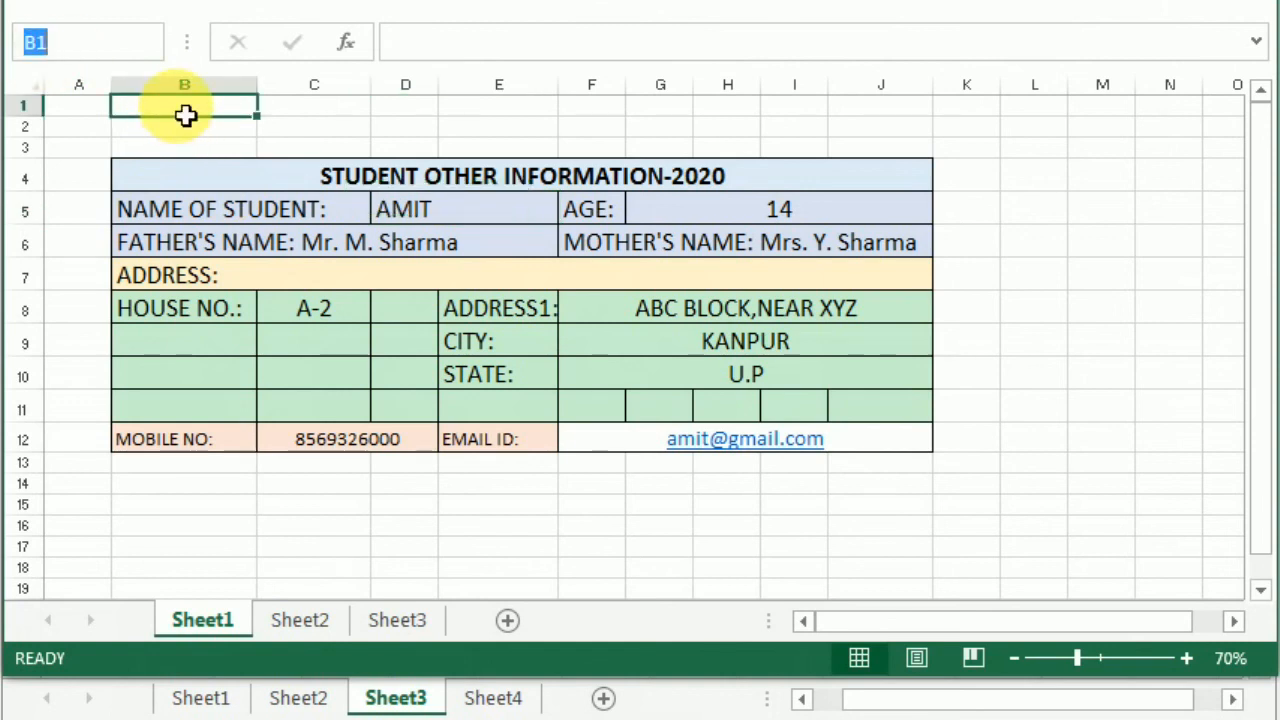
# - Give cell B1 the defined name SHEET2AMIT, then return to firstfile.xlsx's Sheet3 marksheet
pyautogui.rightClick(179, 107)
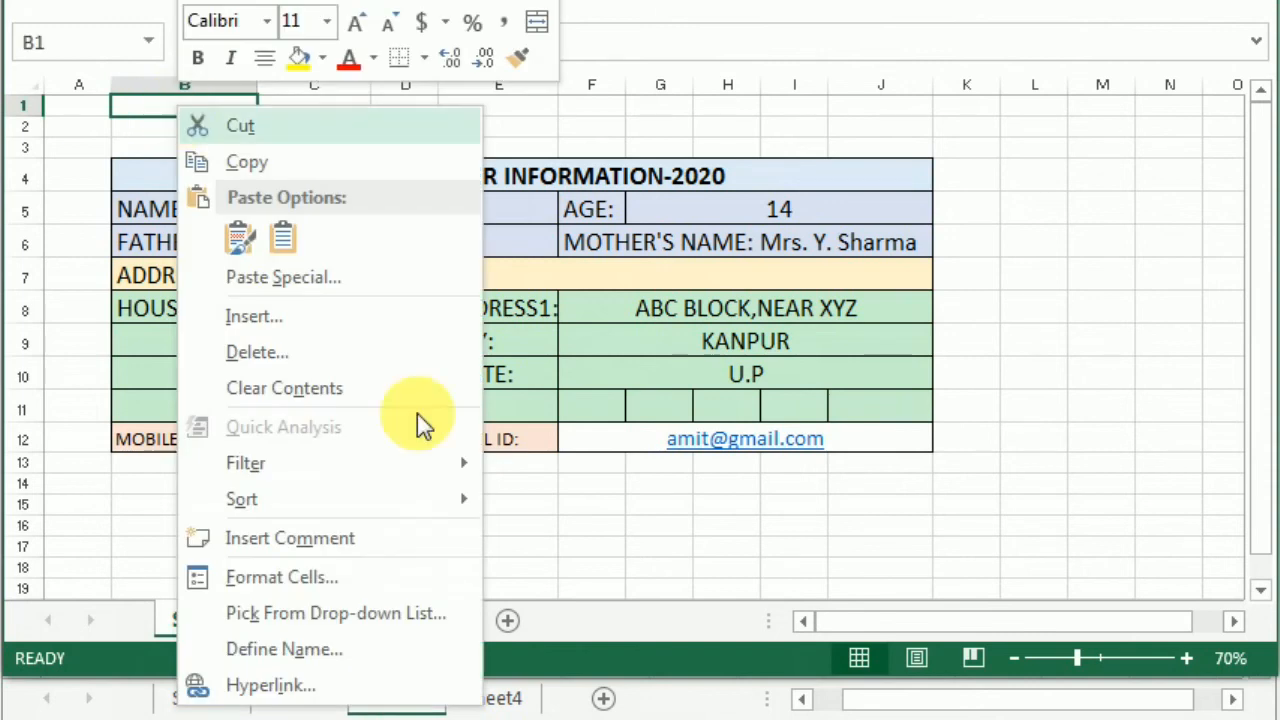
pyautogui.click(315, 640)
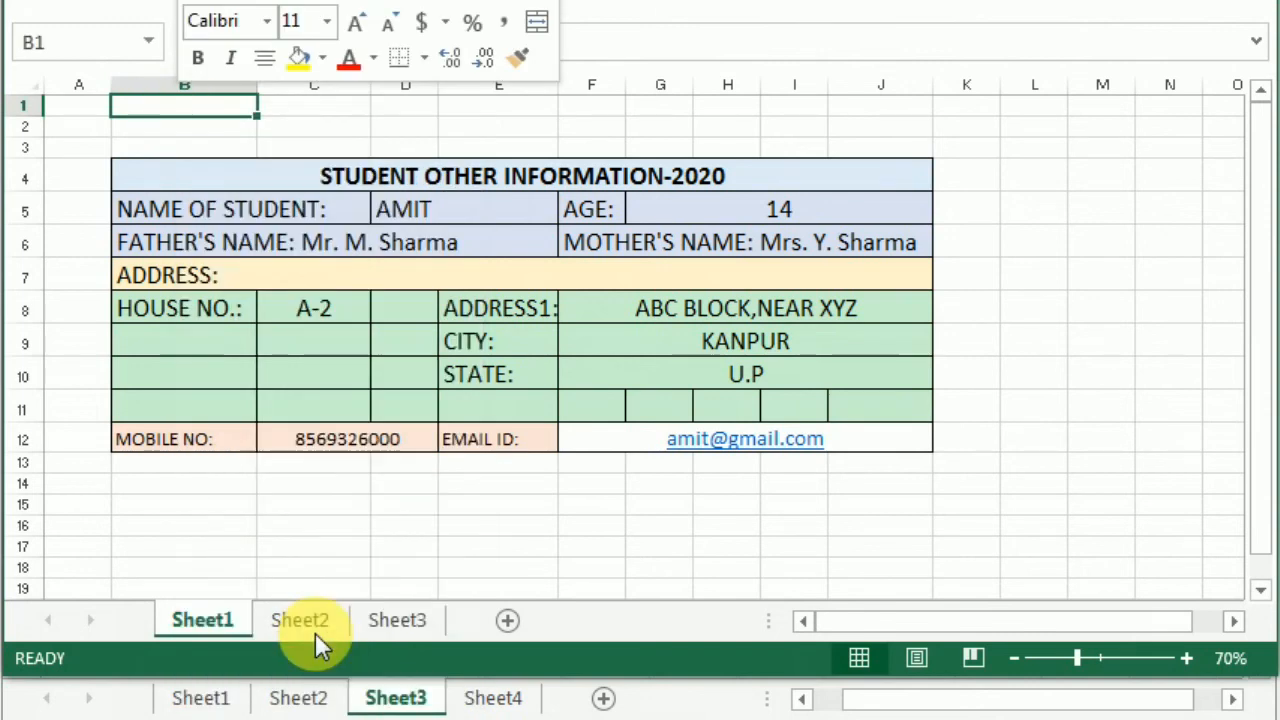
pyautogui.click(224, 518)
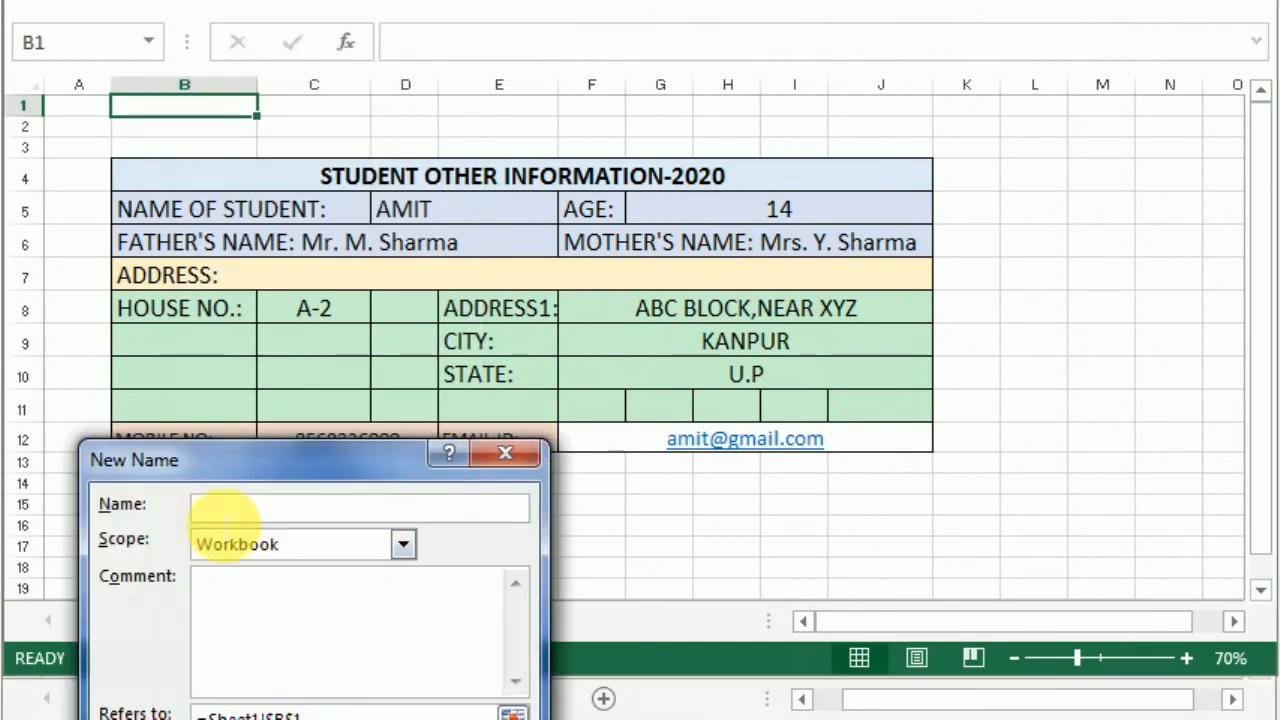
pyautogui.write('SHEET2AMIT')
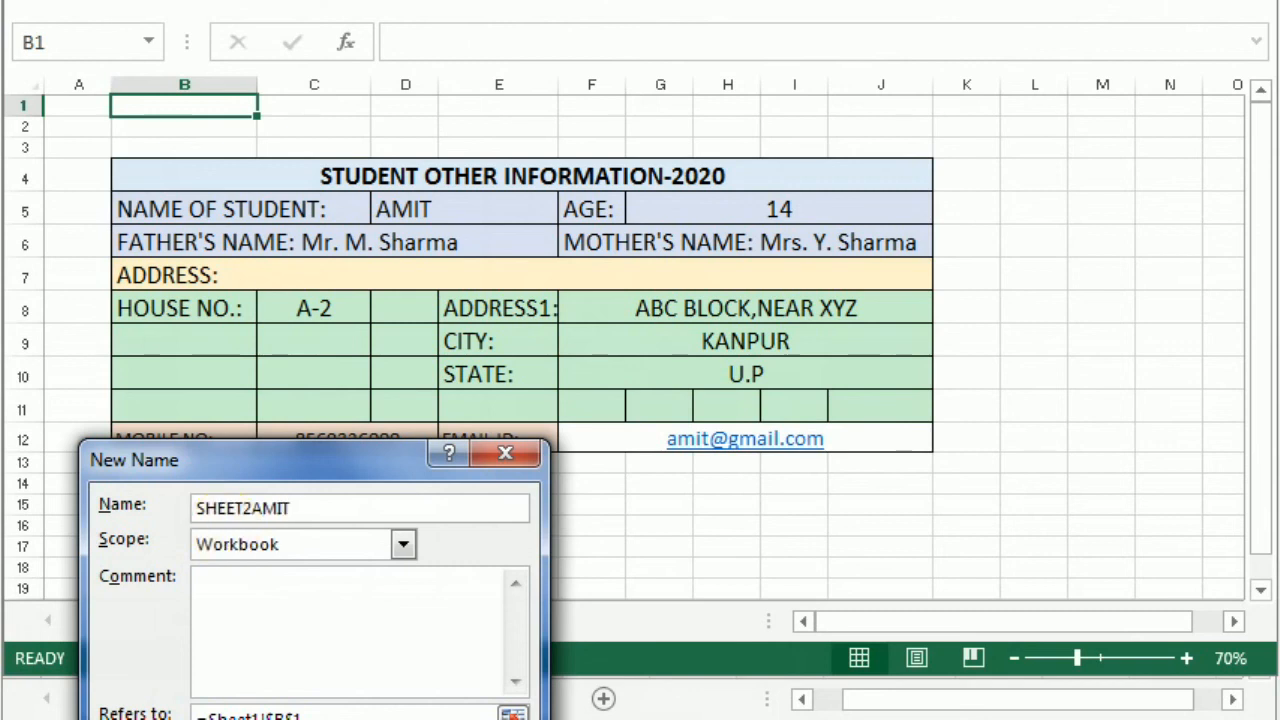
pyautogui.press('Return')
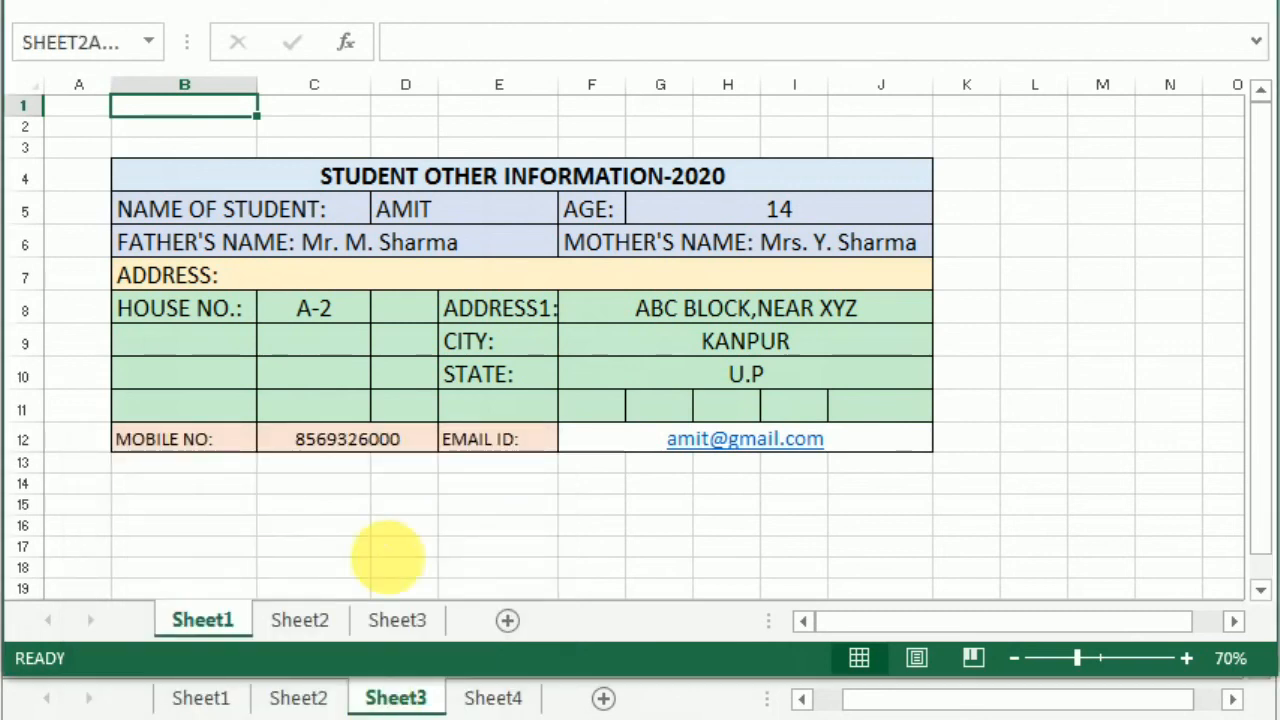
pyautogui.click(710, 705)
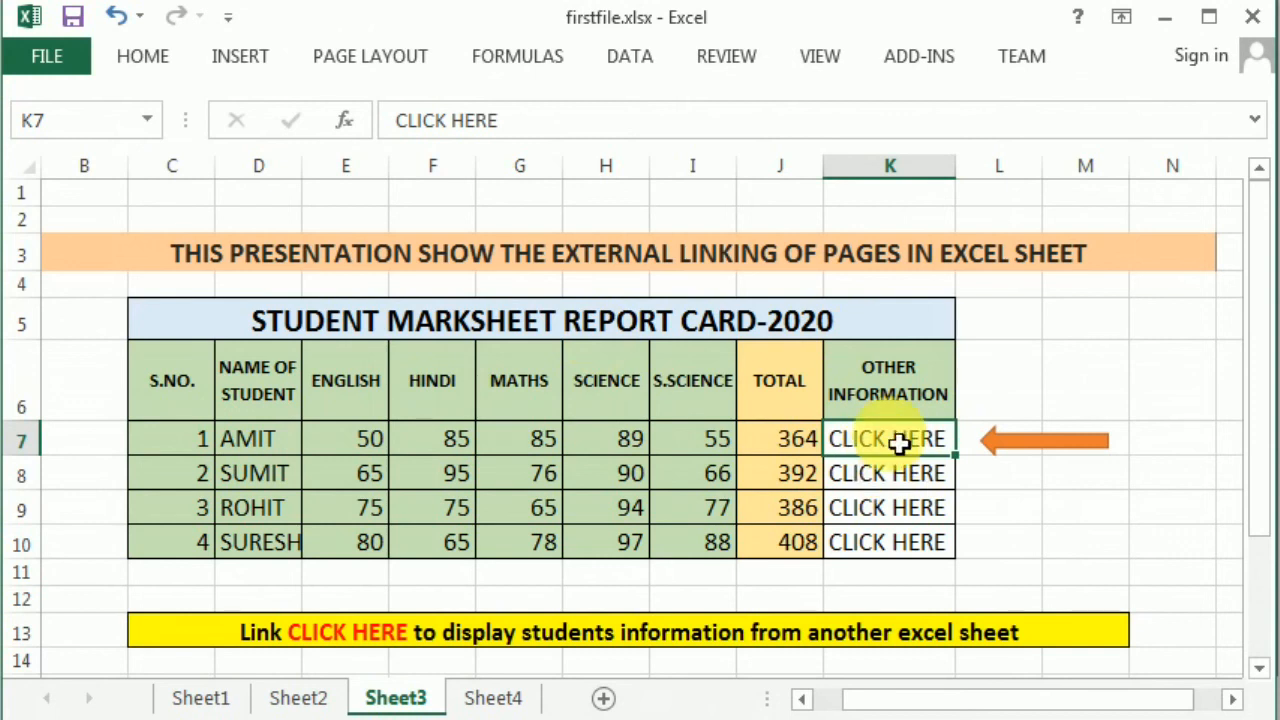
# - Hyperlink K7's CLICK HERE to secondfile.xlsx, bookmarked at the SHEET2AMIT defined name
pyautogui.click(222, 56)
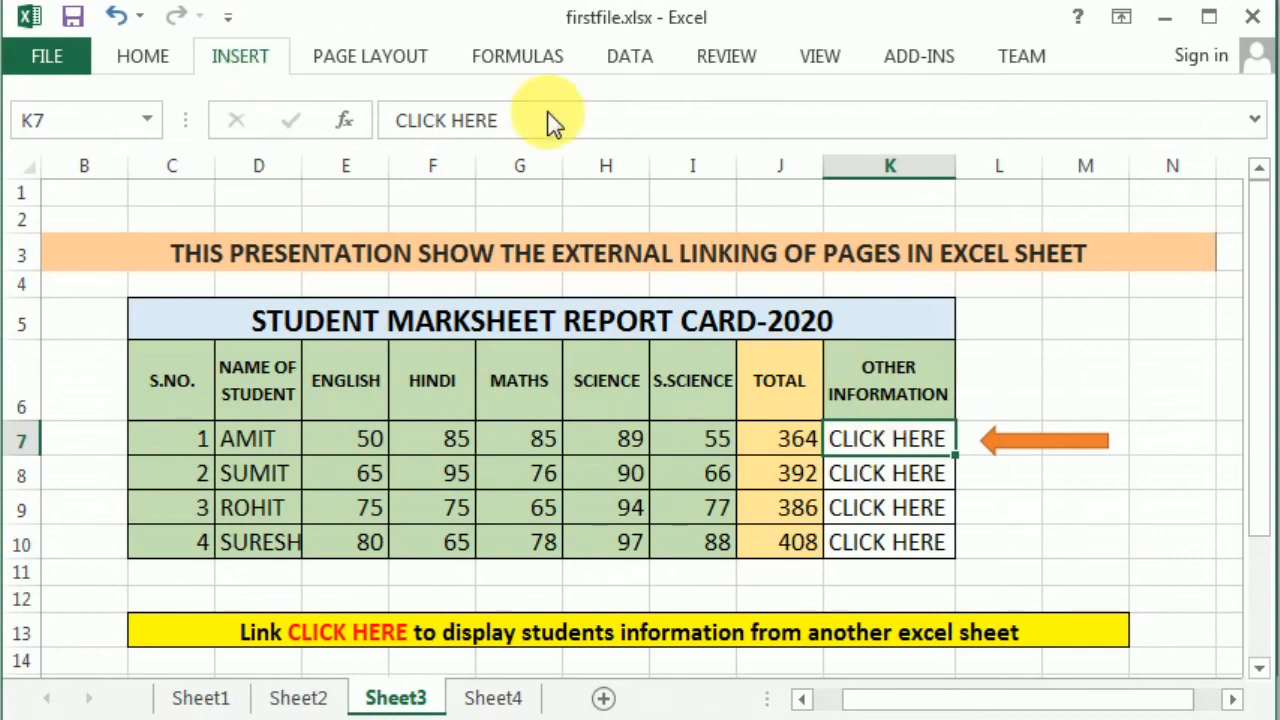
pyautogui.click(945, 135)
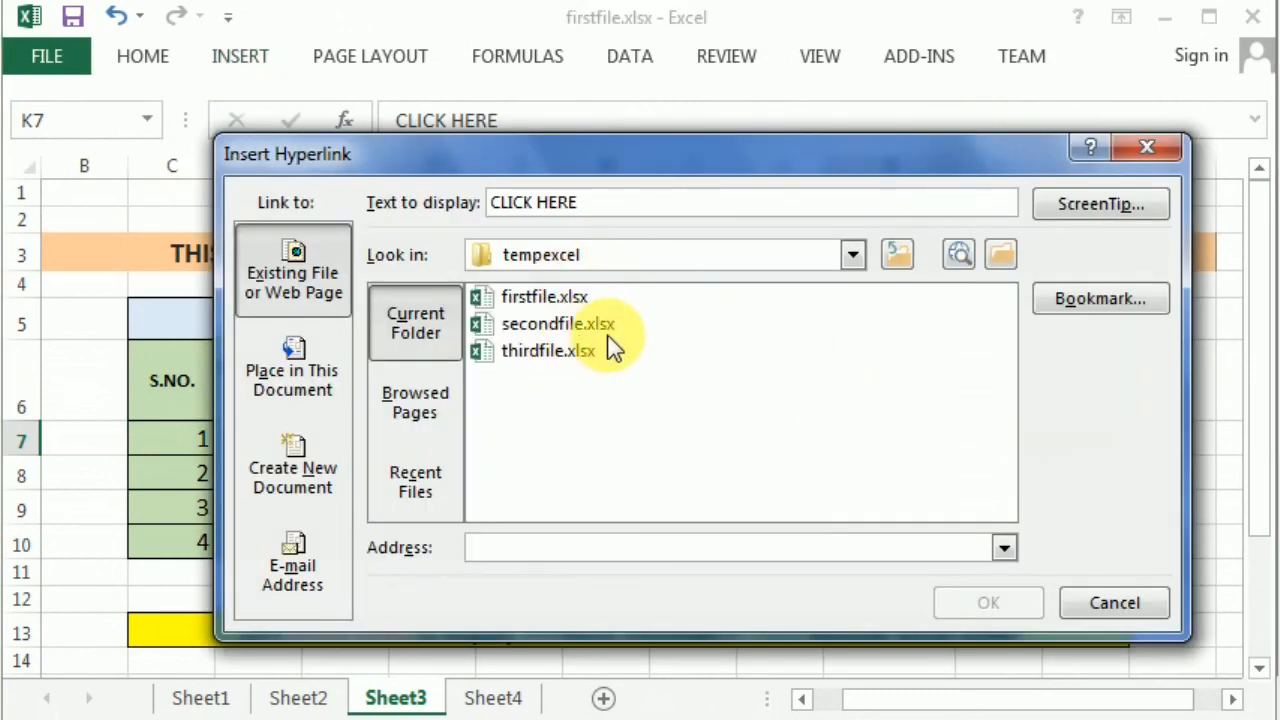
pyautogui.click(600, 326)
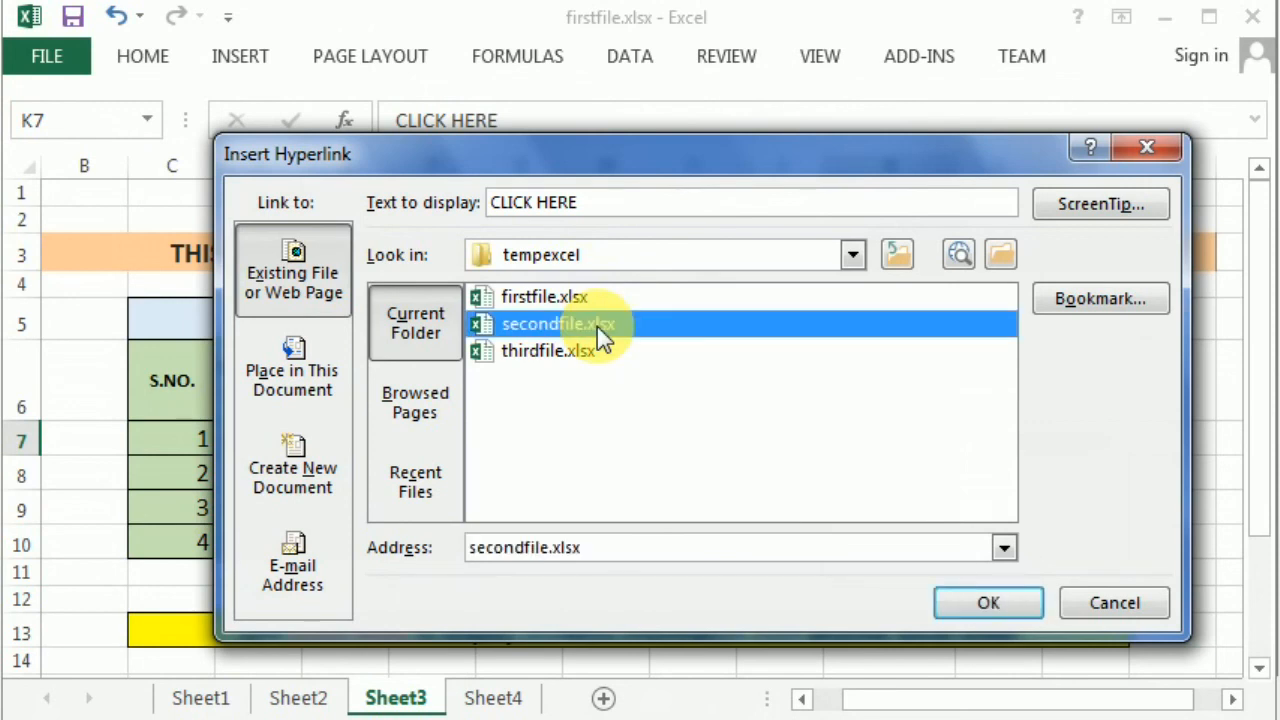
pyautogui.click(1082, 302)
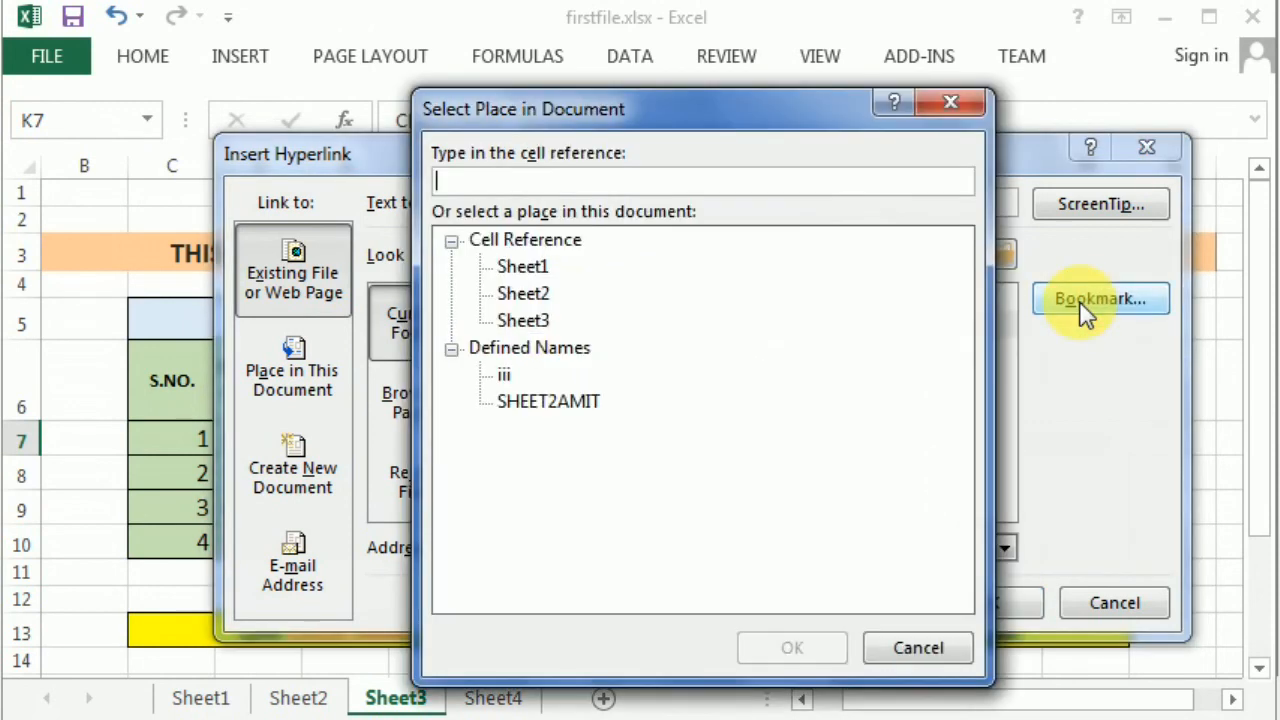
pyautogui.click(560, 401)
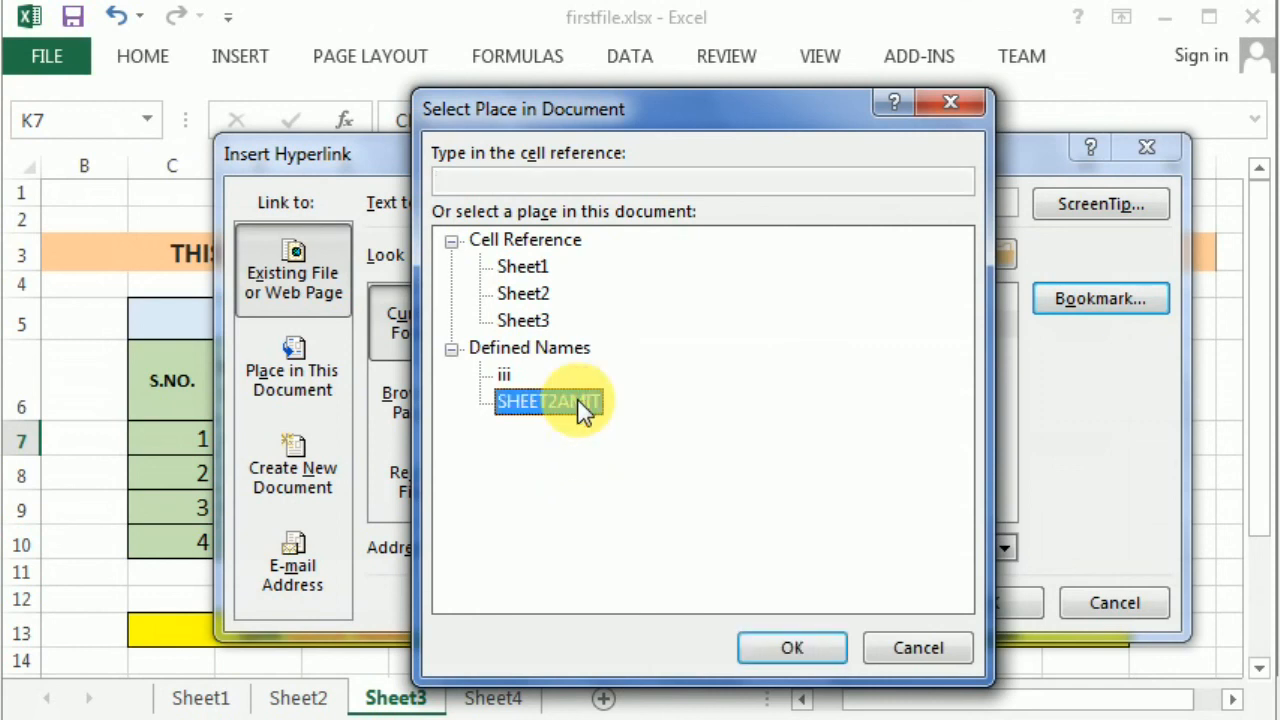
pyautogui.click(784, 645)
pyautogui.click(982, 605)
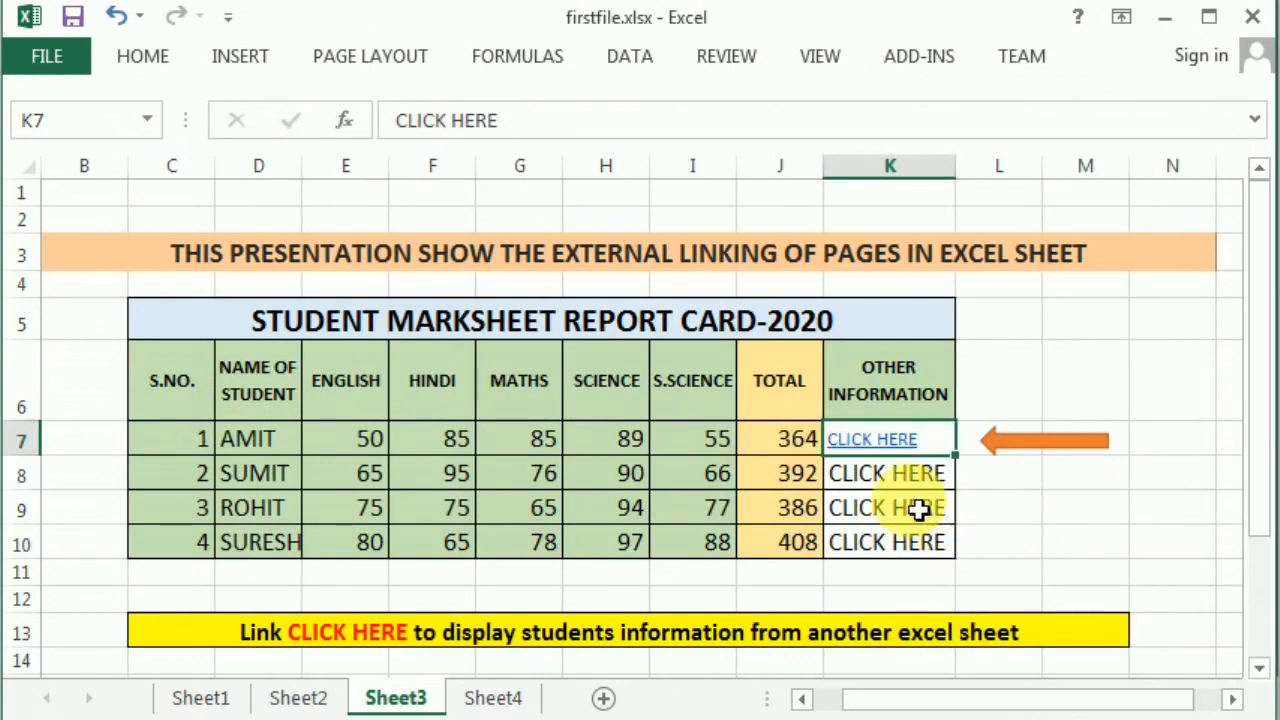
# - Follow CLICK HERE to secondfile.xlsx, enter GOBACK in cell B13, and return to firstfile.xlsx
pyautogui.click(862, 438)
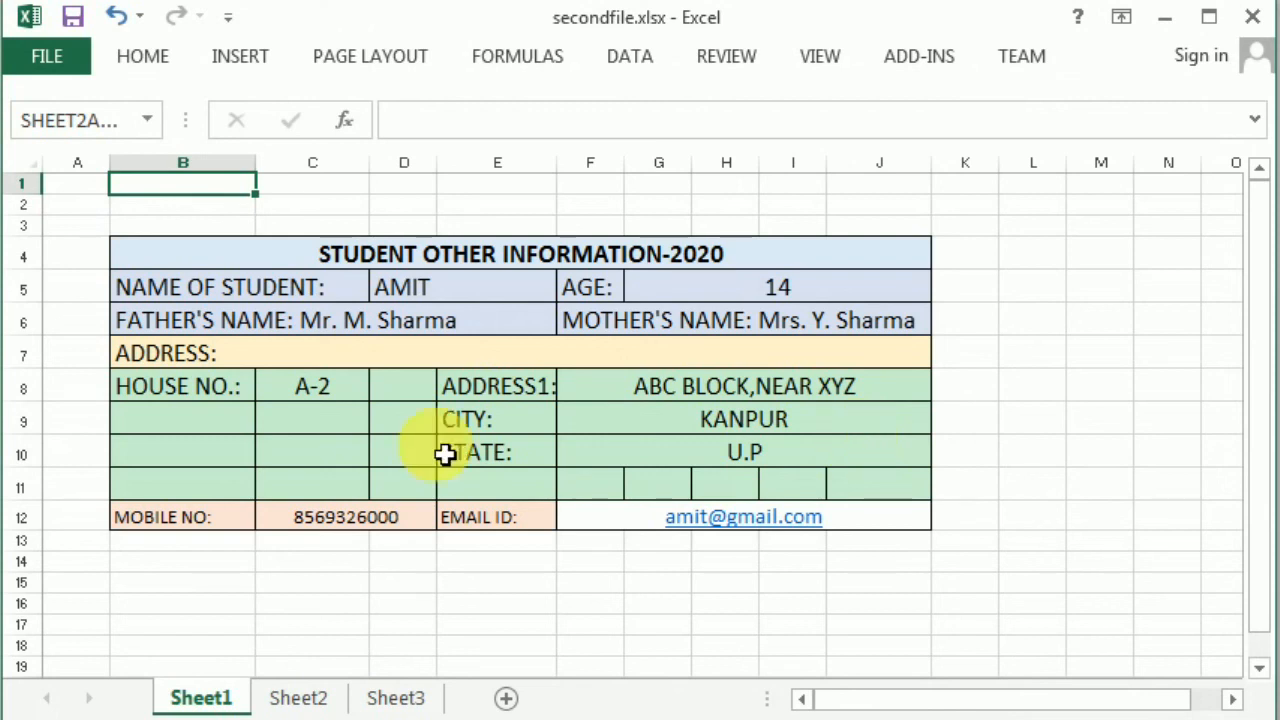
pyautogui.click(172, 552)
pyautogui.doubleClick(172, 552)
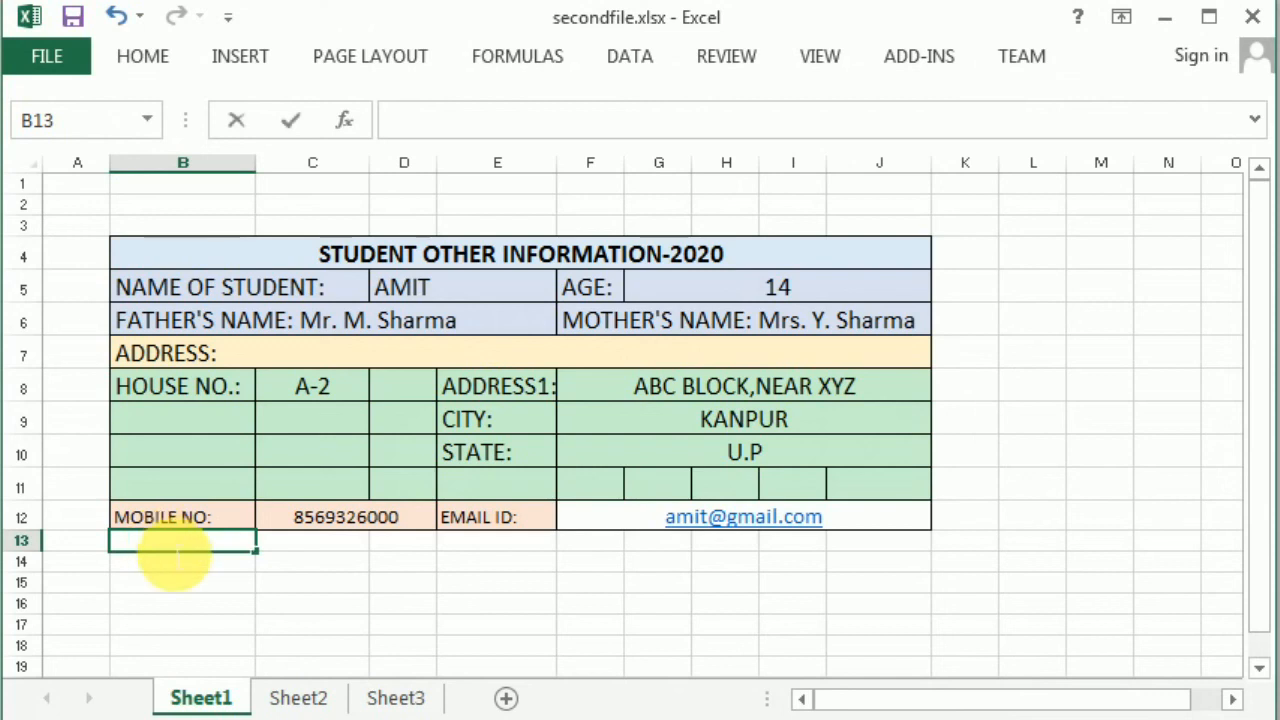
pyautogui.write('GOBAC')
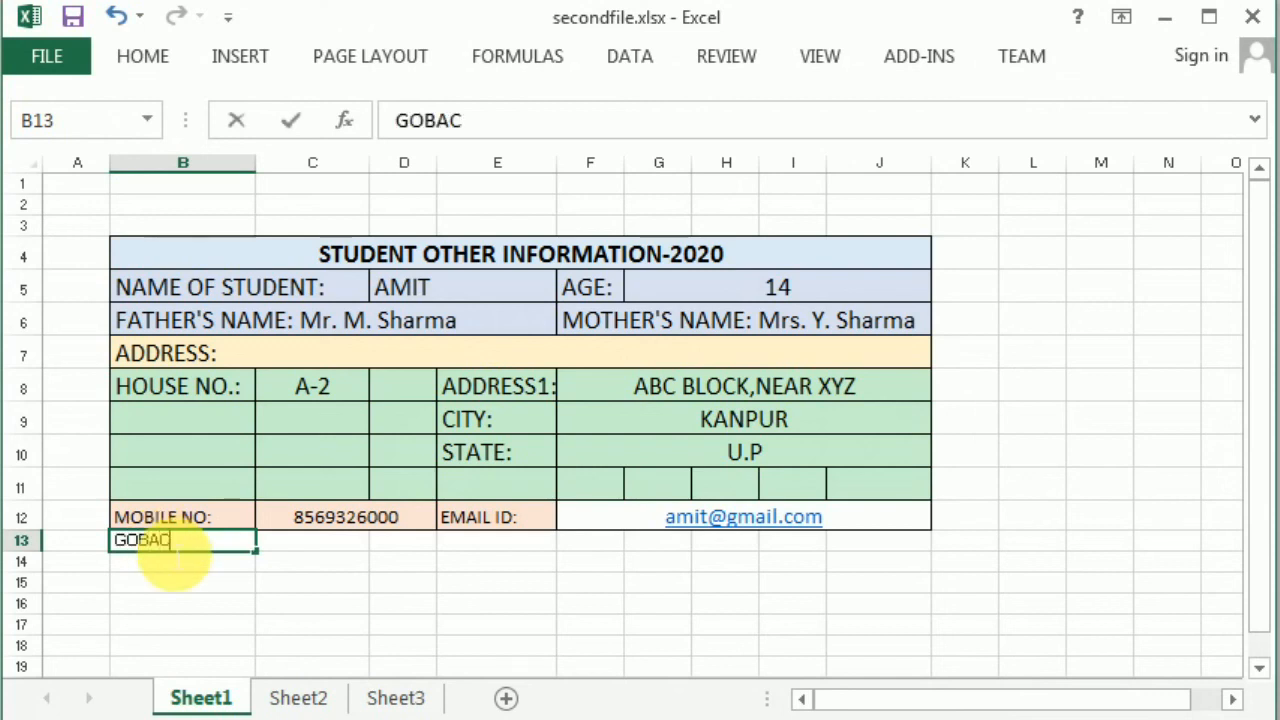
pyautogui.write('K')
pyautogui.press('Return')
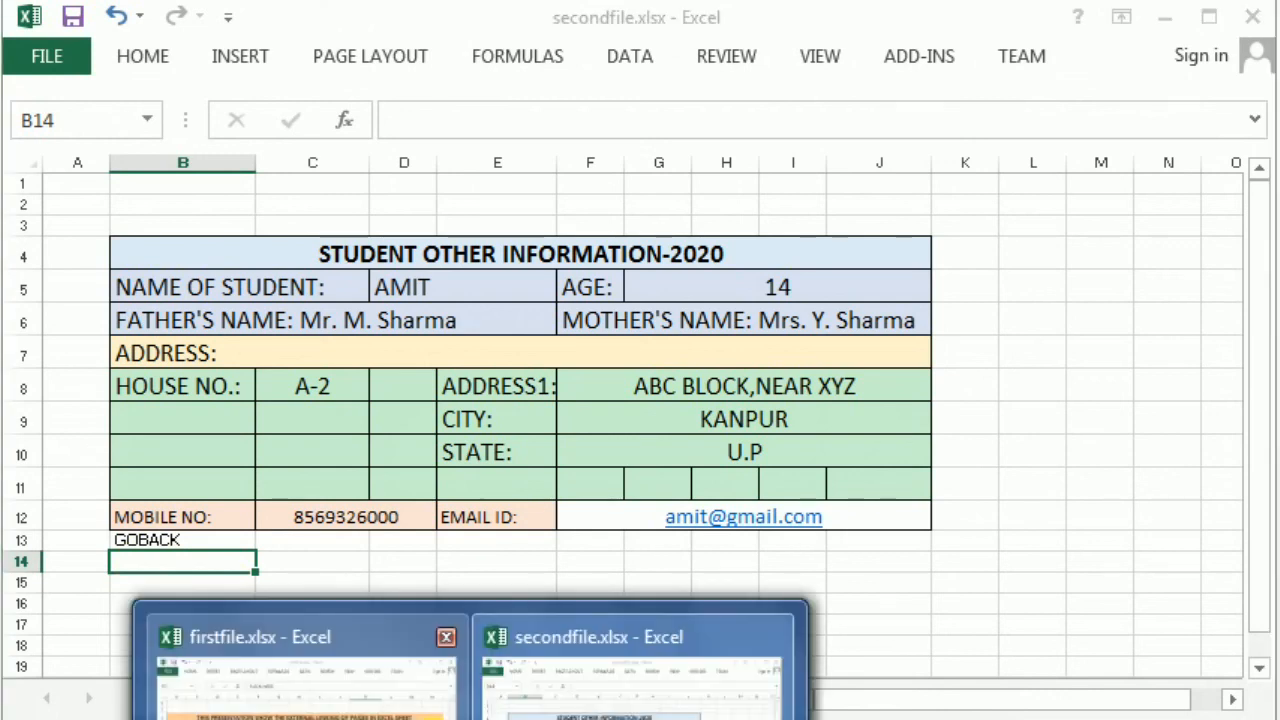
pyautogui.click(360, 686)
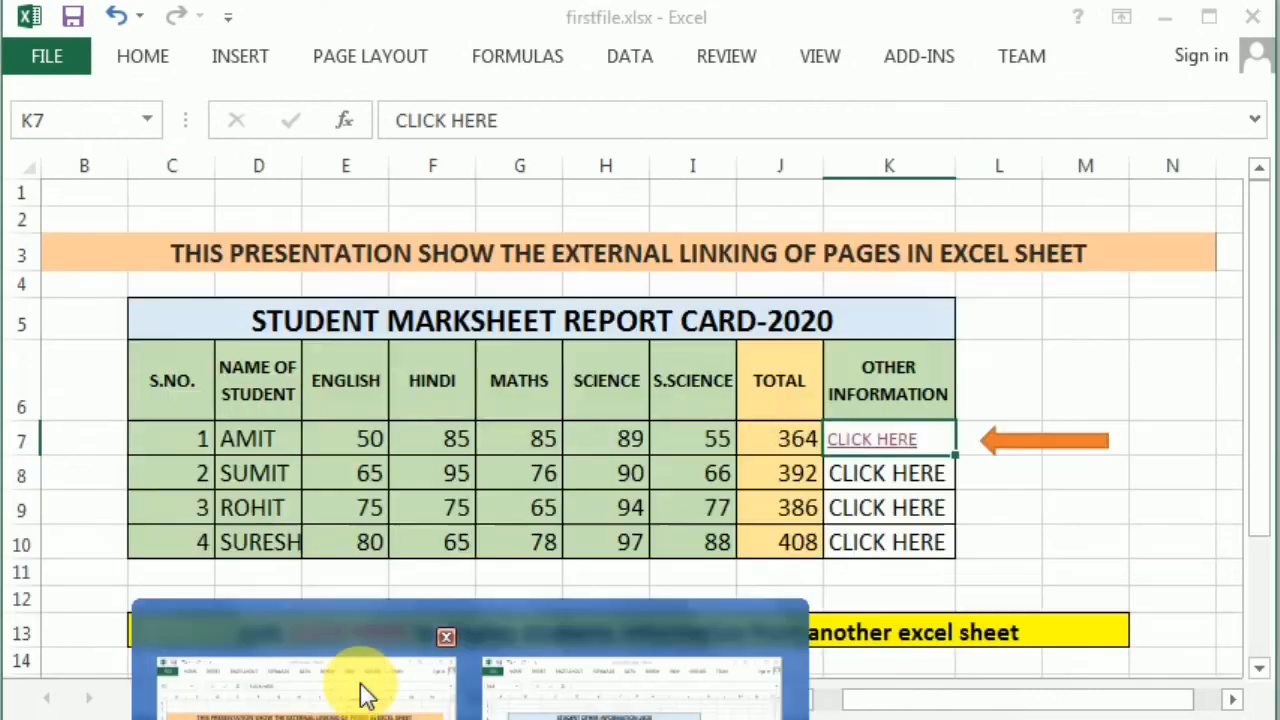
# - Give Sheet3 cell C1 the workbook-scoped name GOBACKSHEET1
pyautogui.click(176, 207)
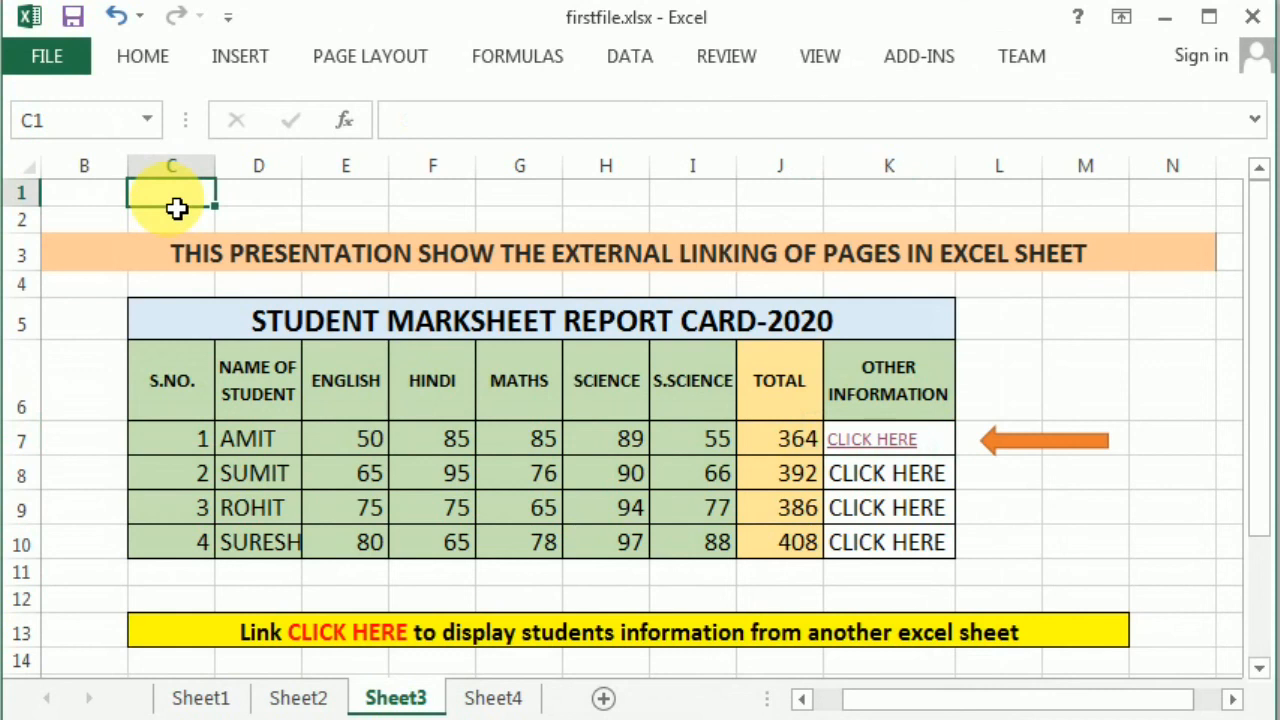
pyautogui.rightClick(176, 207)
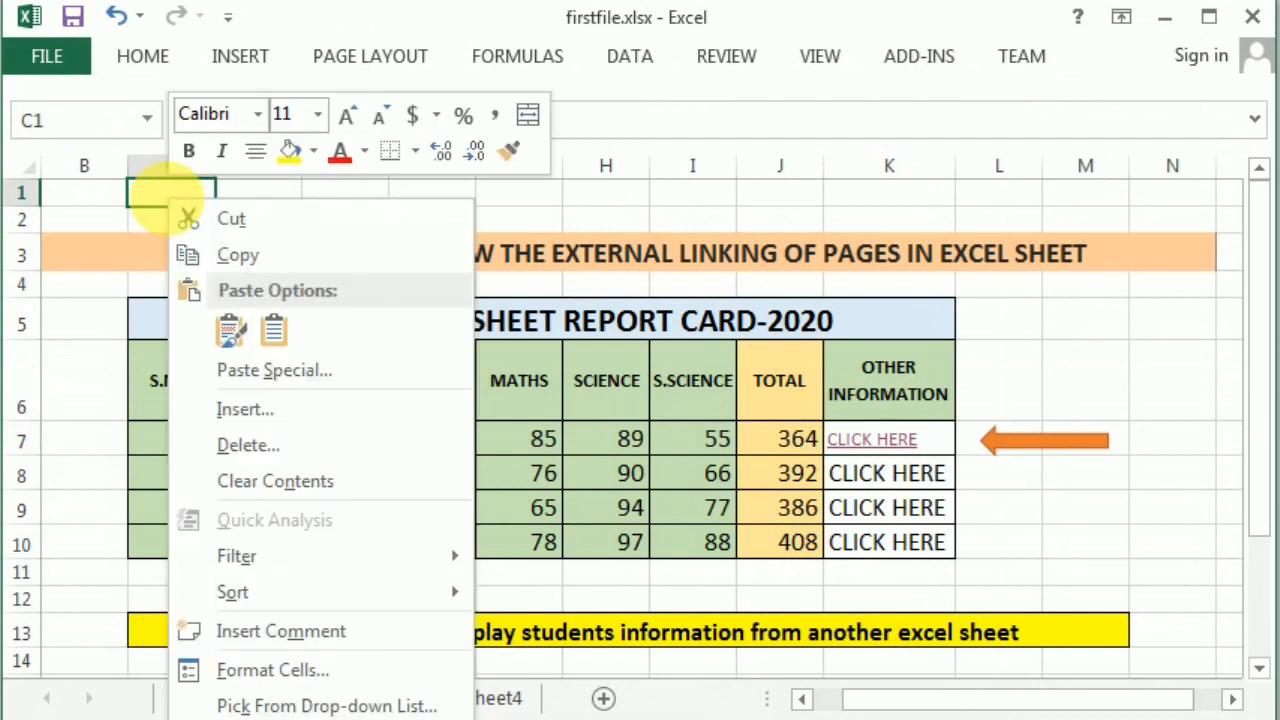
pyautogui.click(291, 670)
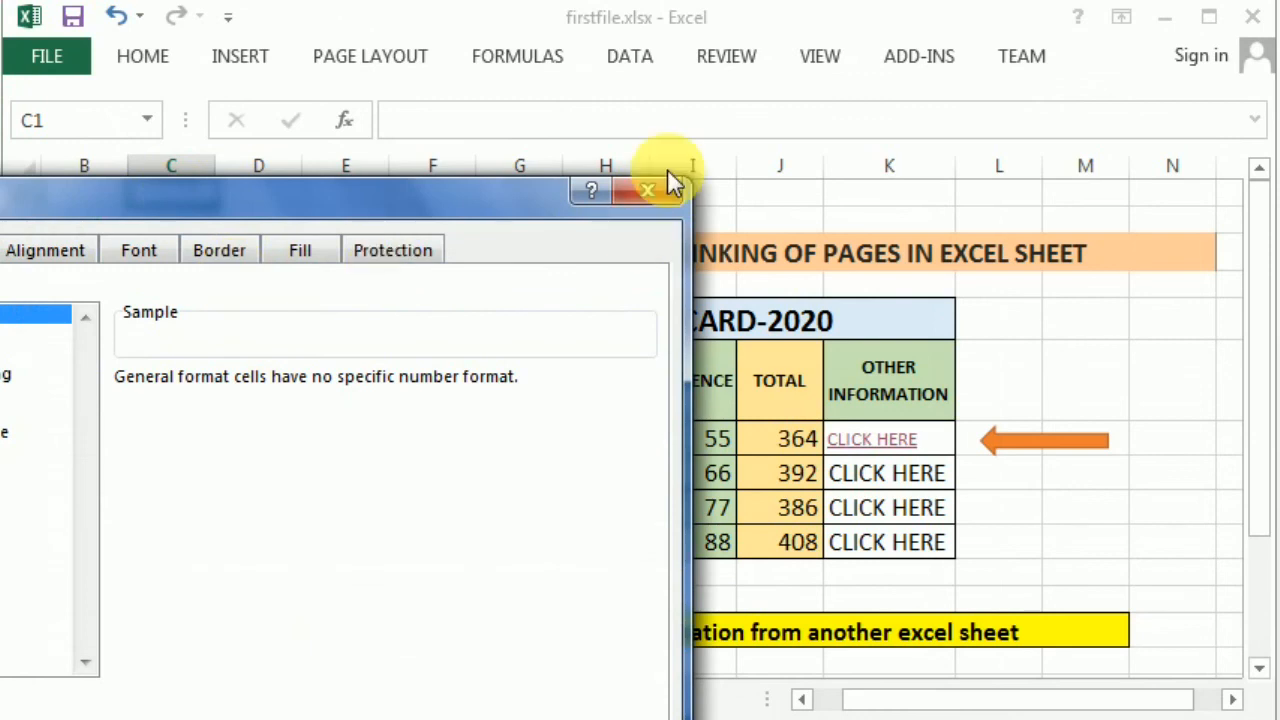
pyautogui.click(663, 192)
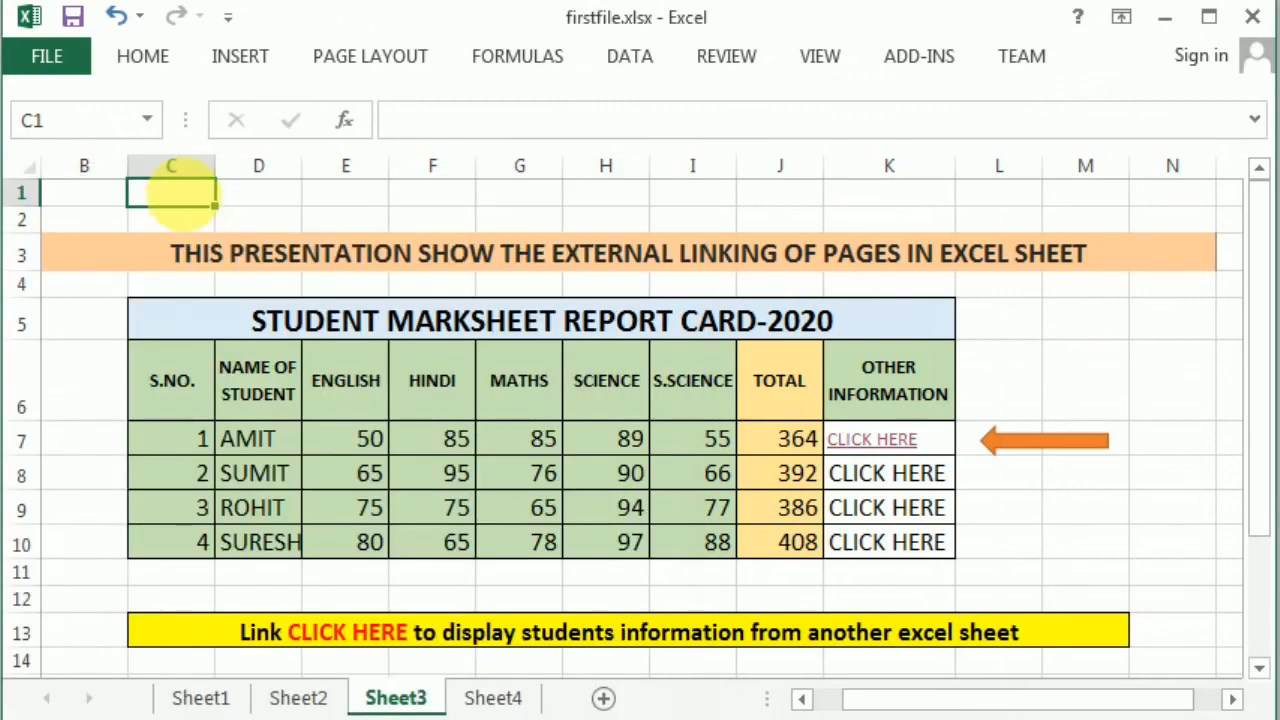
pyautogui.rightClick(178, 192)
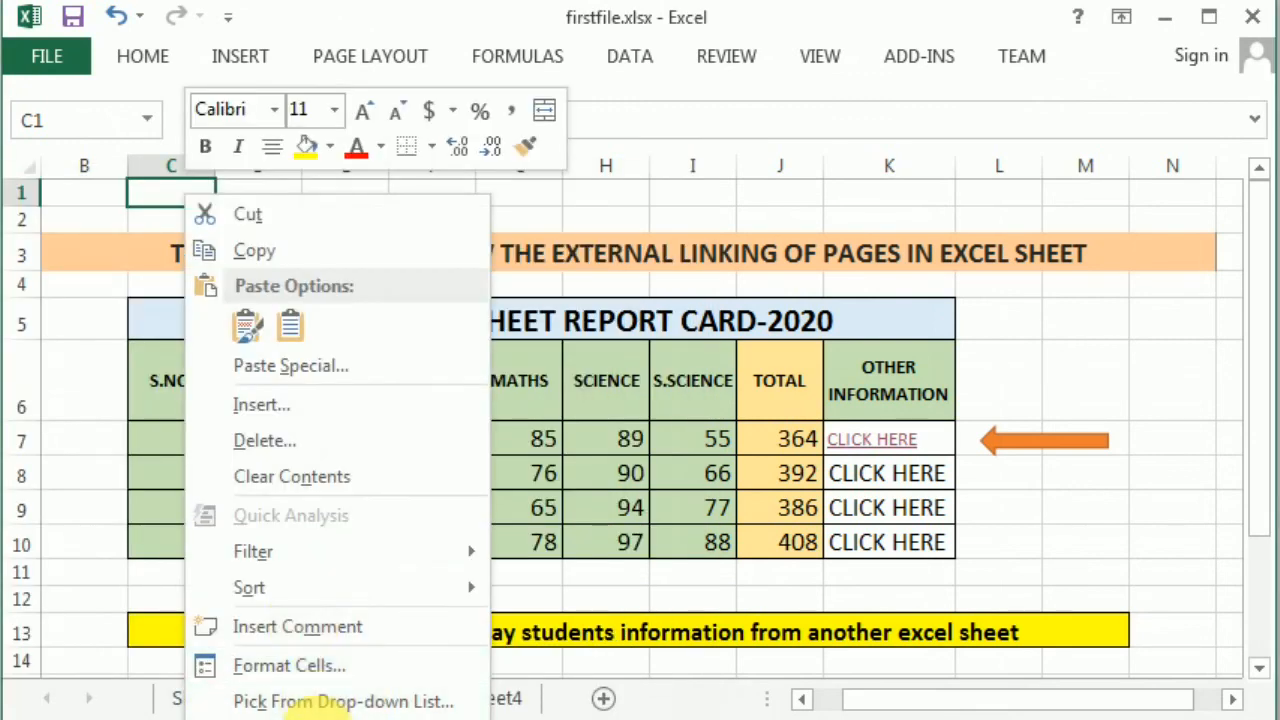
pyautogui.press('Escape')
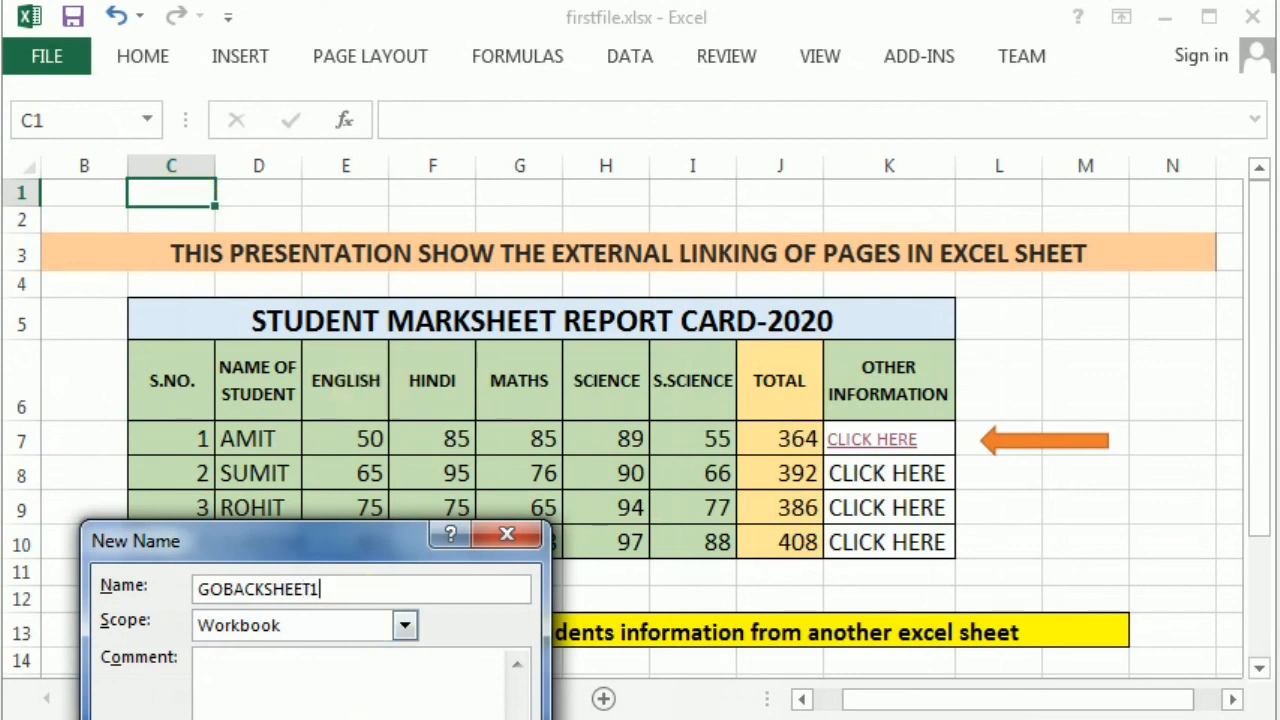
pyautogui.press('Return')
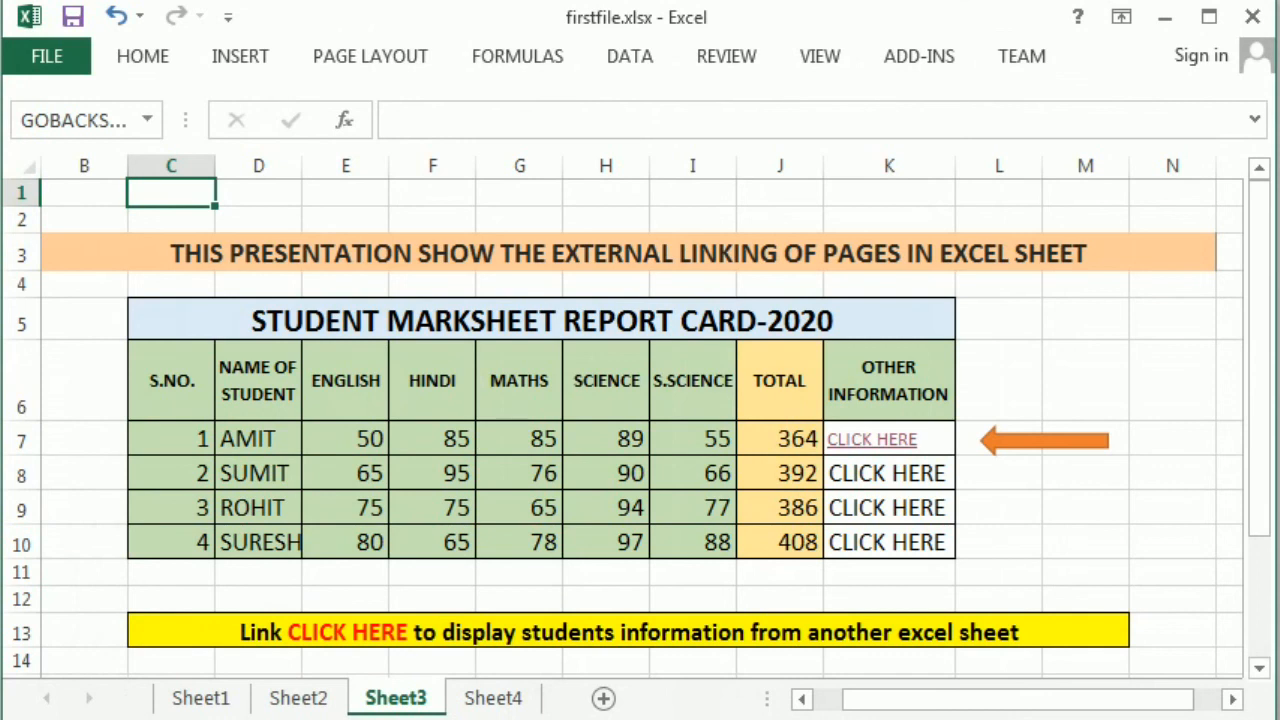
# - In secondfile.xlsx, hyperlink B13's GOBACK to firstfile.xlsx at the GOBACKSHEET1 bookmark
pyautogui.click(470, 719)
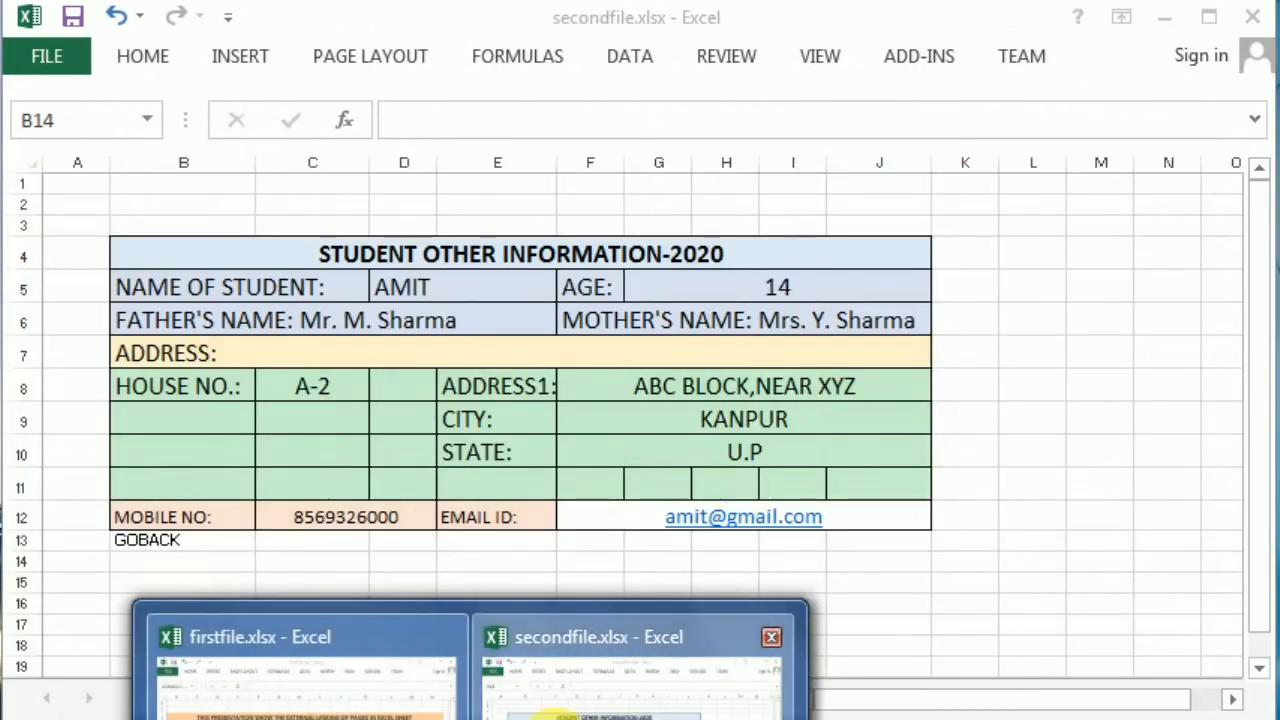
pyautogui.click(609, 622)
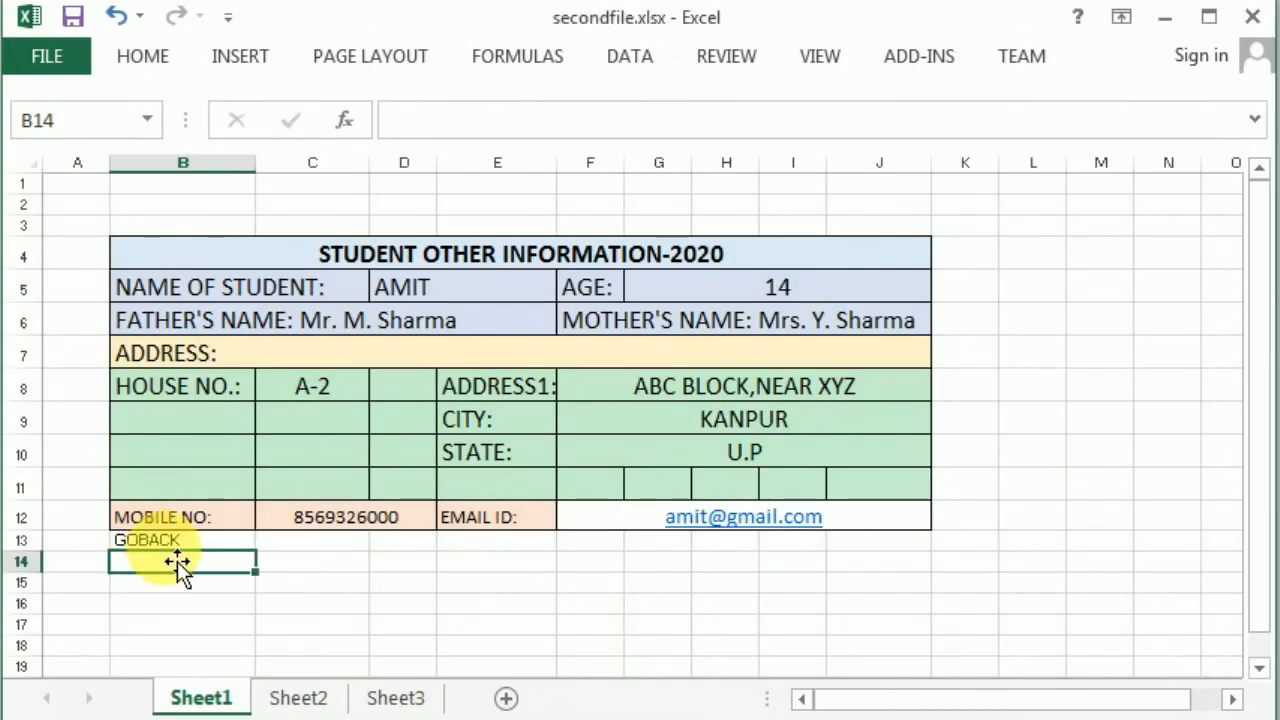
pyautogui.click(149, 539)
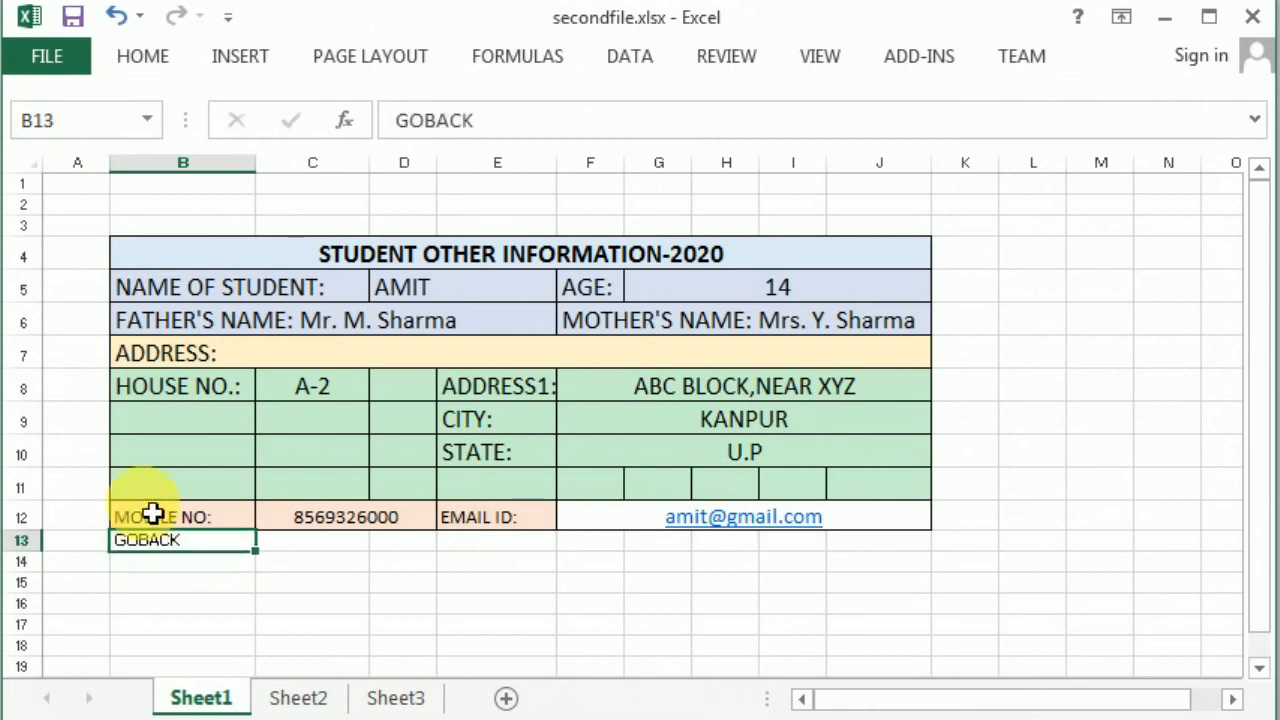
pyautogui.click(236, 60)
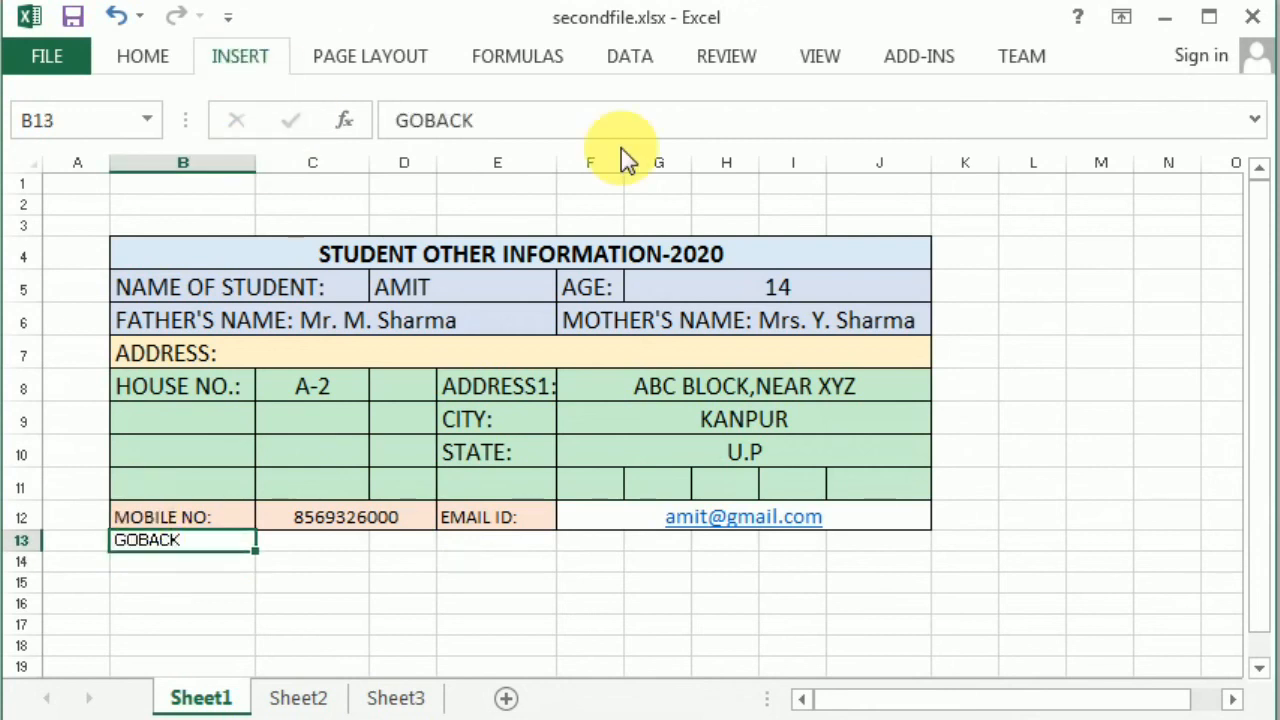
pyautogui.click(922, 155)
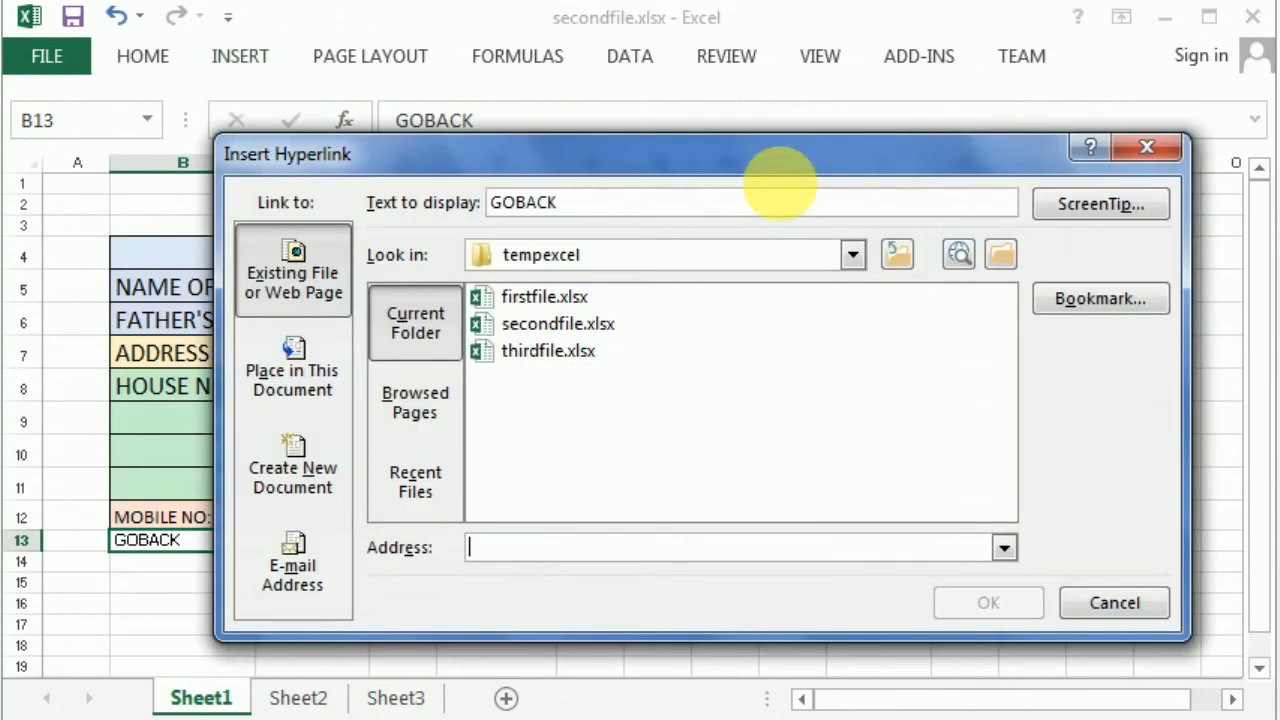
pyautogui.click(590, 300)
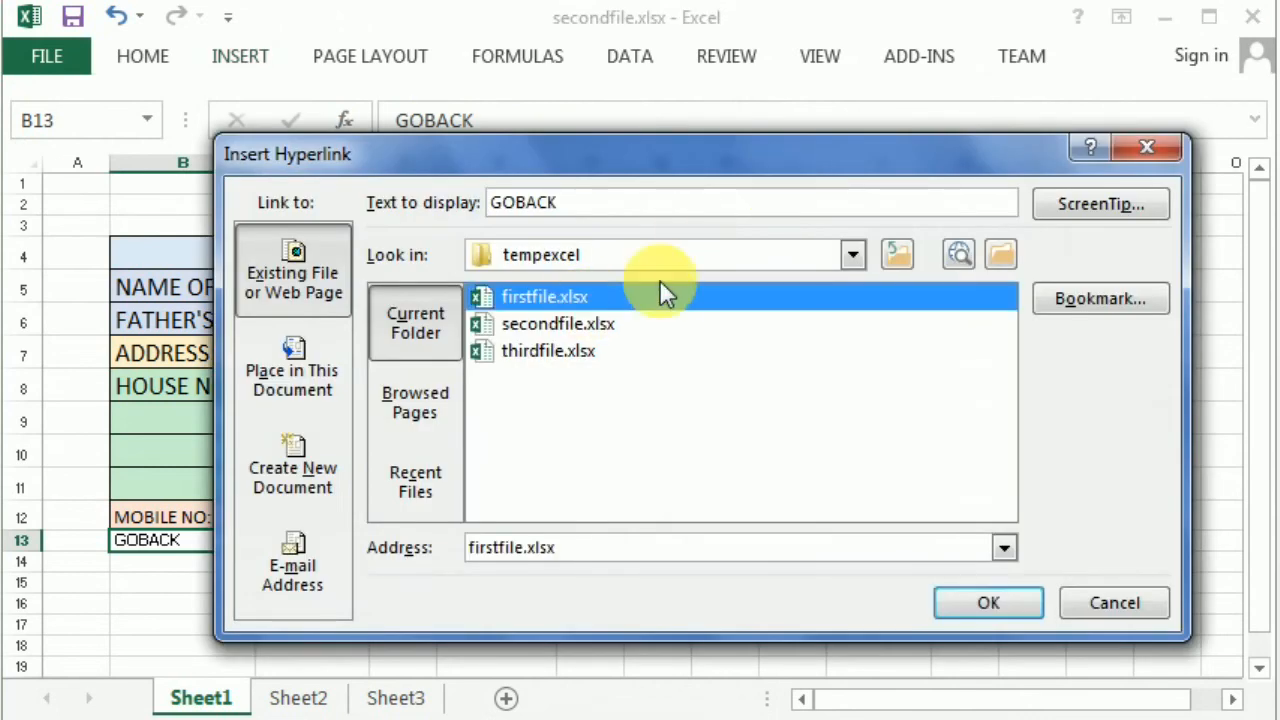
pyautogui.click(1069, 296)
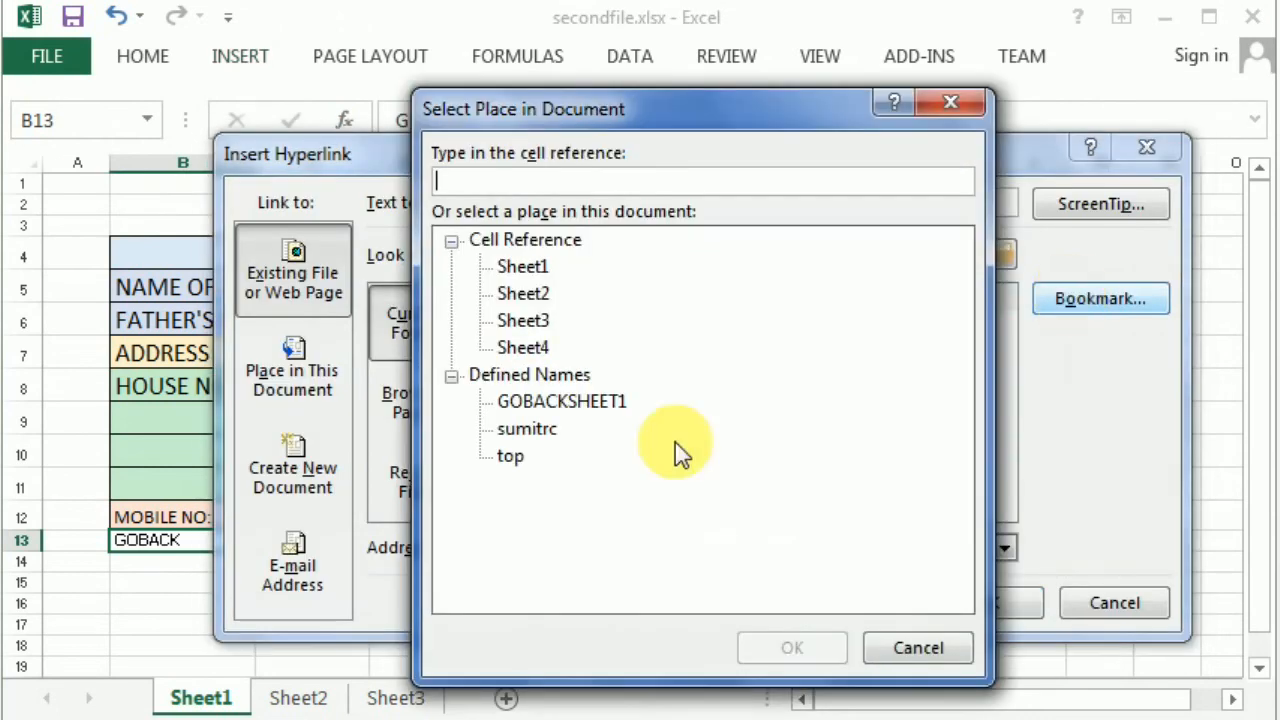
pyautogui.click(545, 402)
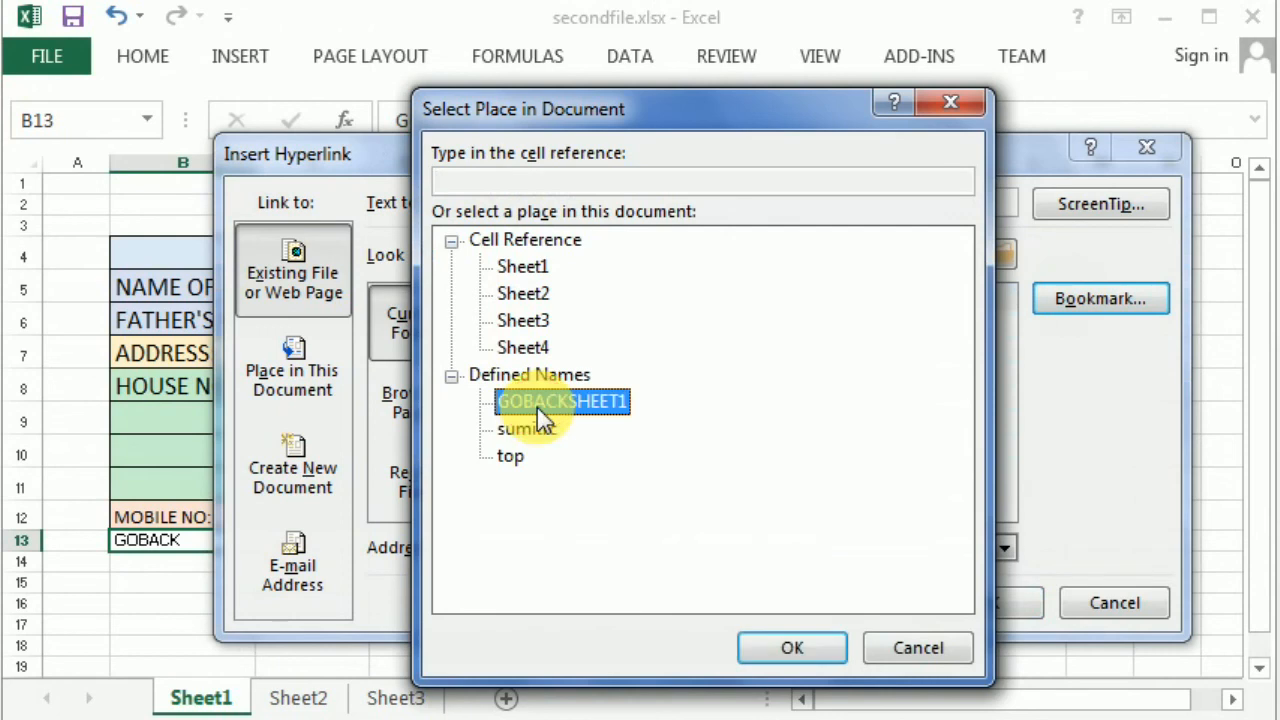
pyautogui.click(770, 643)
pyautogui.click(945, 610)
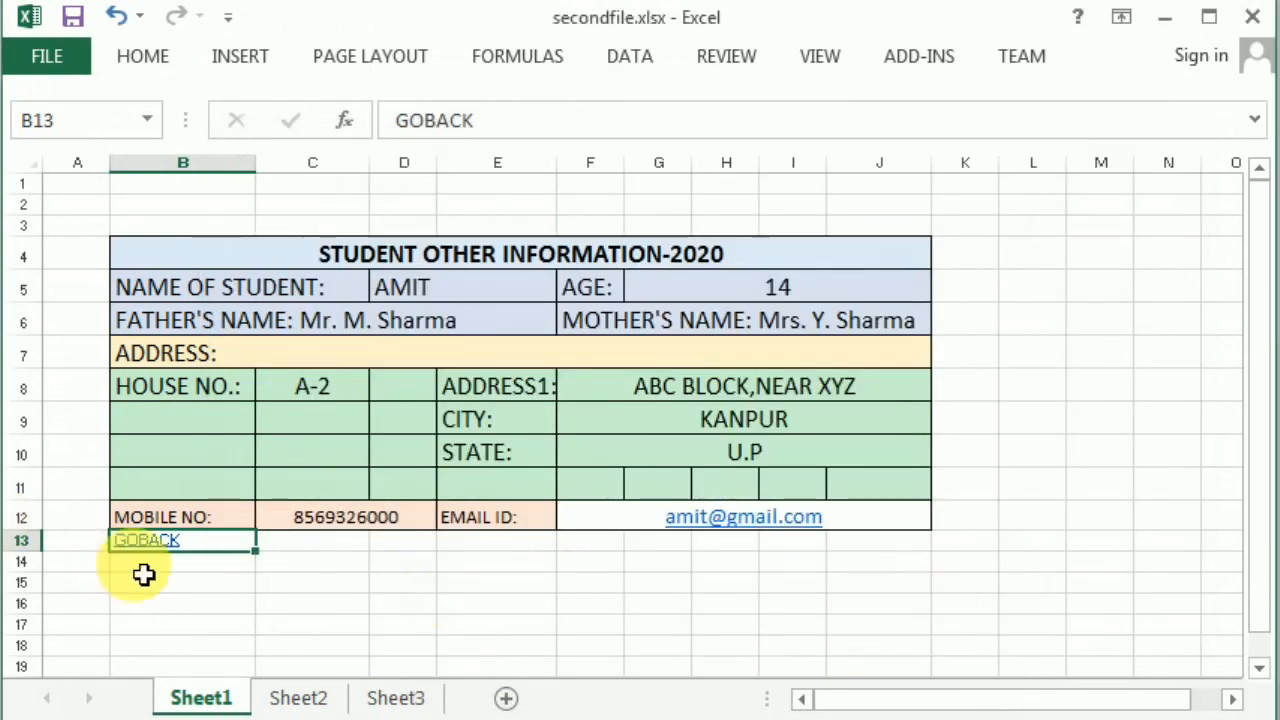
# - Test GOBACK, then CLICK HERE, then GOBACK again to confirm round-trip navigation between workbooks
pyautogui.click(131, 541)
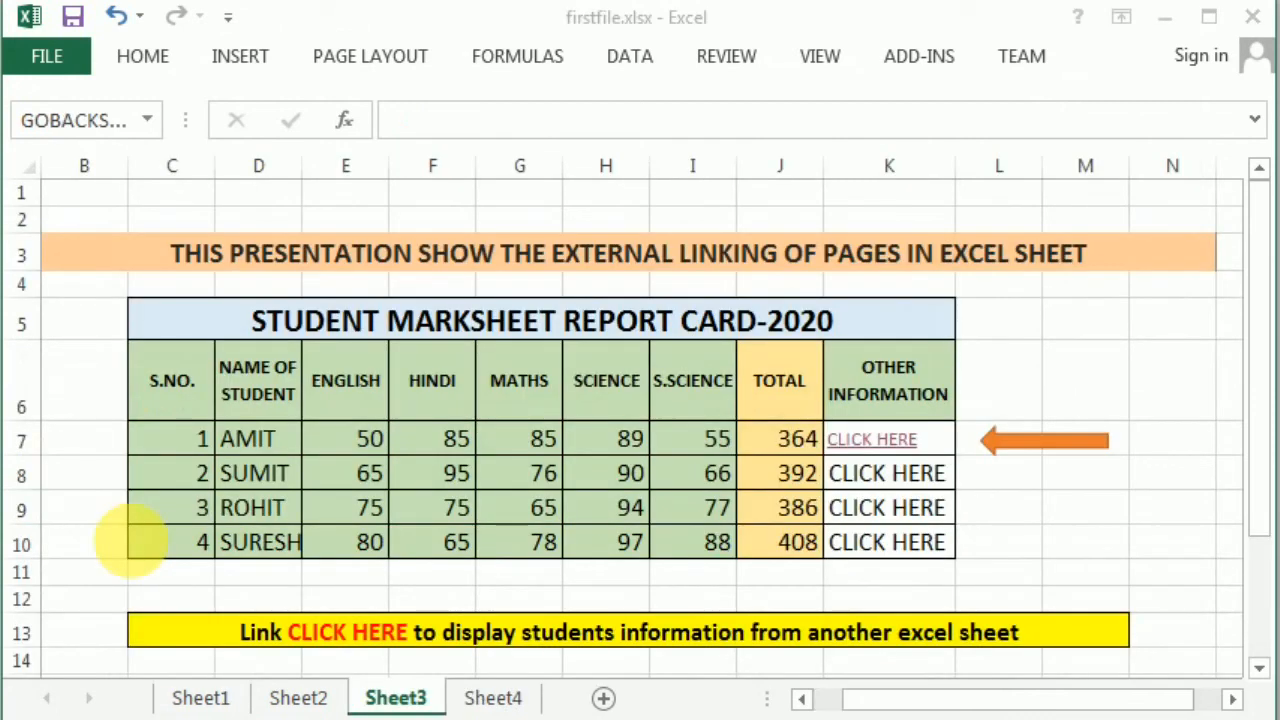
pyautogui.click(890, 438)
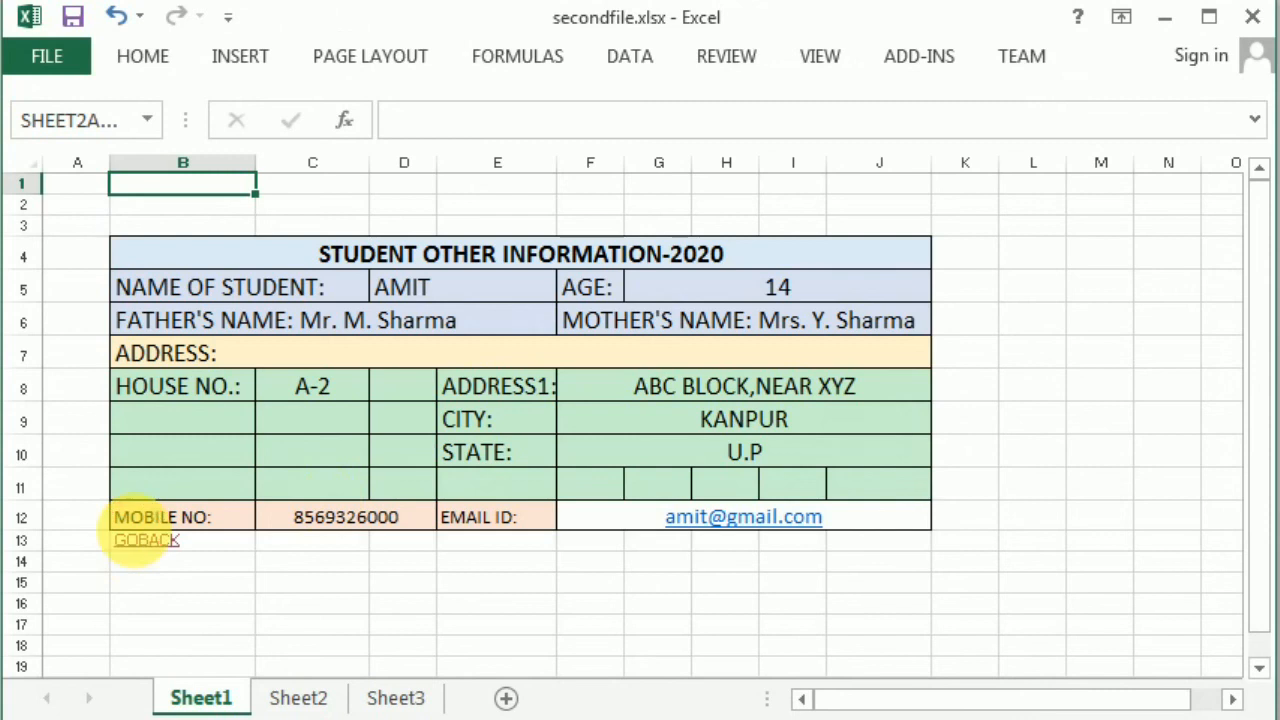
pyautogui.click(140, 528)
pyautogui.click(140, 543)
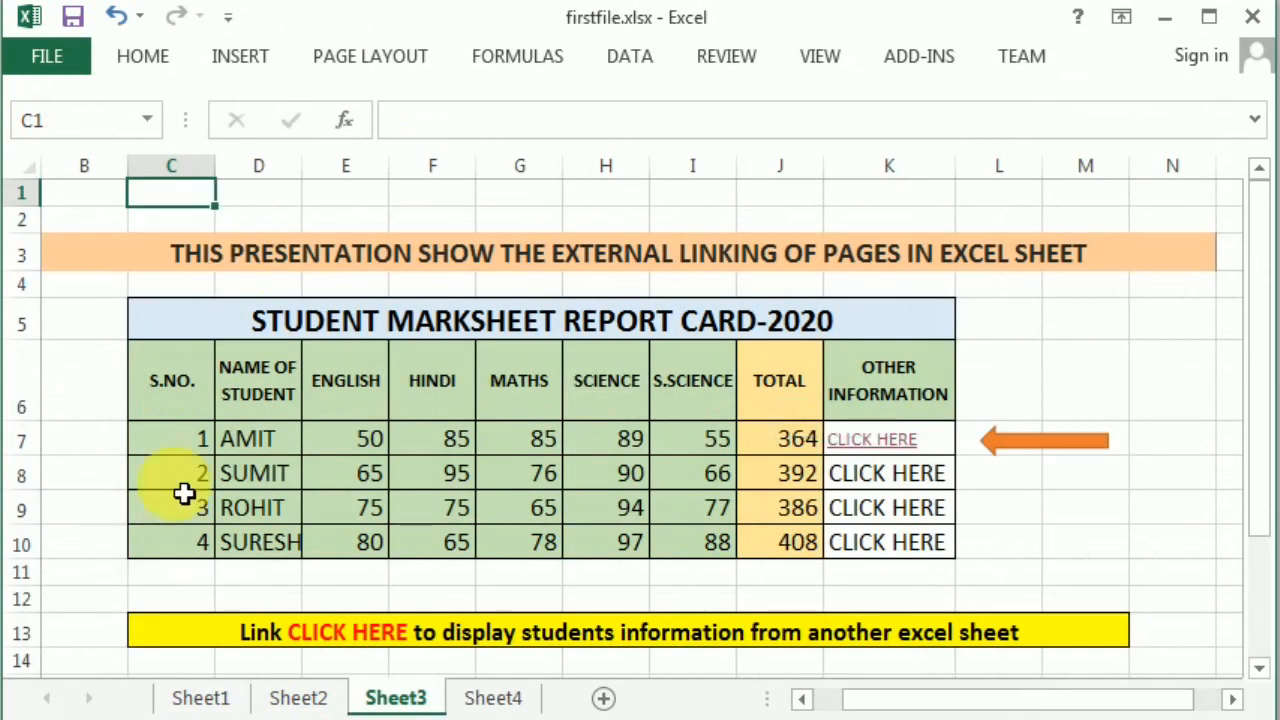